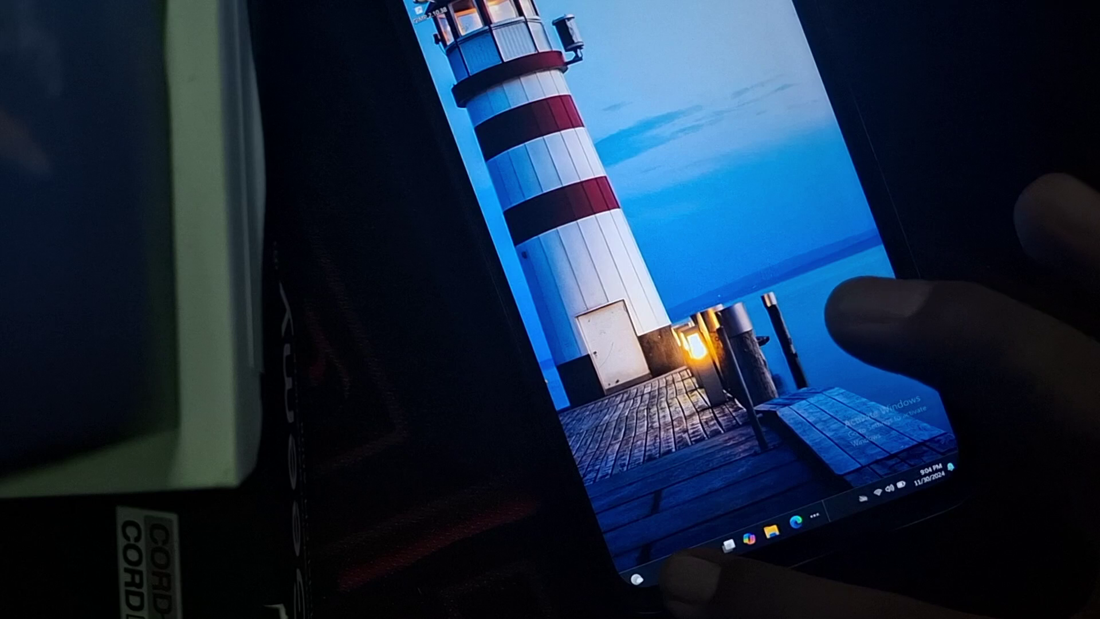
- Toggle the Start menu a few times, then bring up File Explorer with Win+E
{"action": "key", "text": "super"}
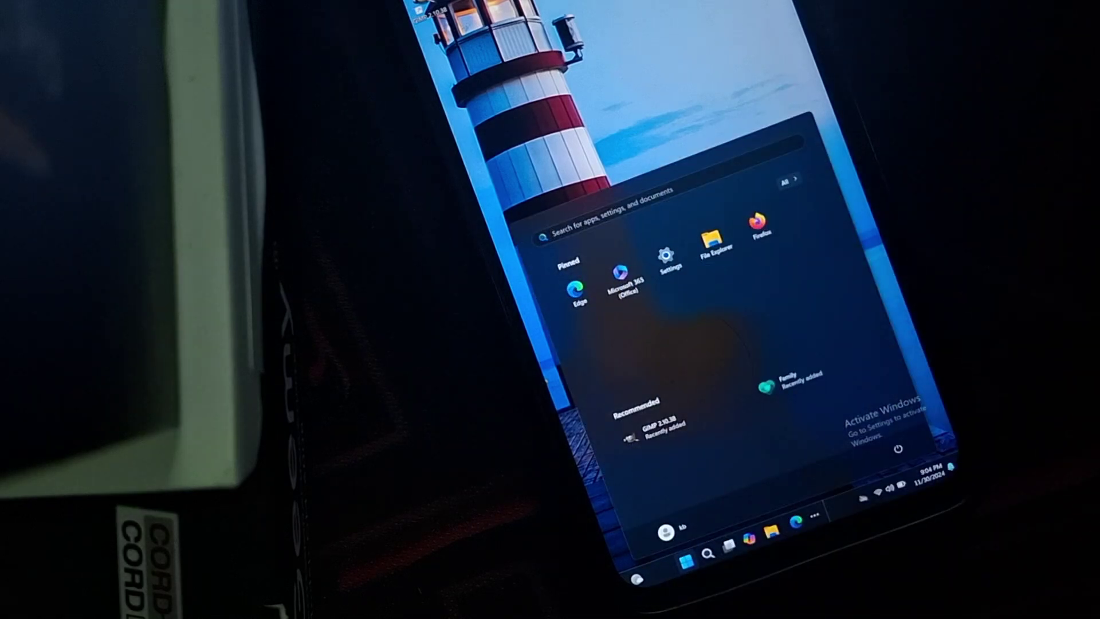
{"action": "key", "text": "super"}
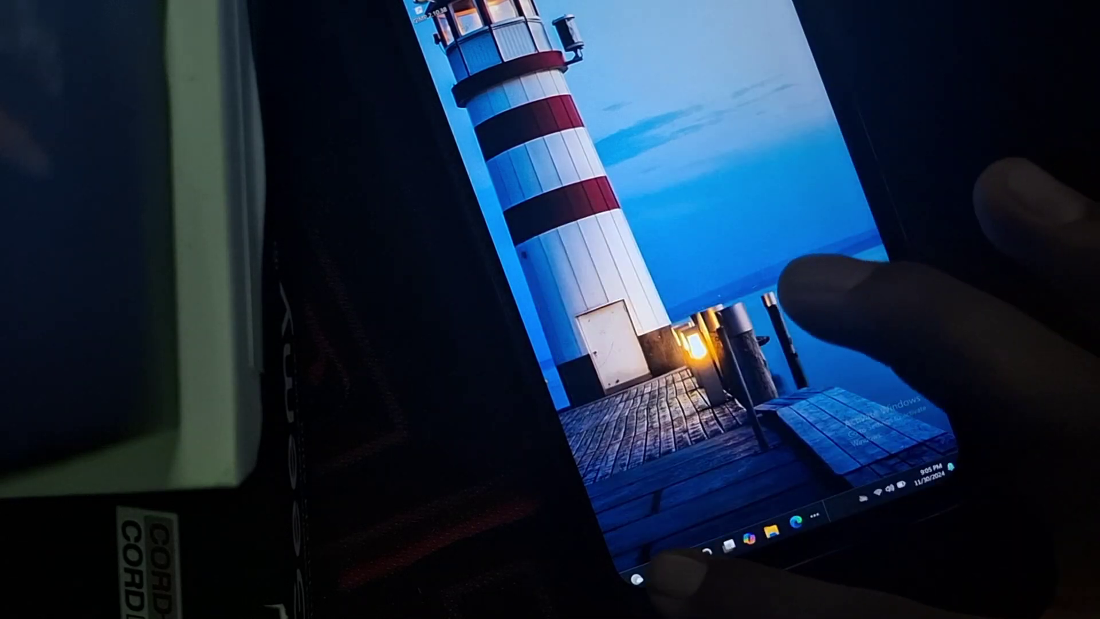
{"action": "key", "text": "super"}
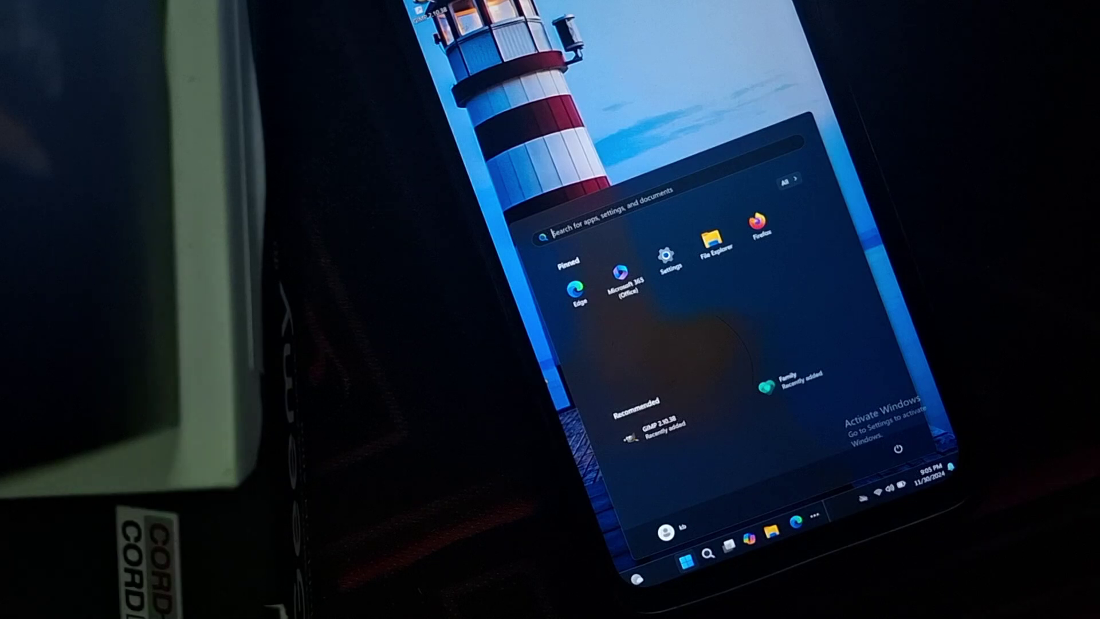
{"action": "key", "text": "super"}
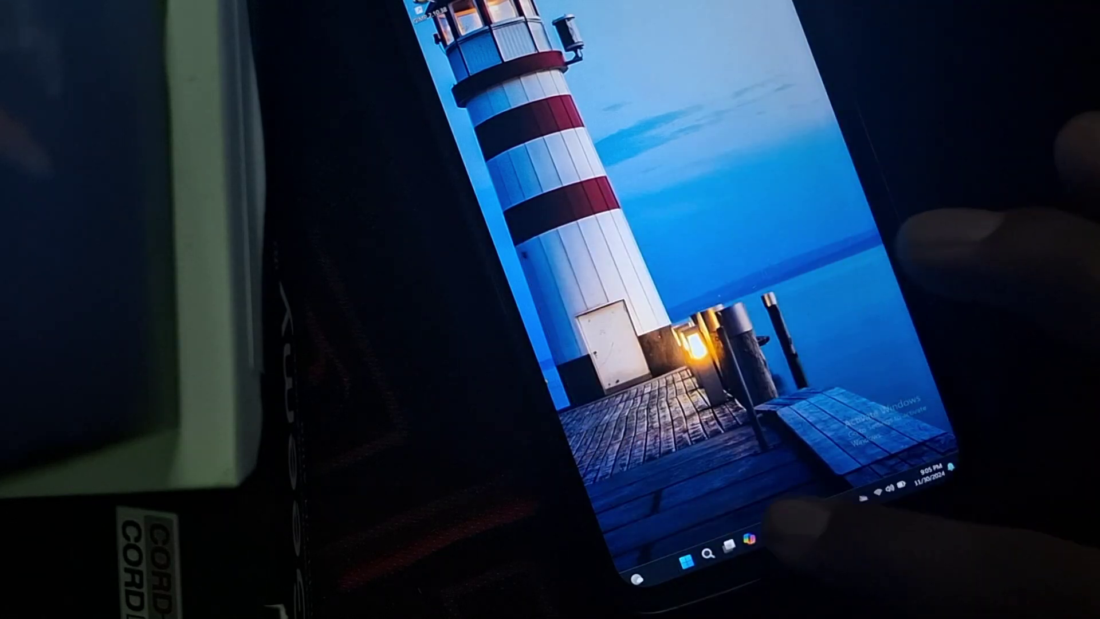
{"action": "key", "text": "super+e"}
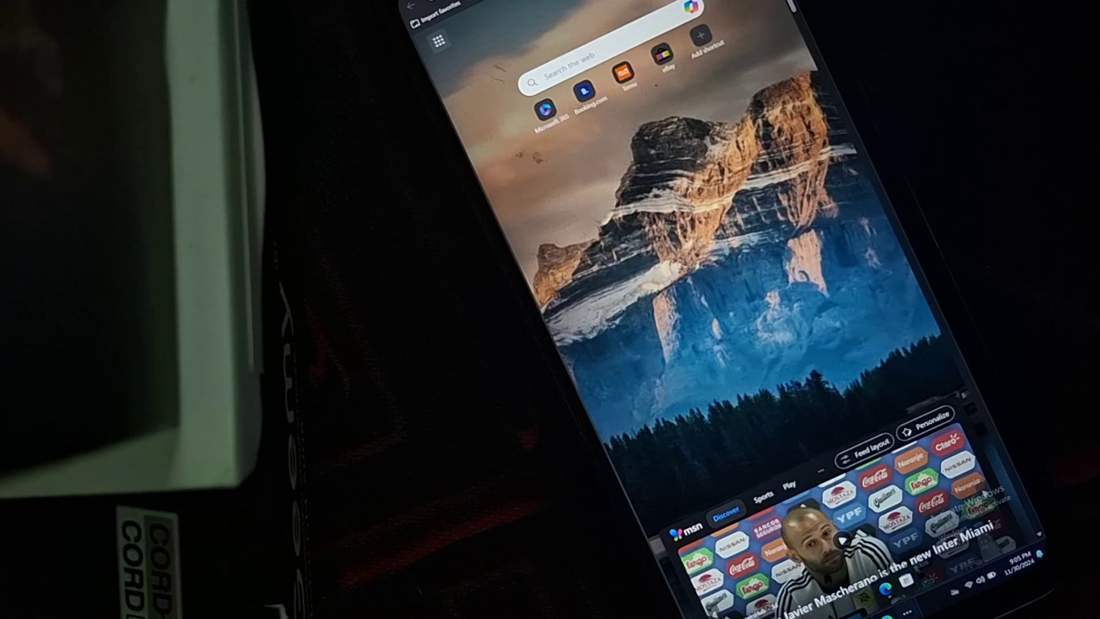
- Bring up File Explorer at Home over the Edge browser window
{"action": "mouse_move", "coordinate": [885, 588]}
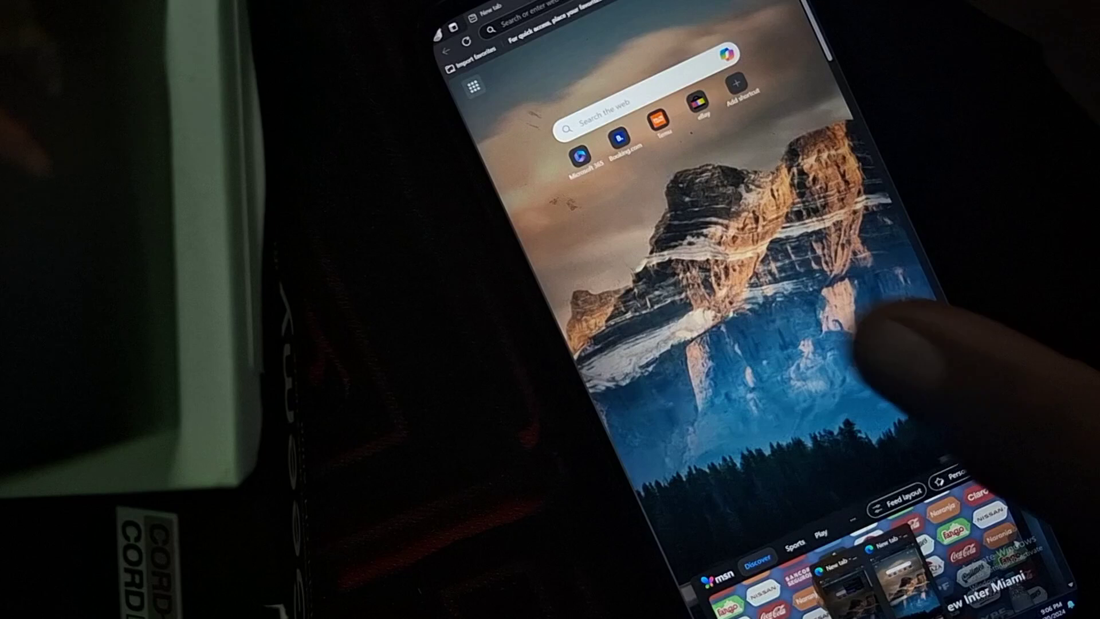
{"action": "key", "text": "super+e"}
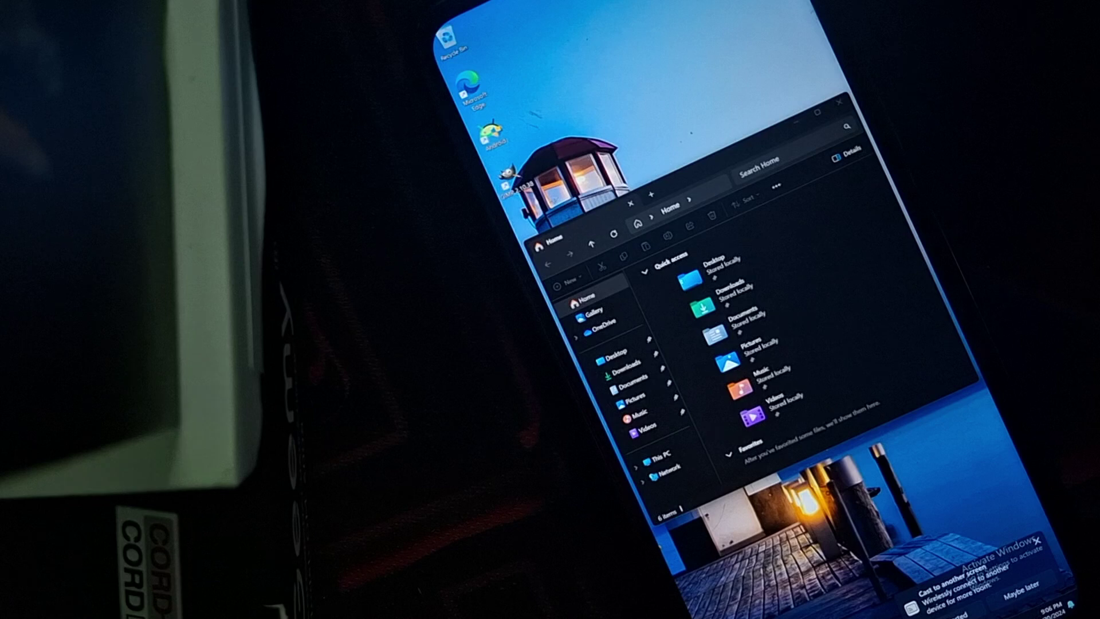
- Close File Explorer and launch Settings from the Start menu
{"action": "key", "text": "Tab"}
{"action": "key", "text": "alt+F4"}
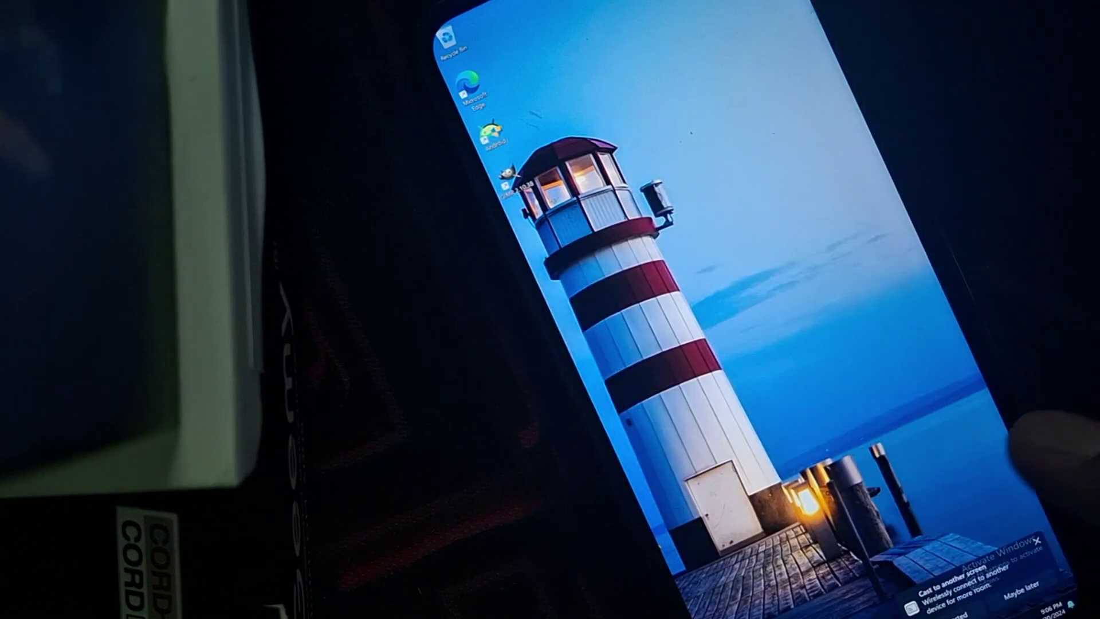
{"action": "key", "text": "super"}
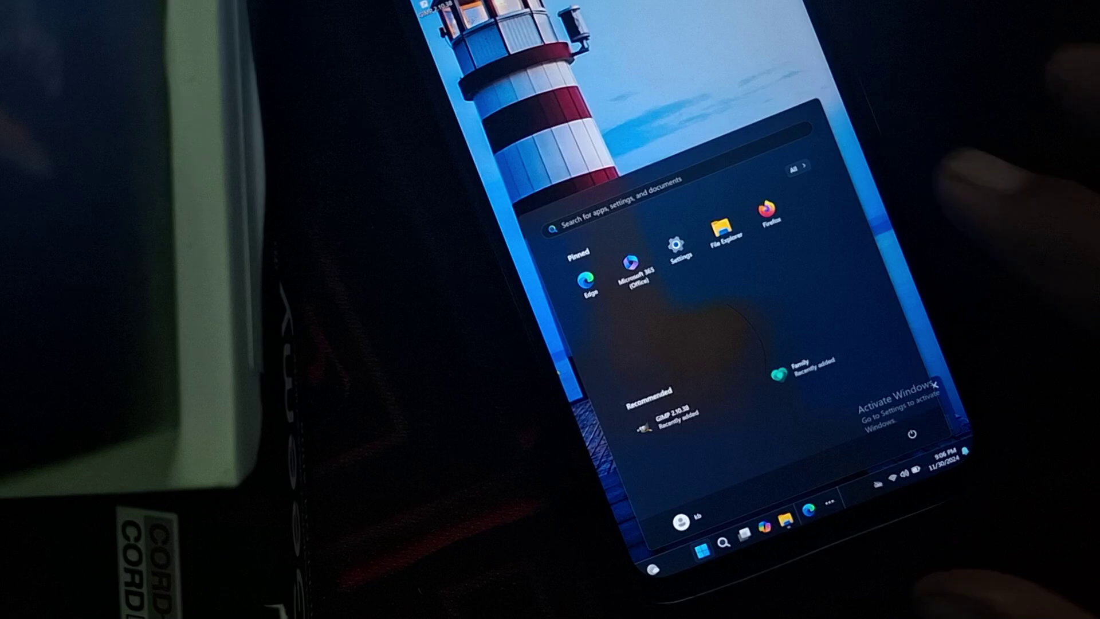
{"action": "key", "text": "super"}
{"action": "key", "text": "super"}
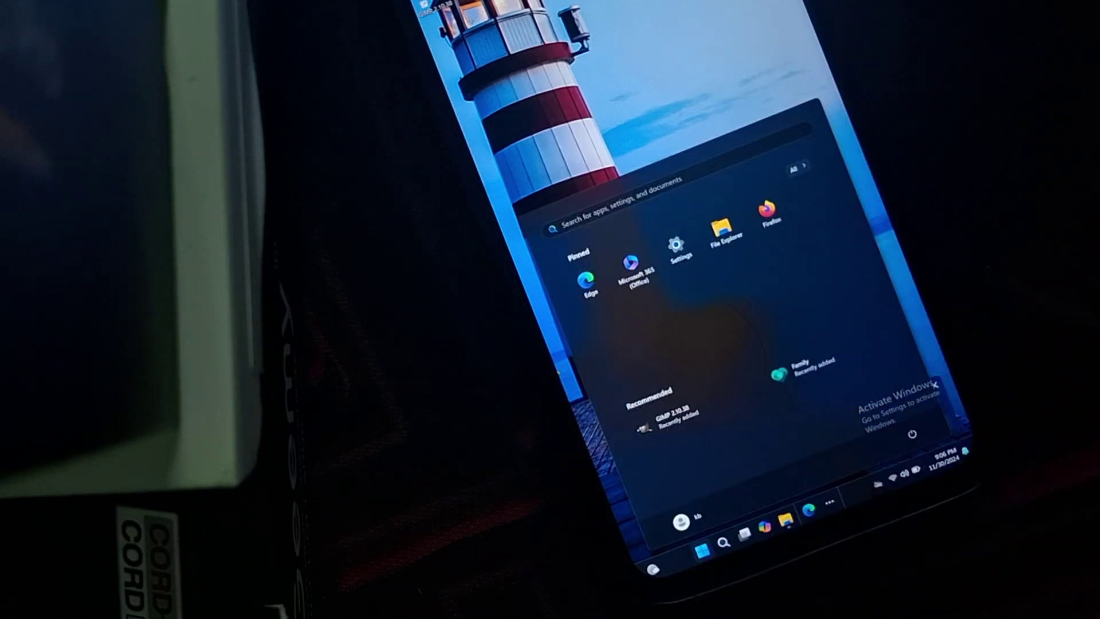
{"action": "left_click", "coordinate": [676, 245]}
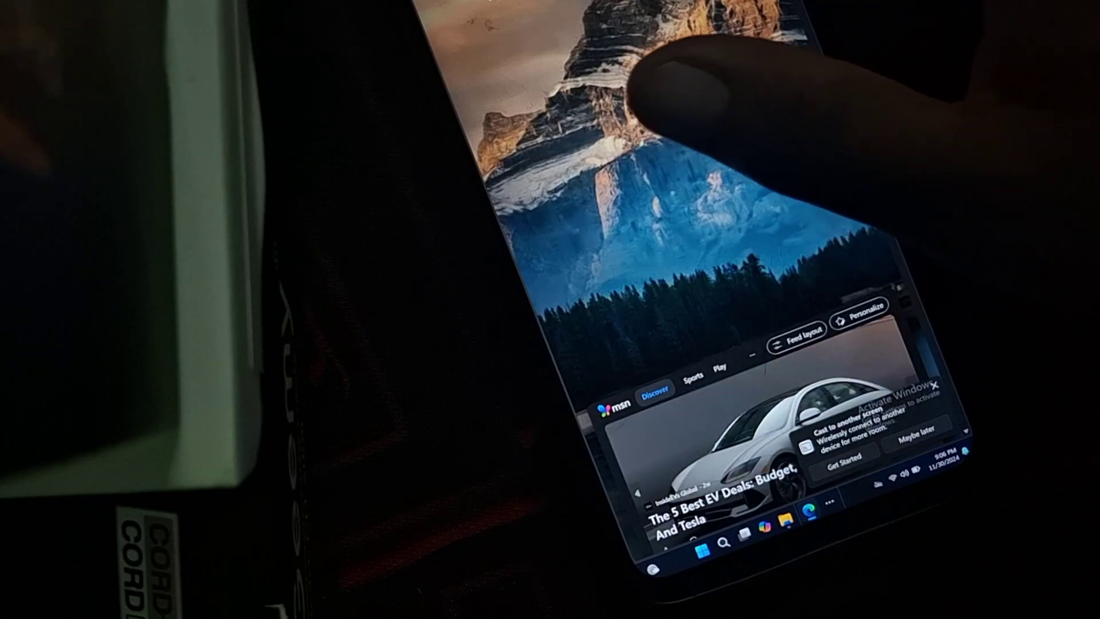
- Close the Edge news window and Settings, returning to the Start menu
{"action": "left_click", "coordinate": [797, 20]}
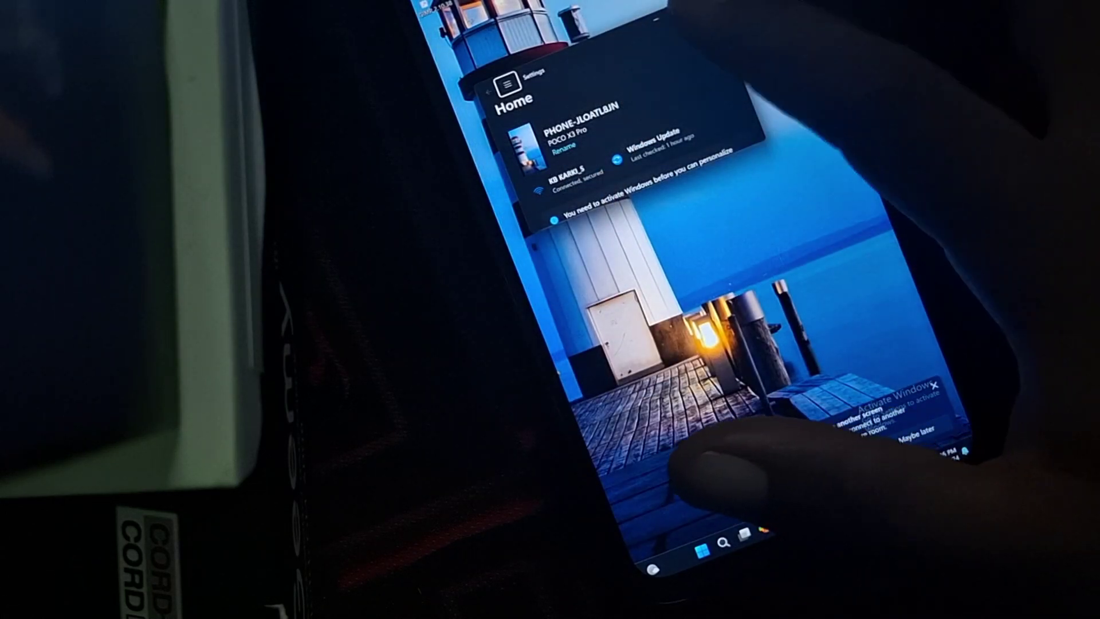
{"action": "left_click", "coordinate": [699, 4]}
{"action": "left_click", "coordinate": [702, 551]}
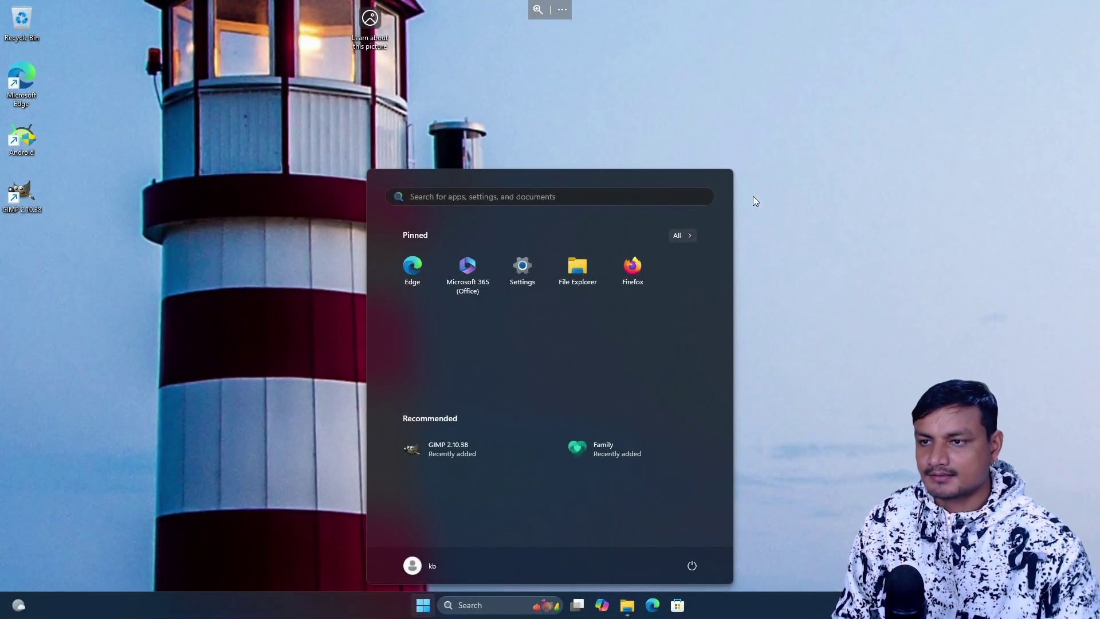
- Dismiss the Start menu to reveal the lighthouse desktop, then open Windows Search
{"action": "left_click", "coordinate": [774, 206]}
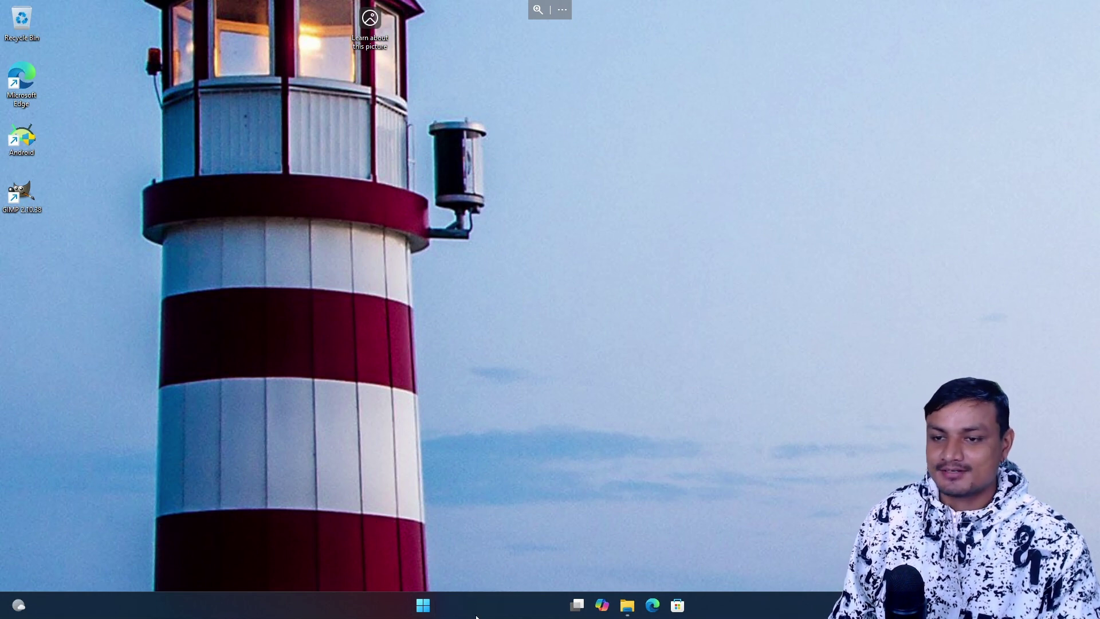
{"action": "left_click", "coordinate": [493, 605]}
- Search 'about', open About your PC, then centre and enlarge the Settings window
{"action": "type", "text": "about"}
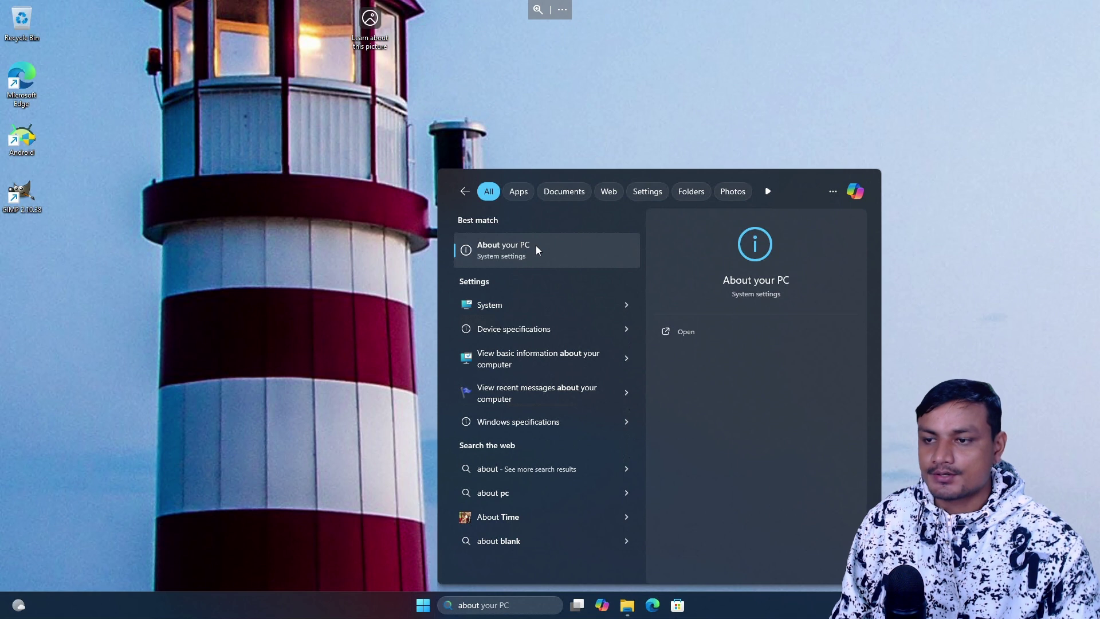
{"action": "left_click", "coordinate": [535, 245]}
{"action": "left_click_drag", "start_coordinate": [289, 324], "coordinate": [488, 235]}
{"action": "left_click_drag", "start_coordinate": [527, 189], "coordinate": [577, 123]}
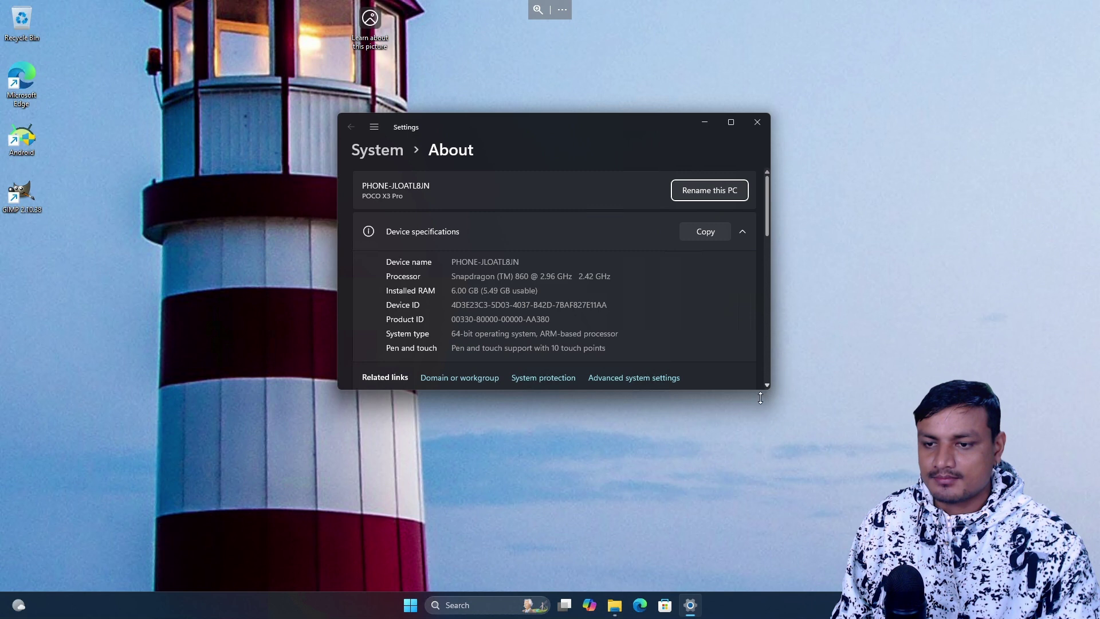
{"action": "left_click_drag", "start_coordinate": [767, 390], "coordinate": [738, 462]}
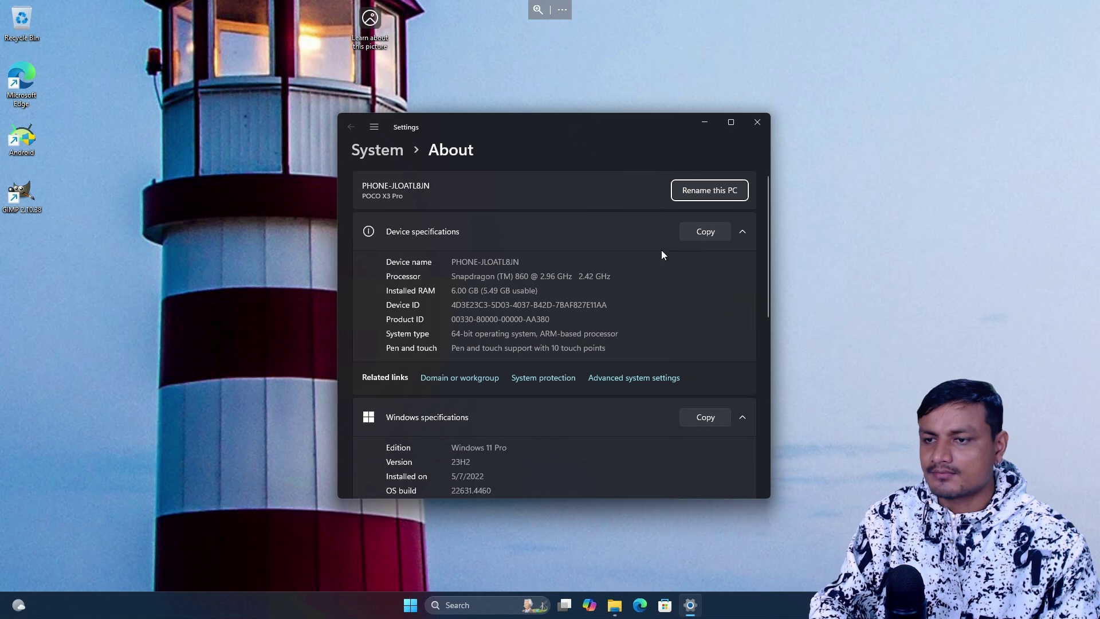
- Magnify and scroll the specs: Snapdragon 860, 6.00 GB RAM, Windows 11 Pro 23H2
{"action": "key", "text": "super+plus"}
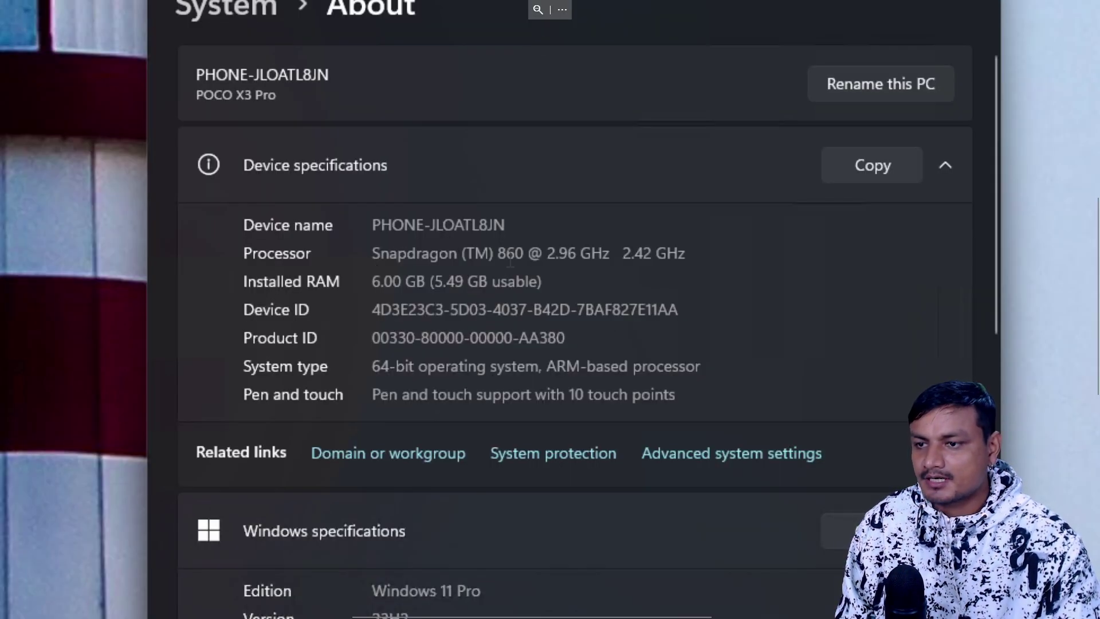
{"action": "scroll", "coordinate": [495, 291], "scroll_direction": "down", "scroll_amount": 2}
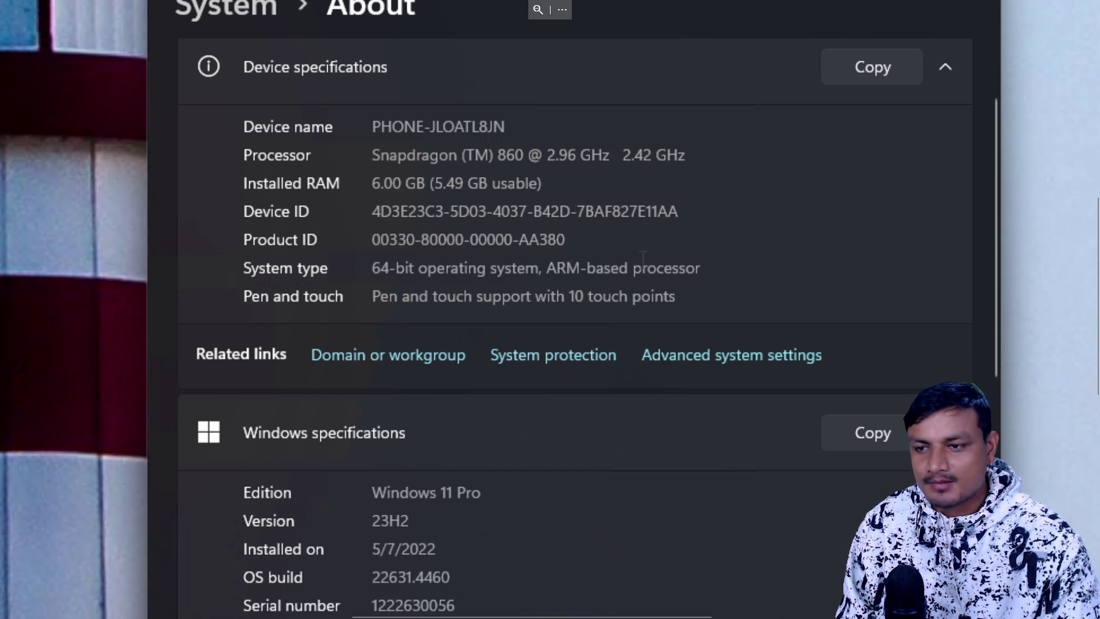
{"action": "scroll", "coordinate": [447, 286], "scroll_direction": "down", "scroll_amount": 5}
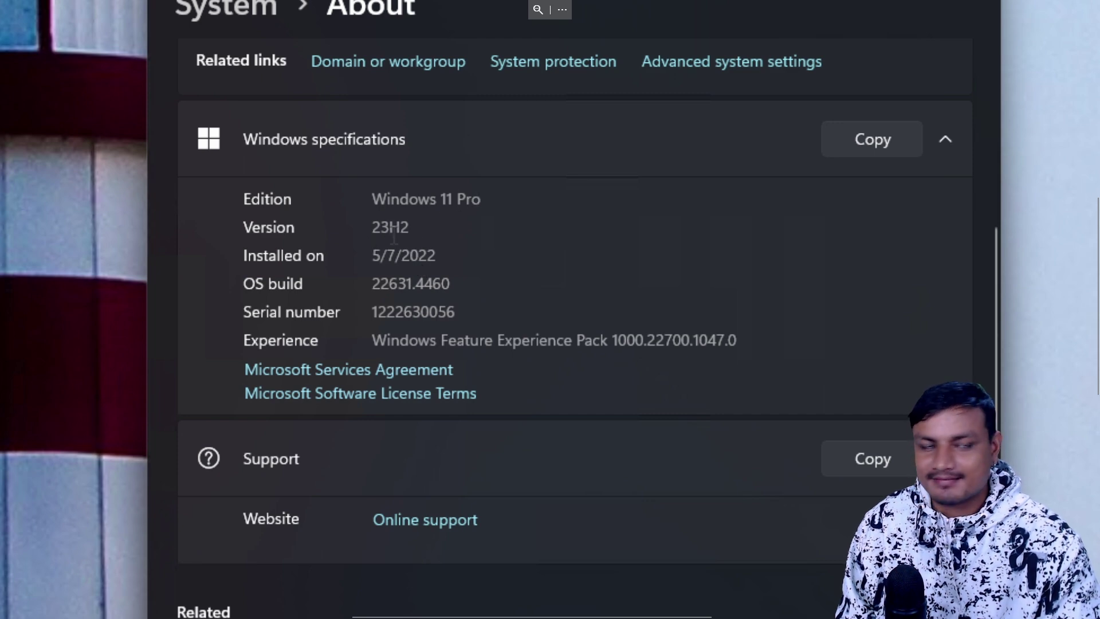
{"action": "scroll", "coordinate": [388, 261], "scroll_direction": "up", "scroll_amount": 5}
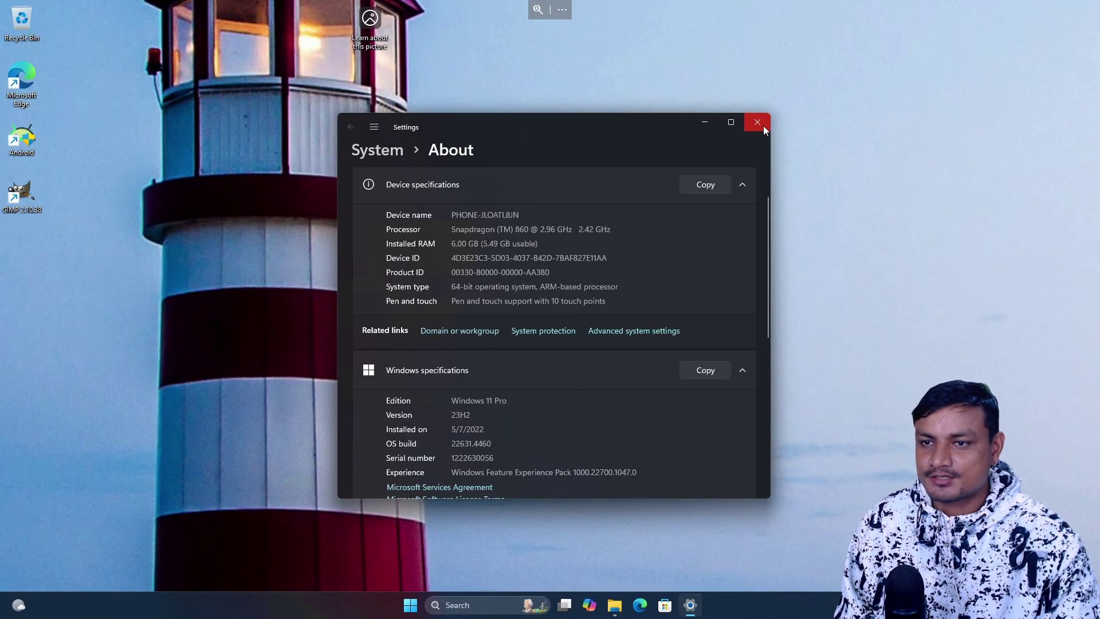
- Close Settings, launch GIMP 2.10.38 from Start, and open Task Manager from the taskbar
{"action": "left_click", "coordinate": [757, 122]}
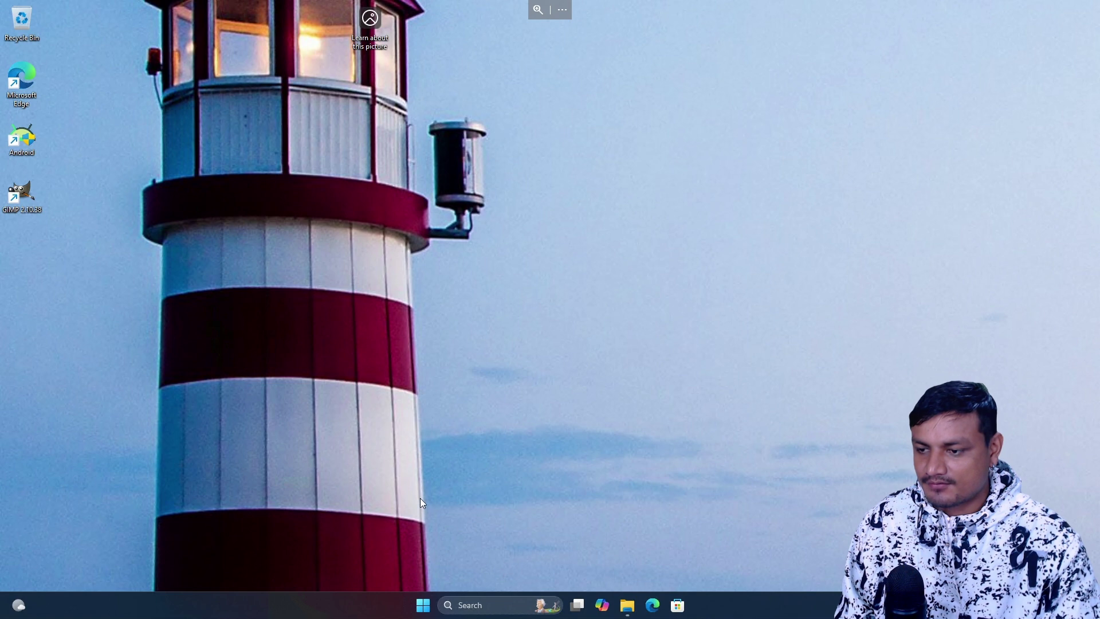
{"action": "left_click", "coordinate": [423, 606]}
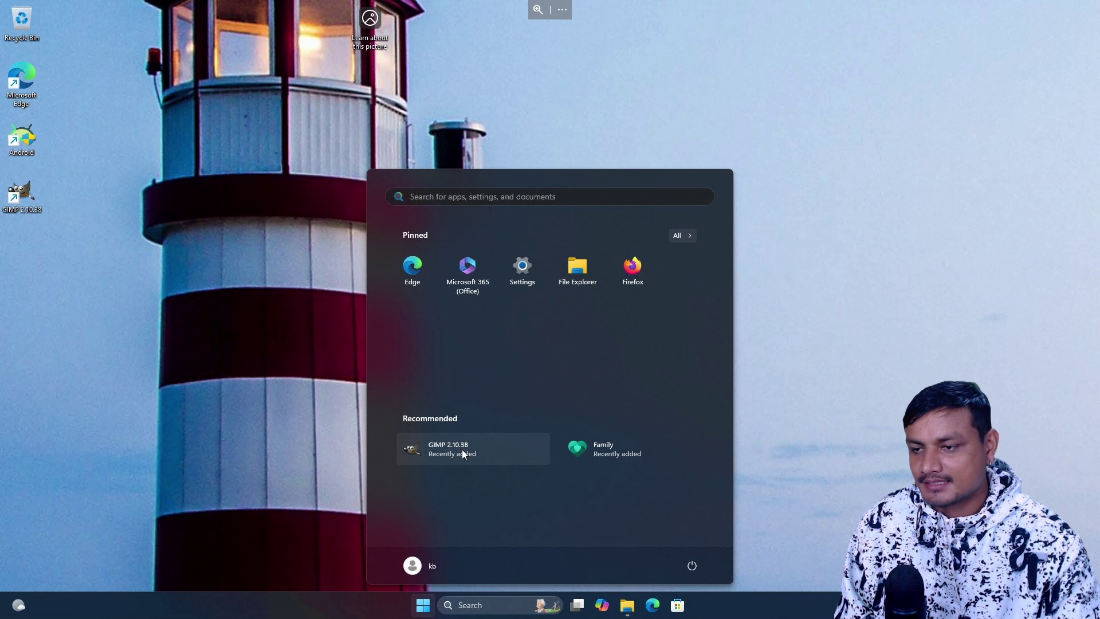
{"action": "left_click", "coordinate": [462, 449]}
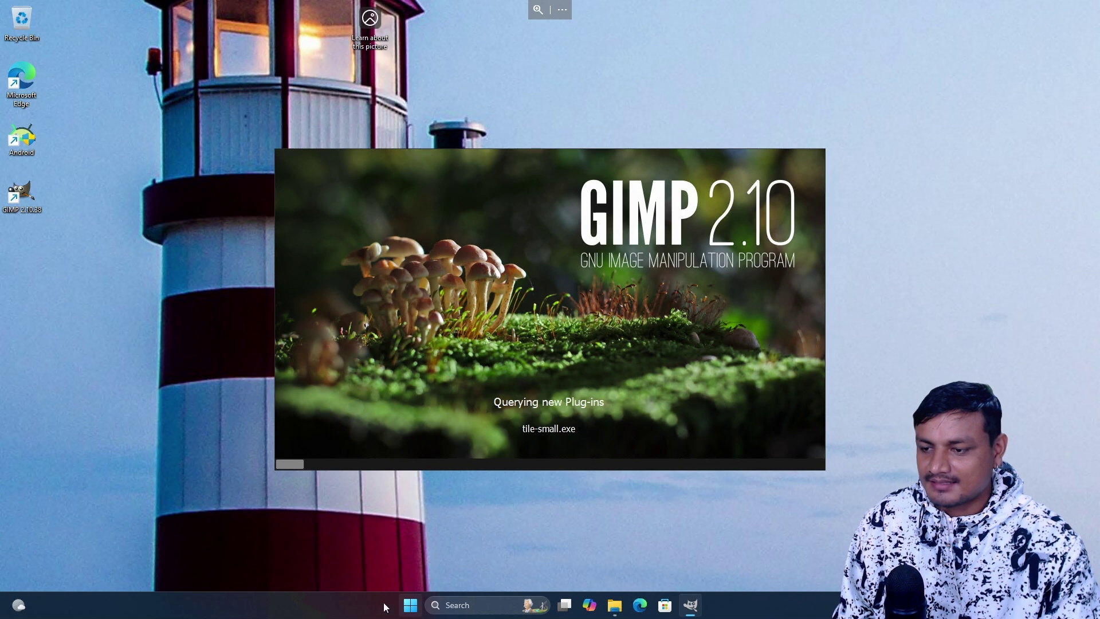
{"action": "right_click", "coordinate": [353, 607]}
{"action": "left_click", "coordinate": [393, 562]}
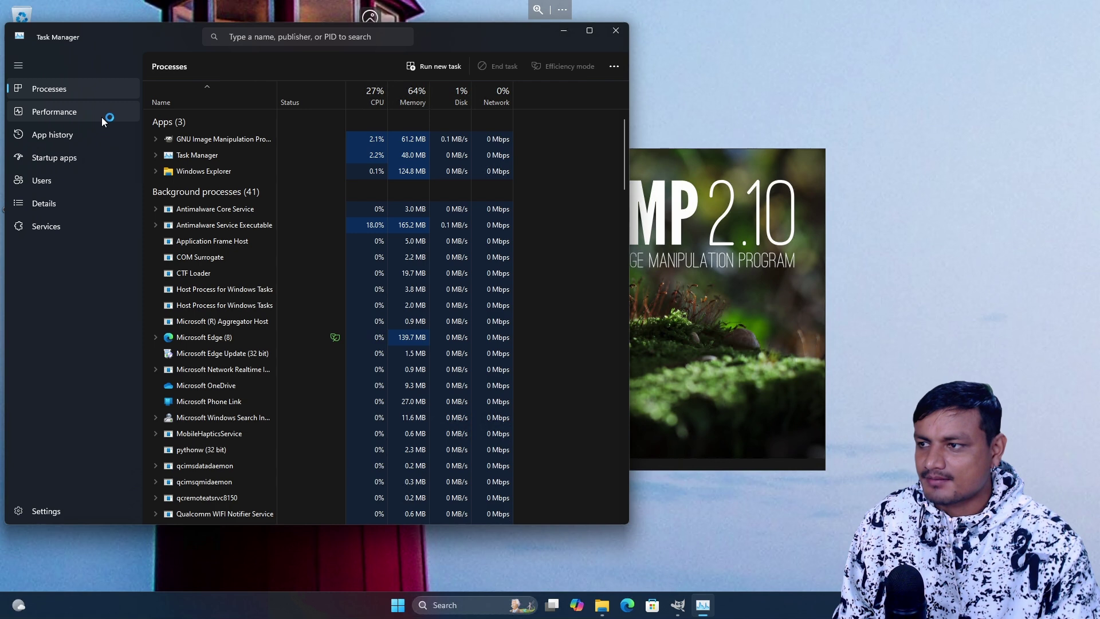
- View the Disk and GPU 0 performance graphs in Task Manager
{"action": "left_click", "coordinate": [81, 114]}
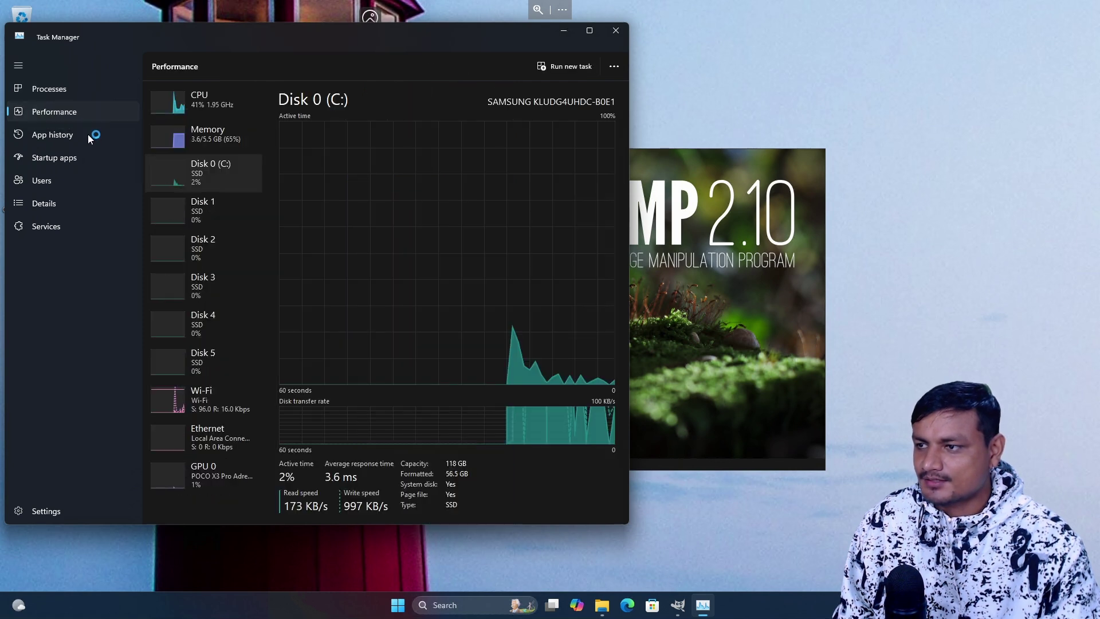
{"action": "left_click", "coordinate": [221, 480]}
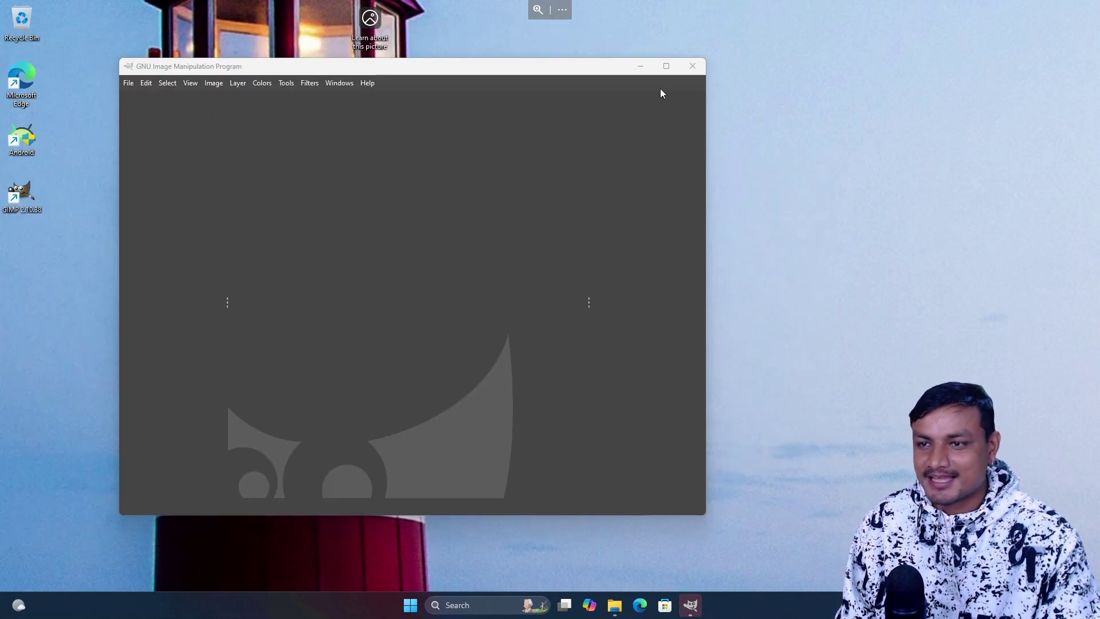
- Maximize GIMP and create a new 1920×1080 image, briefly checking Edge's GIMP-on-ARM results
{"action": "double_click", "coordinate": [453, 71]}
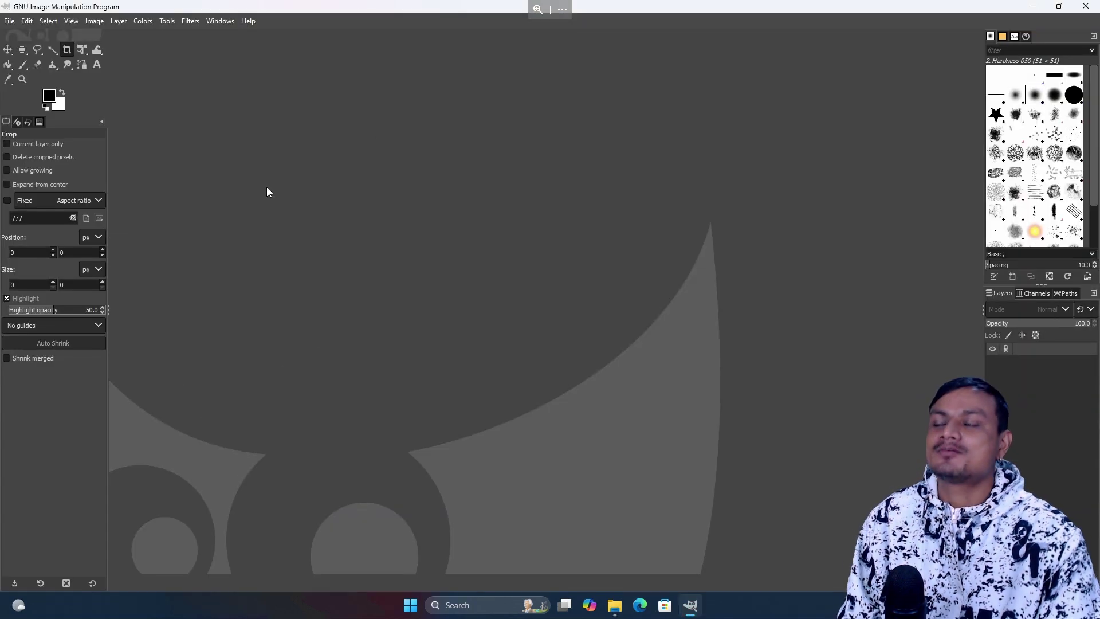
{"action": "left_click", "coordinate": [9, 22]}
{"action": "left_click", "coordinate": [10, 22]}
{"action": "left_click", "coordinate": [10, 21]}
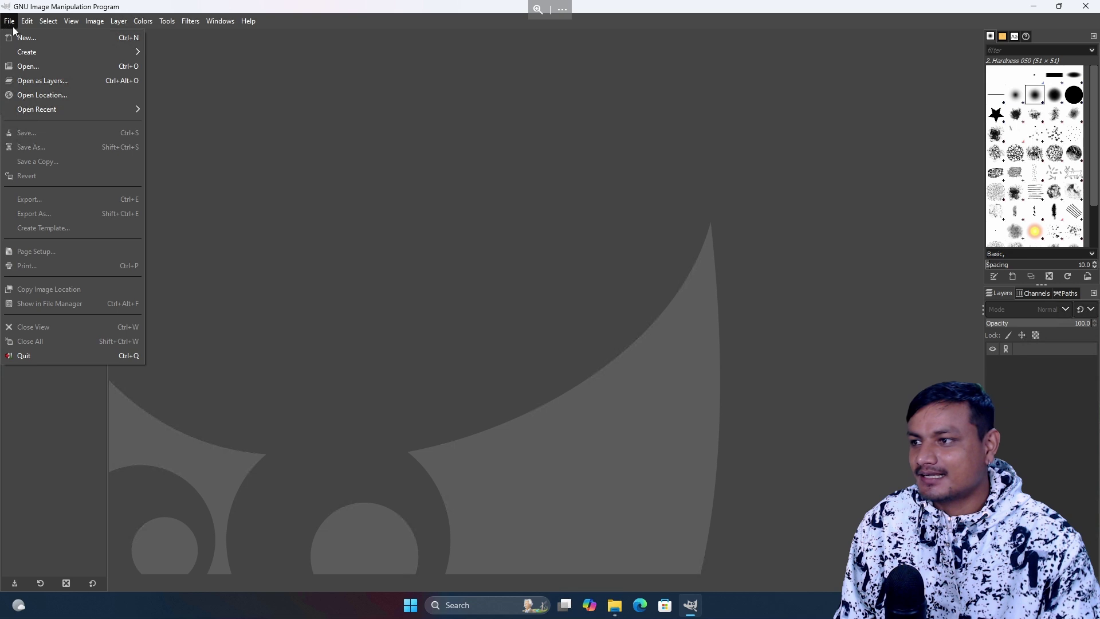
{"action": "left_click", "coordinate": [26, 37]}
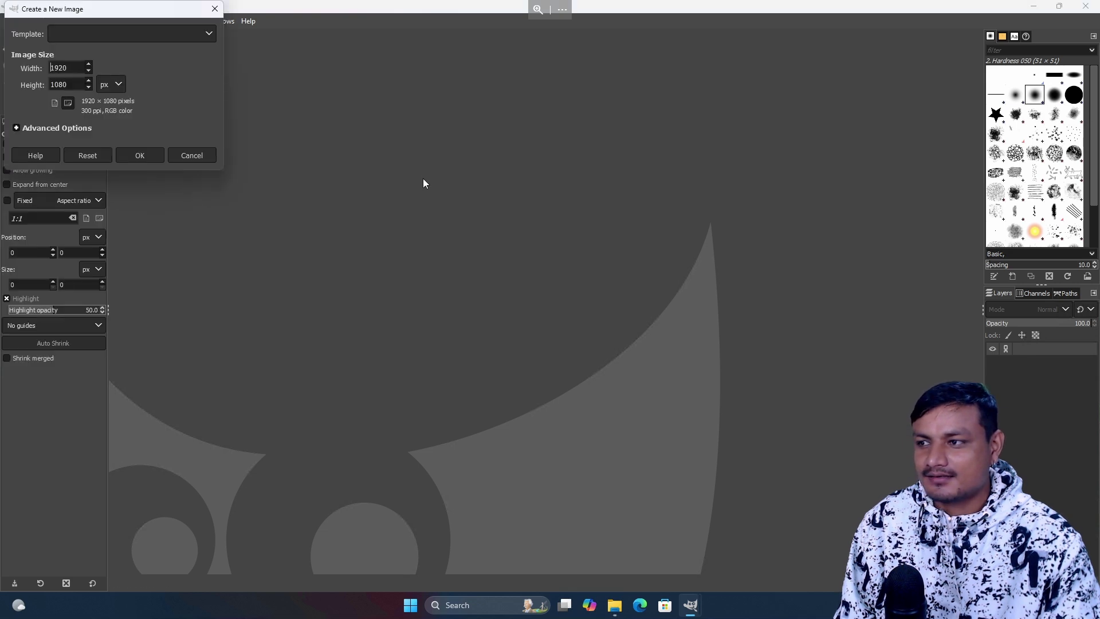
{"action": "left_click", "coordinate": [138, 156]}
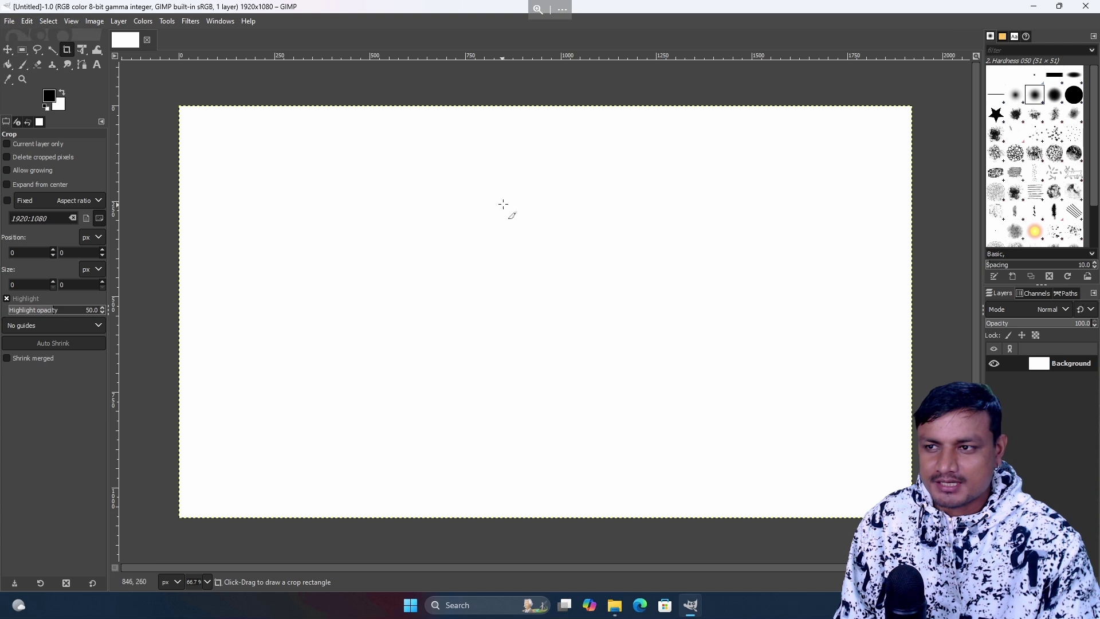
{"action": "left_click", "coordinate": [640, 605]}
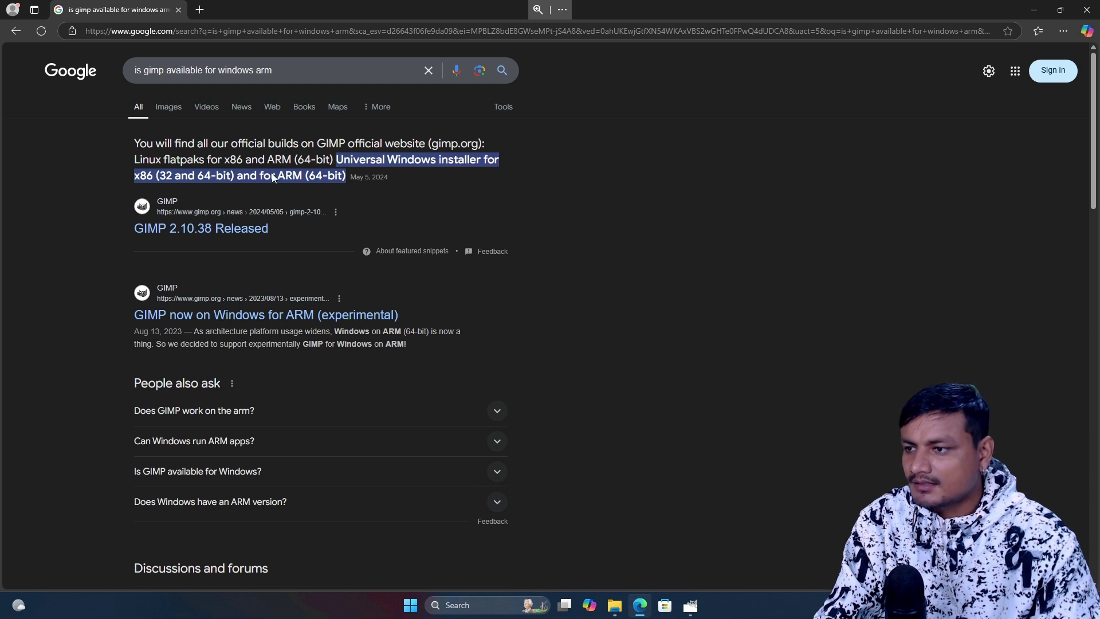
{"action": "left_click", "coordinate": [1034, 10]}
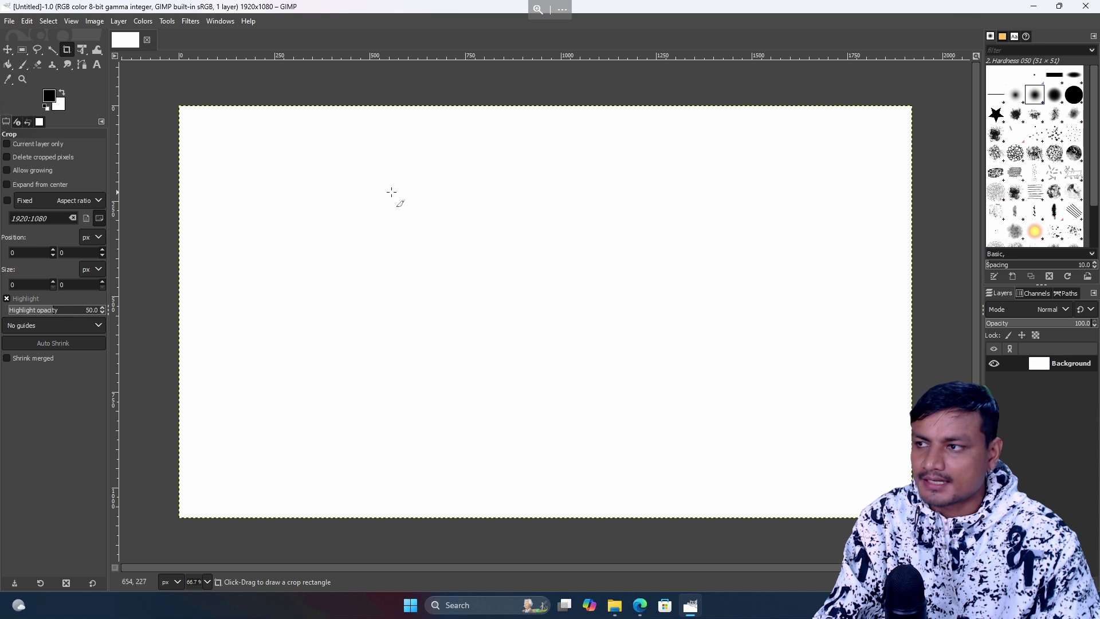
{"action": "left_click", "coordinate": [248, 21]}
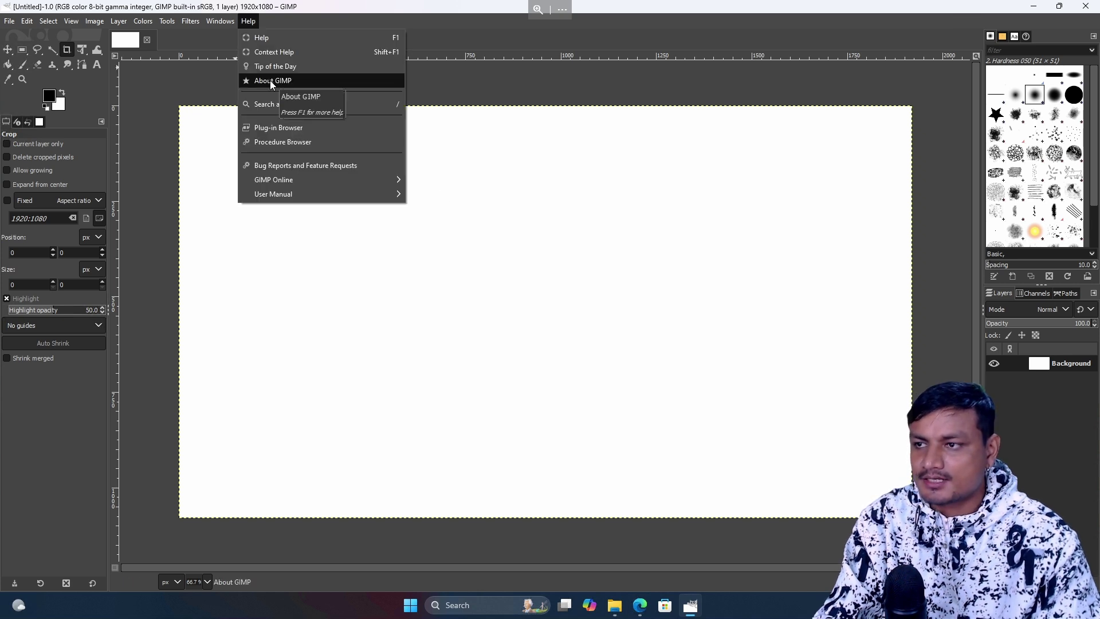
{"action": "left_click", "coordinate": [270, 80]}
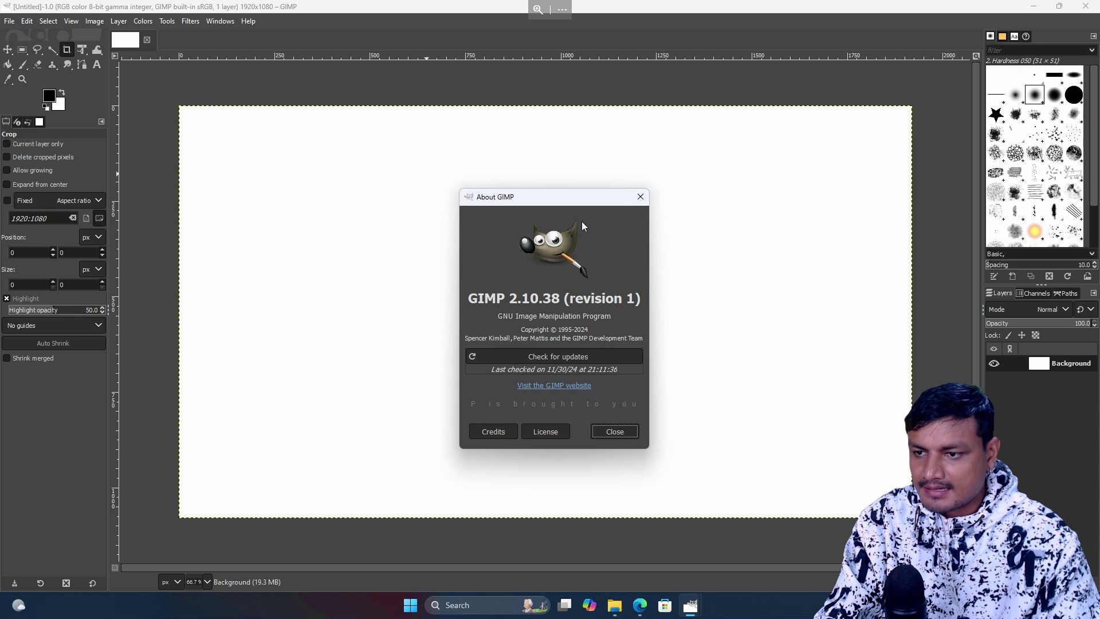
{"action": "left_click_drag", "start_coordinate": [553, 198], "coordinate": [521, 160]}
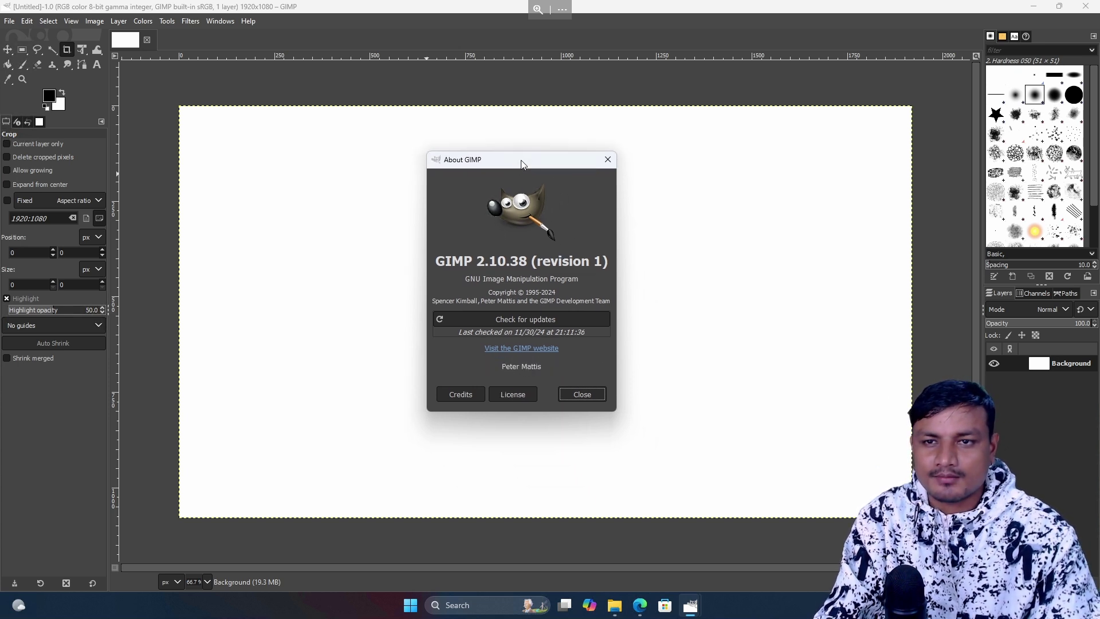
{"action": "left_click_drag", "start_coordinate": [523, 165], "coordinate": [469, 152]}
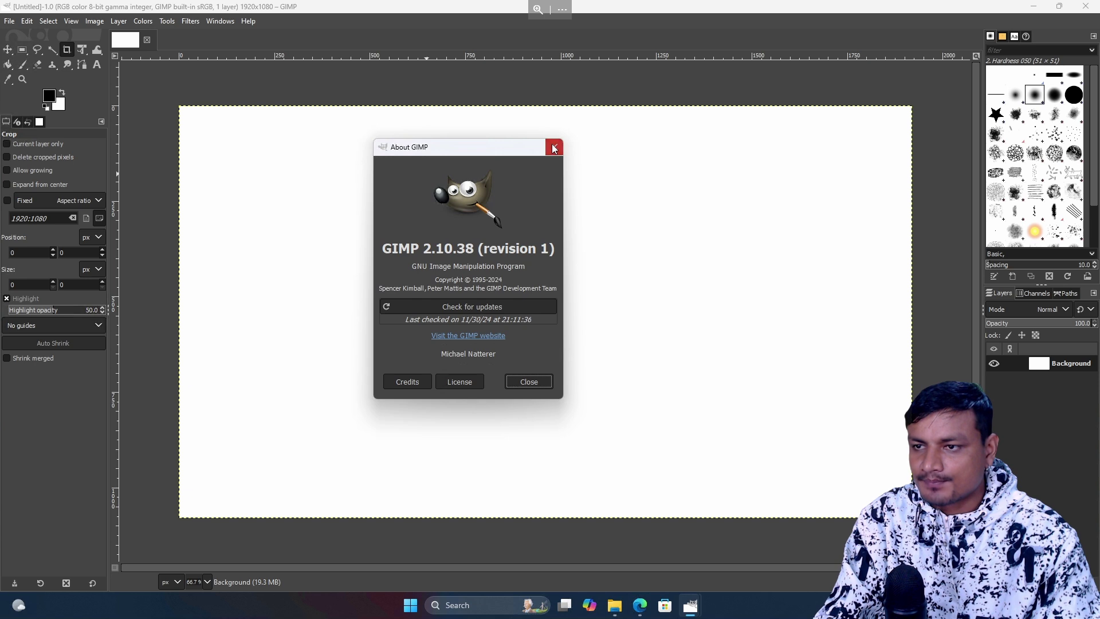
{"action": "left_click", "coordinate": [554, 148]}
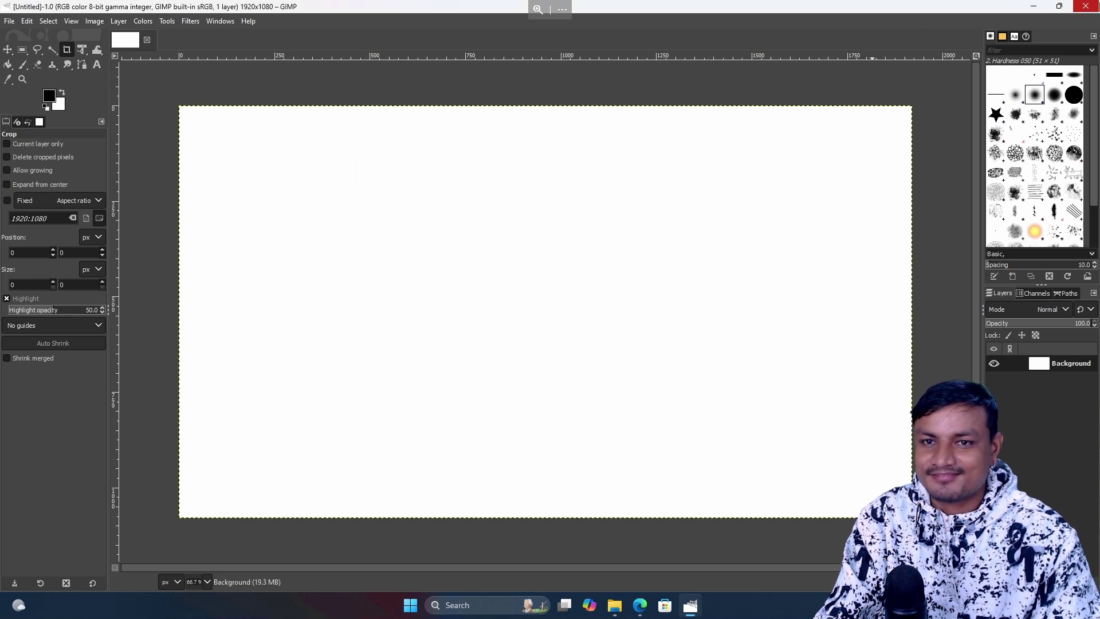
- Close GIMP, leaving the empty lighthouse desktop
{"action": "left_click", "coordinate": [1085, 7]}
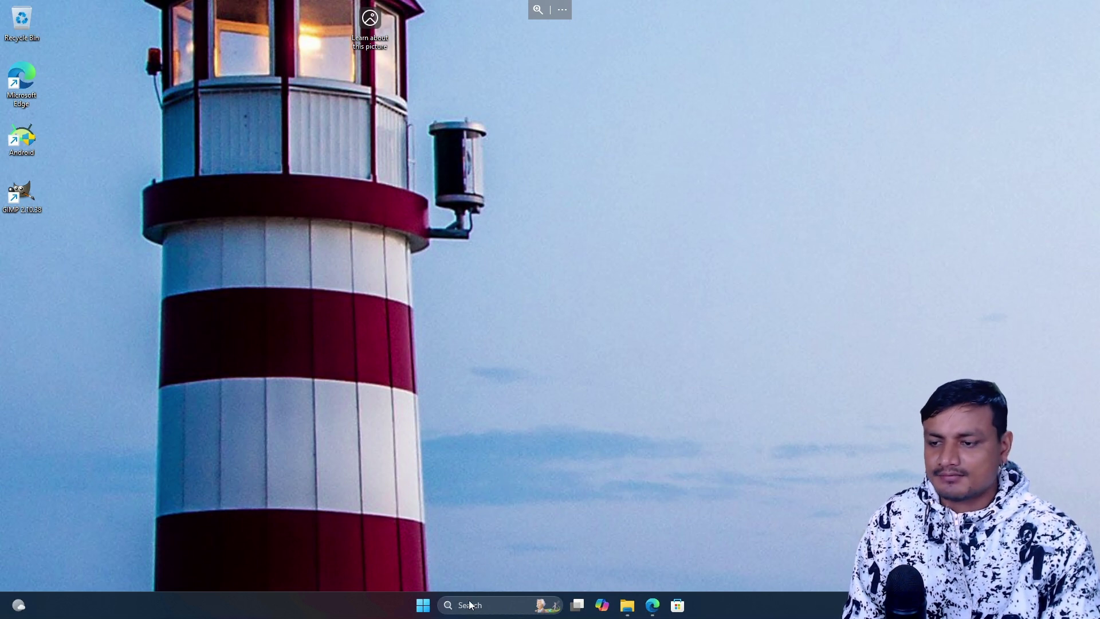
{"action": "key", "text": "super+s"}
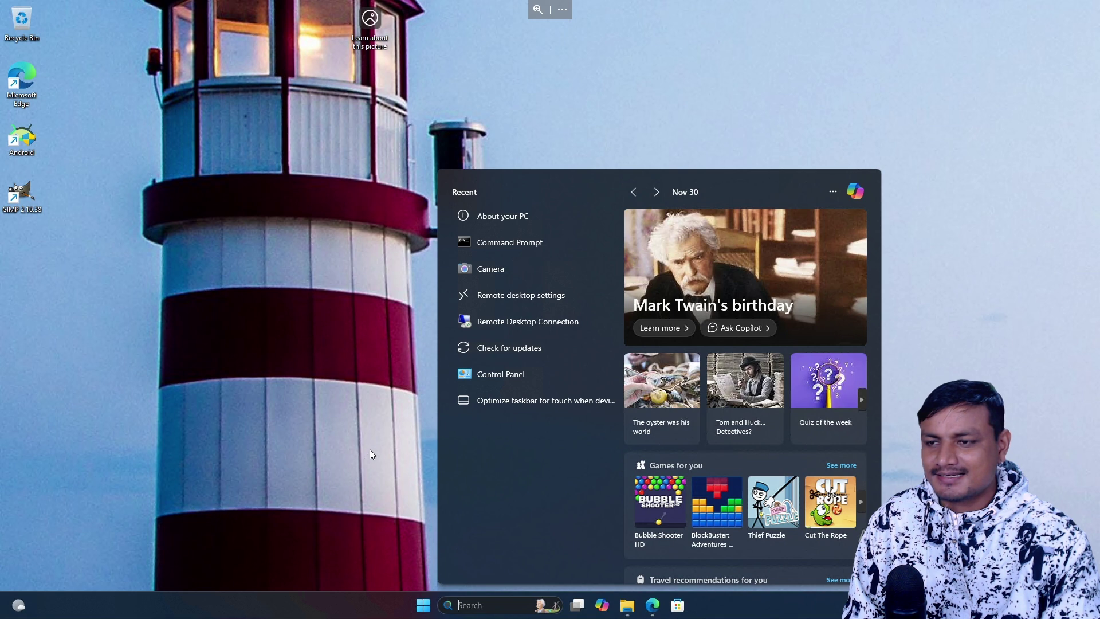
{"action": "left_click", "coordinate": [384, 421]}
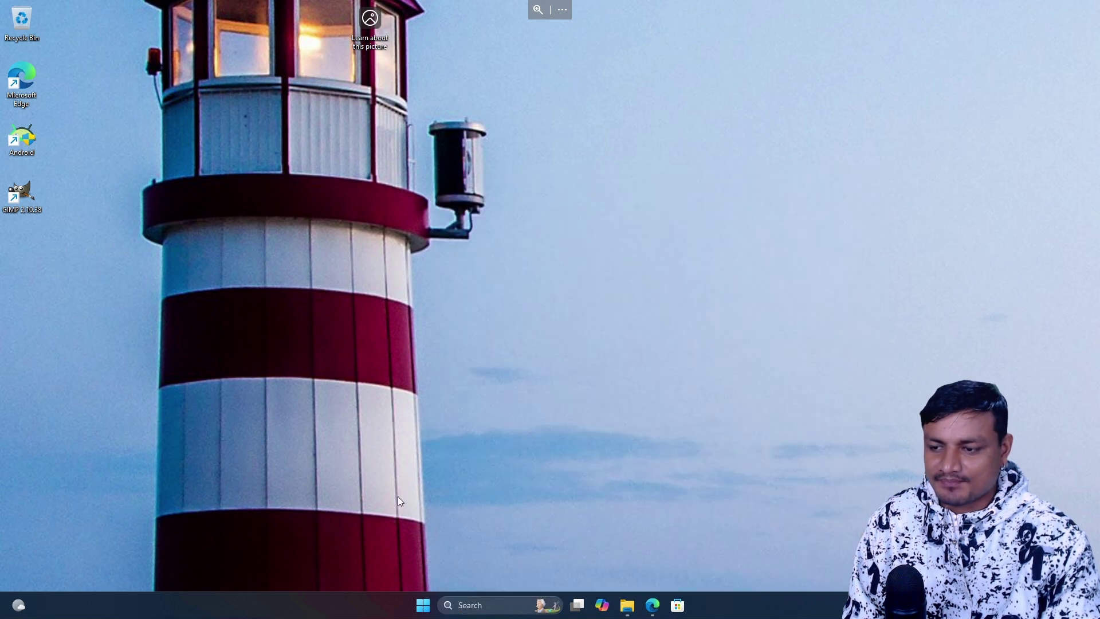
{"action": "left_click", "coordinate": [421, 605]}
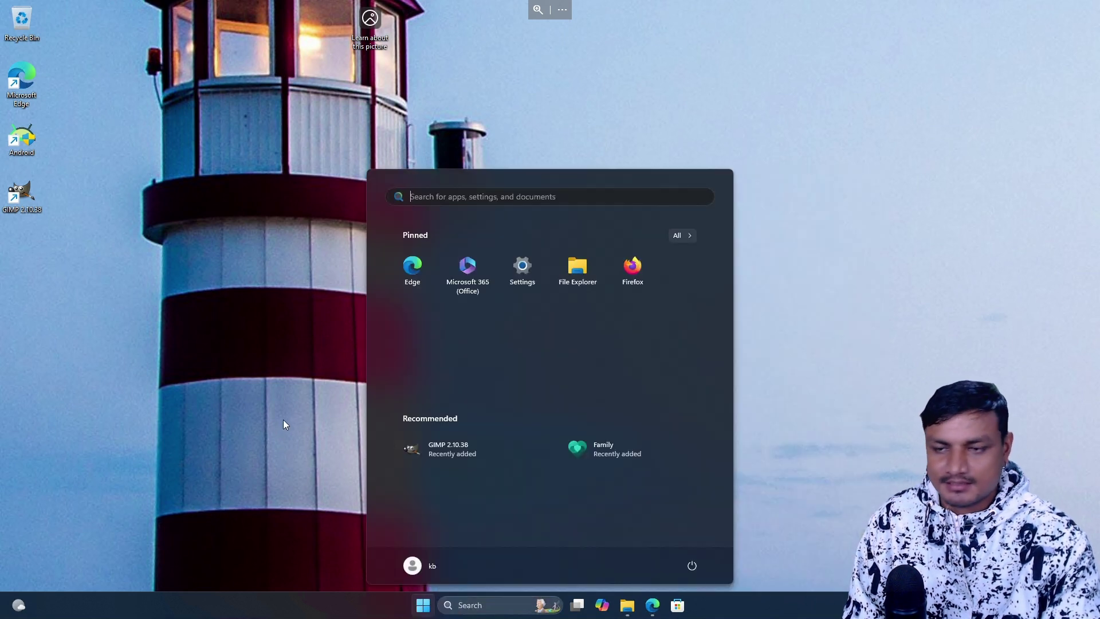
{"action": "left_click", "coordinate": [478, 198]}
{"action": "type", "text": "con"}
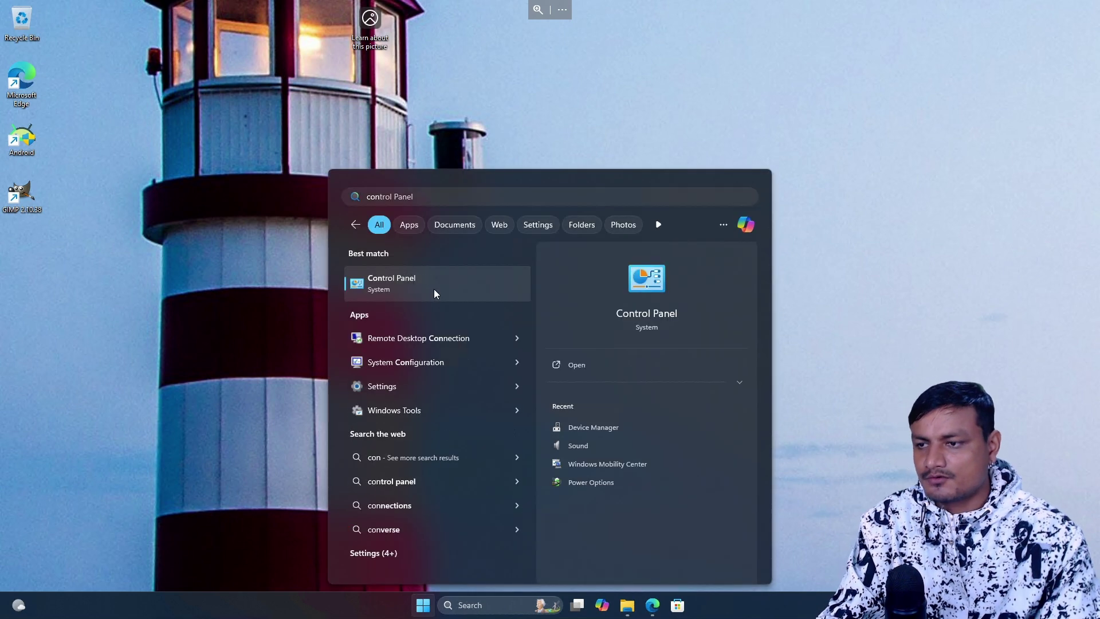
{"action": "left_click", "coordinate": [435, 289]}
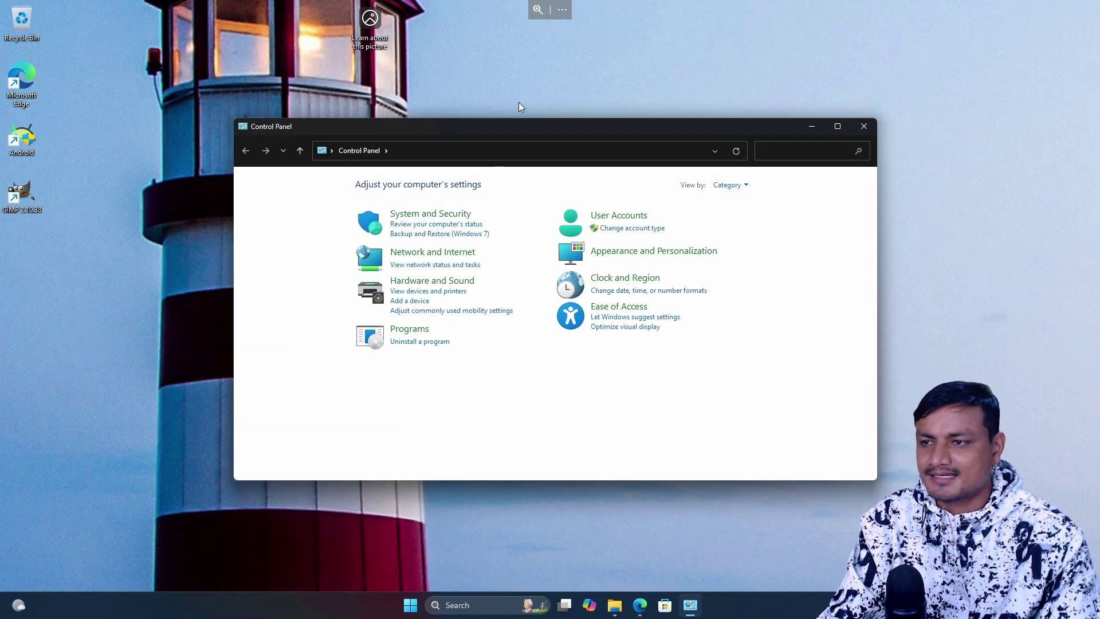
{"action": "left_click_drag", "start_coordinate": [508, 125], "coordinate": [453, 110]}
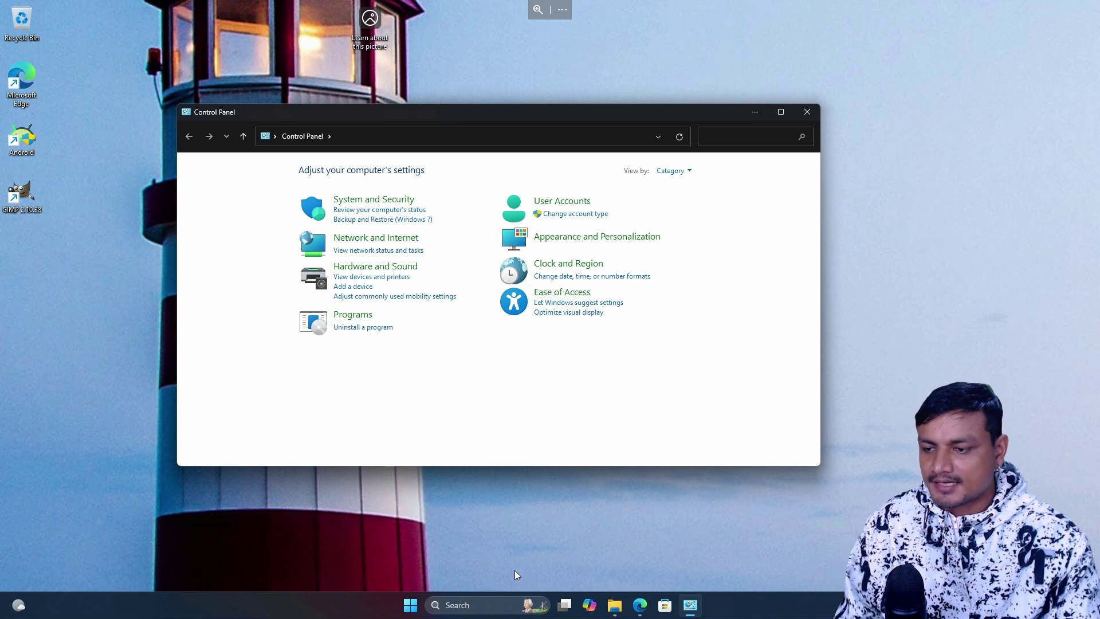
{"action": "key", "text": "super+i"}
{"action": "mouse_move", "coordinate": [543, 122]}
{"action": "left_mouse_down"}
{"action": "mouse_move", "coordinate": [489, 115]}
{"action": "mouse_move", "coordinate": [483, 129]}
{"action": "mouse_move", "coordinate": [590, 127]}
{"action": "mouse_move", "coordinate": [559, 112]}
{"action": "left_mouse_up"}
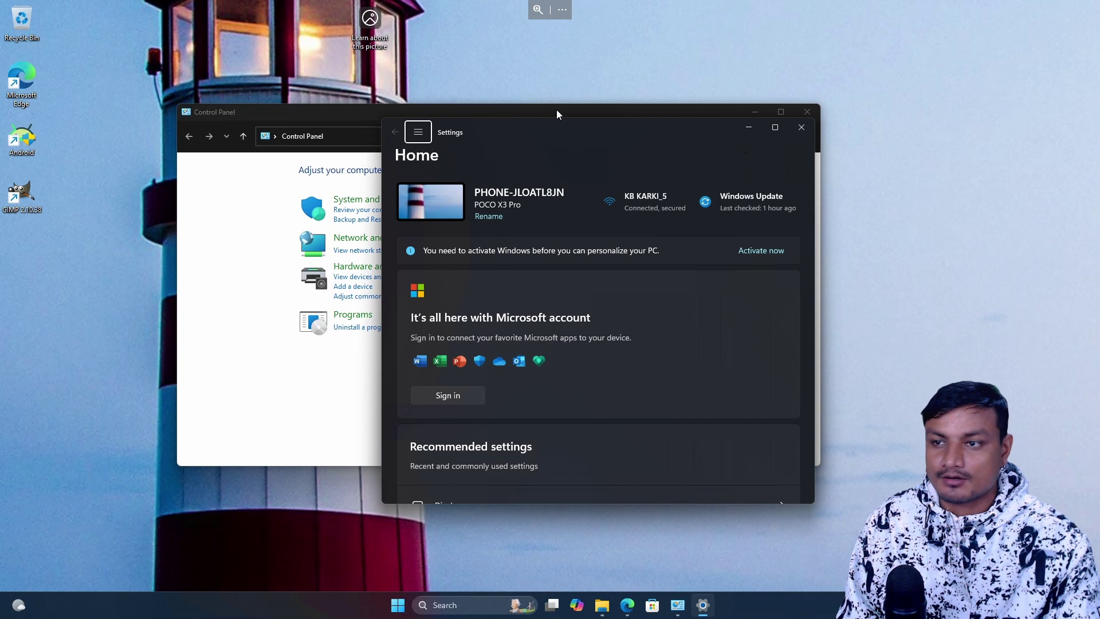
{"action": "left_click", "coordinate": [556, 109]}
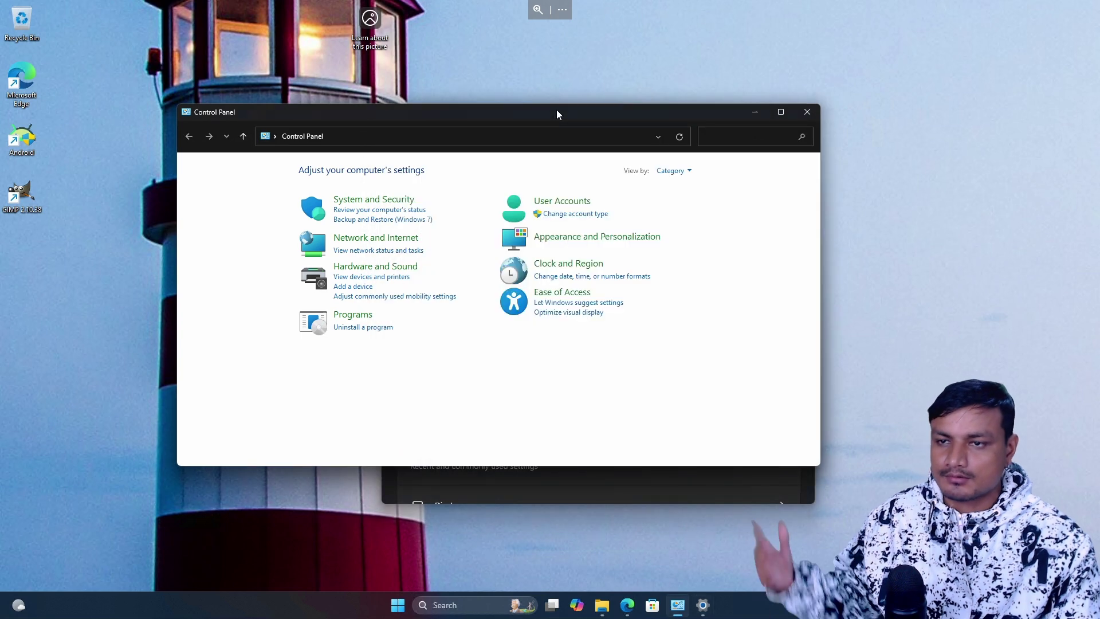
{"action": "left_click", "coordinate": [813, 115]}
{"action": "left_click_drag", "start_coordinate": [803, 134], "coordinate": [672, 131]}
{"action": "left_click", "coordinate": [672, 127]}
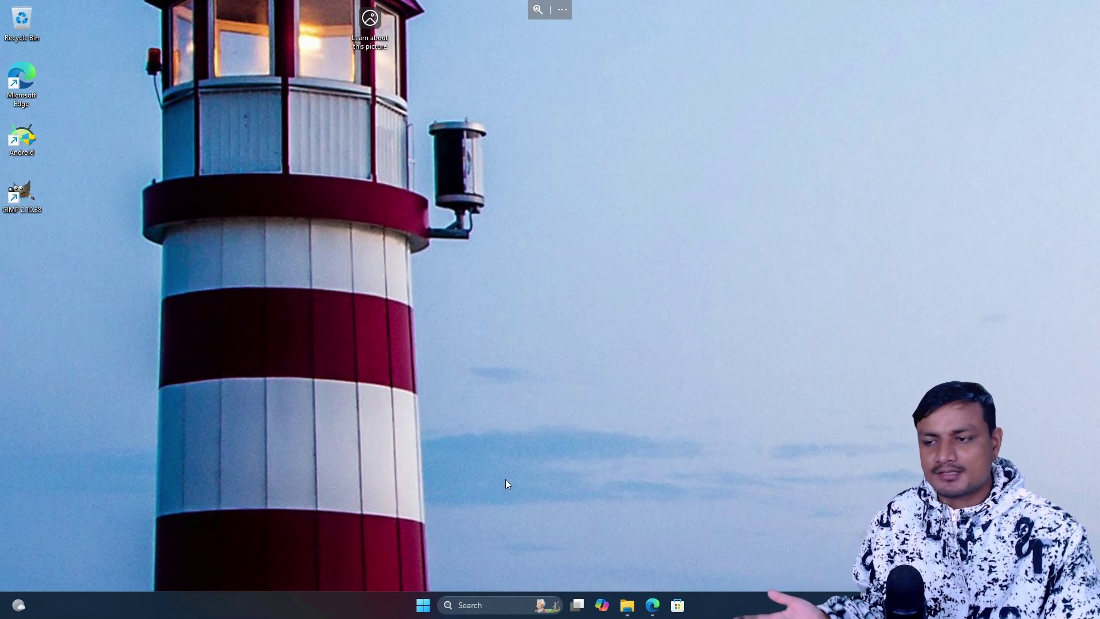
- Launch Microsoft Store, briefly bringing Edge's Google results forward before returning to the Store
{"action": "left_click", "coordinate": [423, 606]}
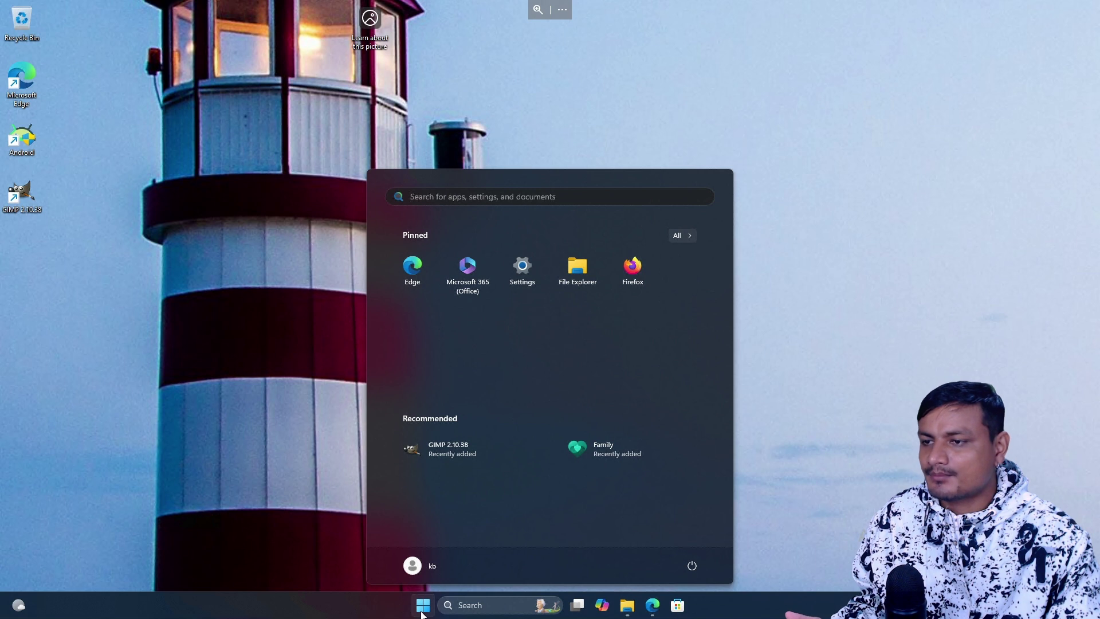
{"action": "left_click", "coordinate": [281, 382]}
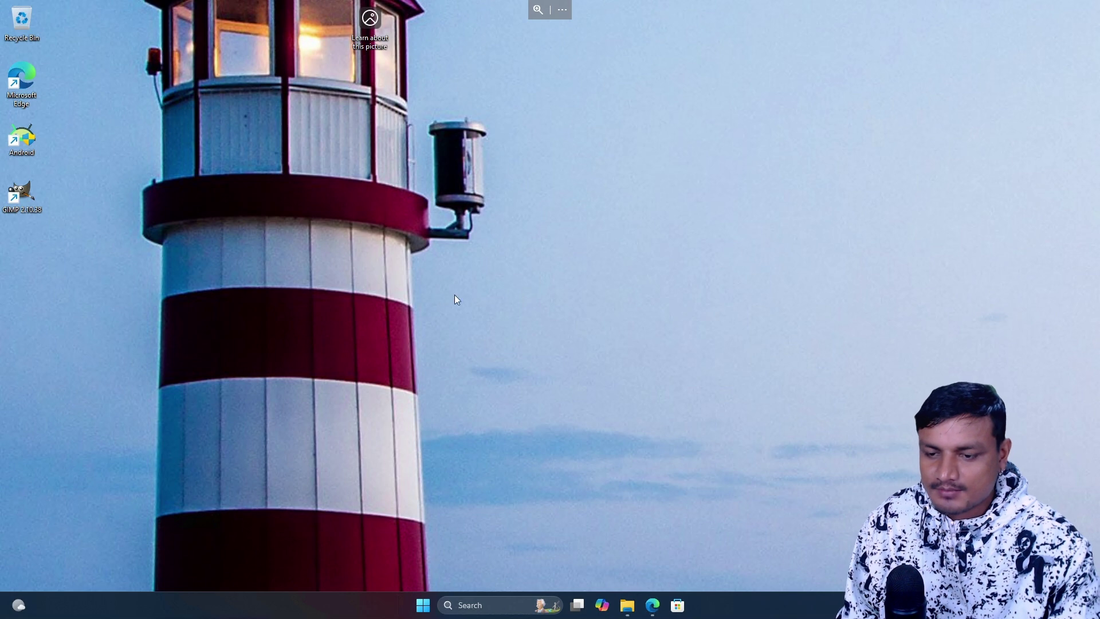
{"action": "left_click", "coordinate": [678, 607]}
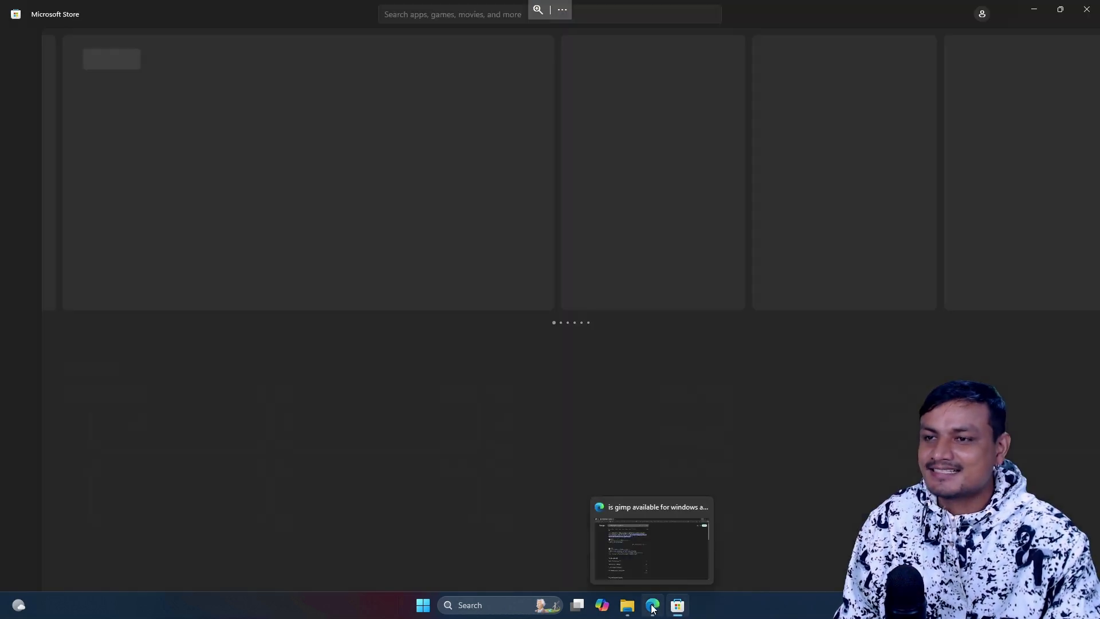
{"action": "left_click", "coordinate": [653, 609]}
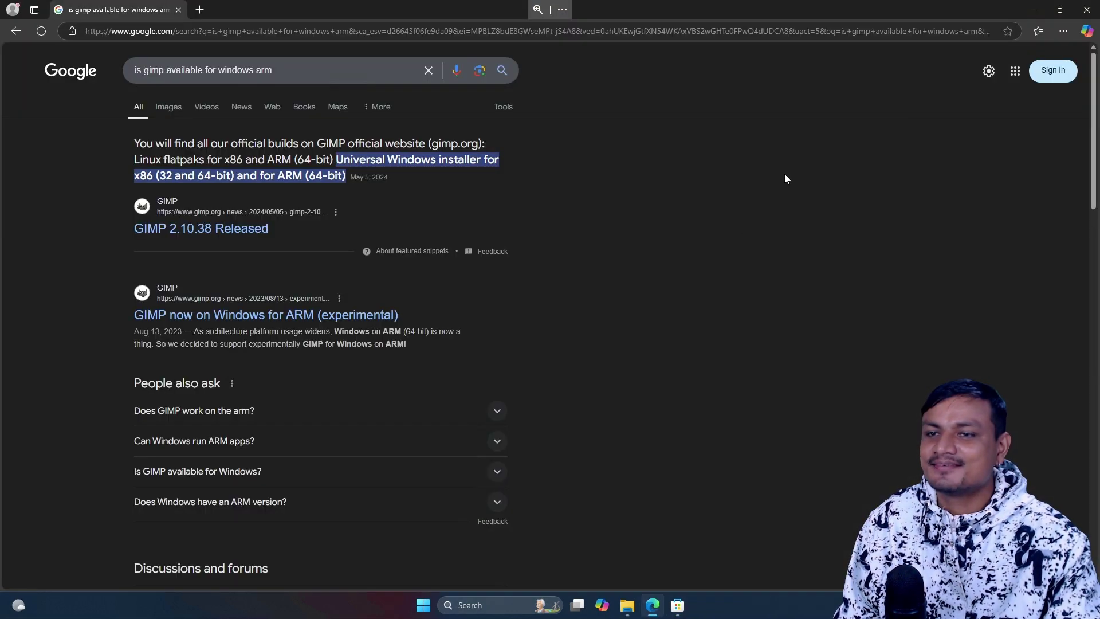
{"action": "left_click", "coordinate": [1064, 12]}
- Browse the Store's Gaming free games list to the Hill Climb Racing page
{"action": "left_click", "coordinate": [440, 16]}
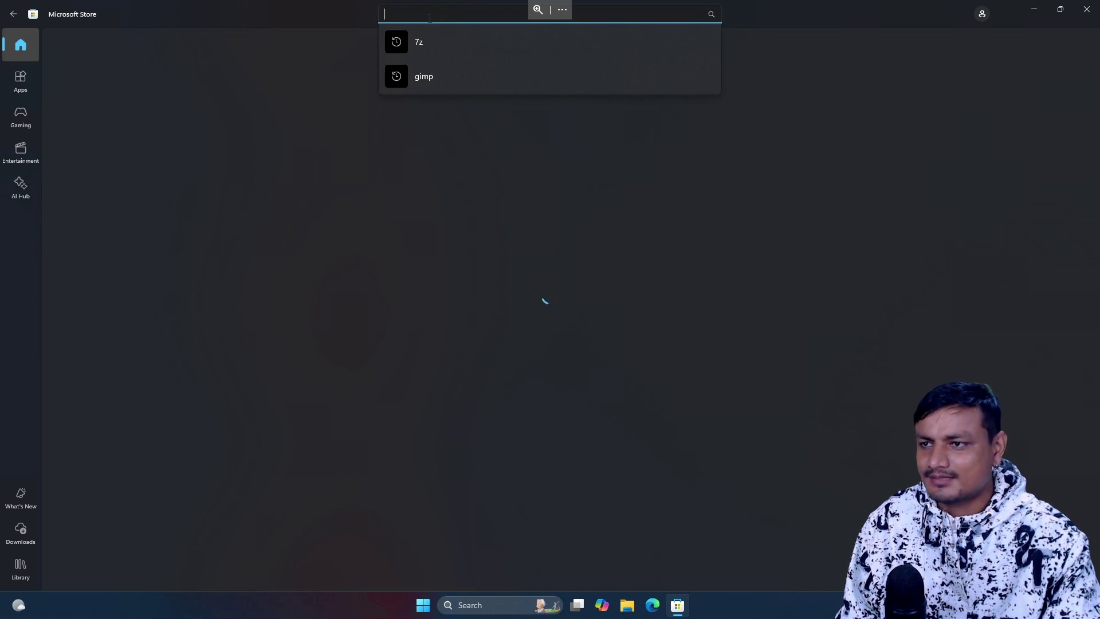
{"action": "left_click", "coordinate": [32, 116]}
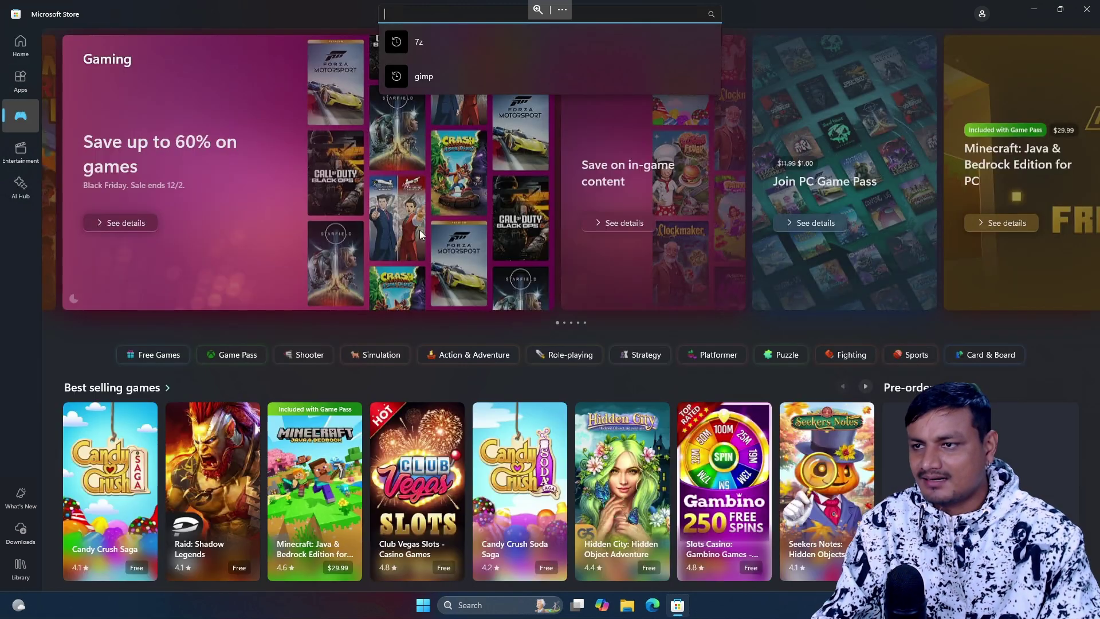
{"action": "left_click", "coordinate": [549, 357]}
{"action": "scroll", "coordinate": [491, 371], "scroll_direction": "down", "scroll_amount": 10}
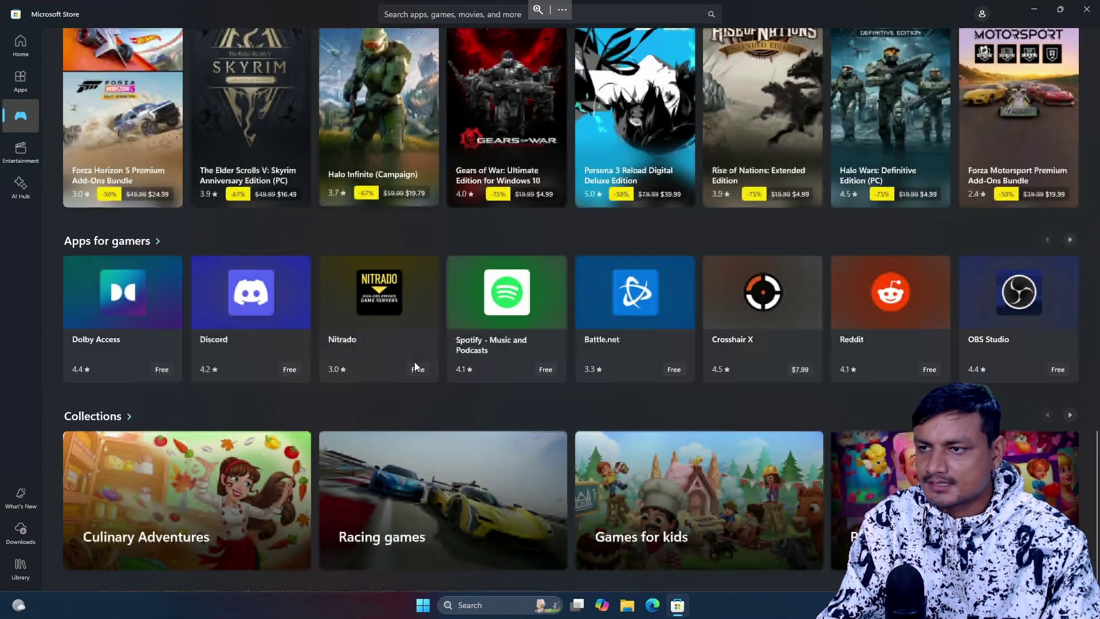
{"action": "scroll", "coordinate": [415, 367], "scroll_direction": "up", "scroll_amount": 10}
{"action": "left_click", "coordinate": [161, 270]}
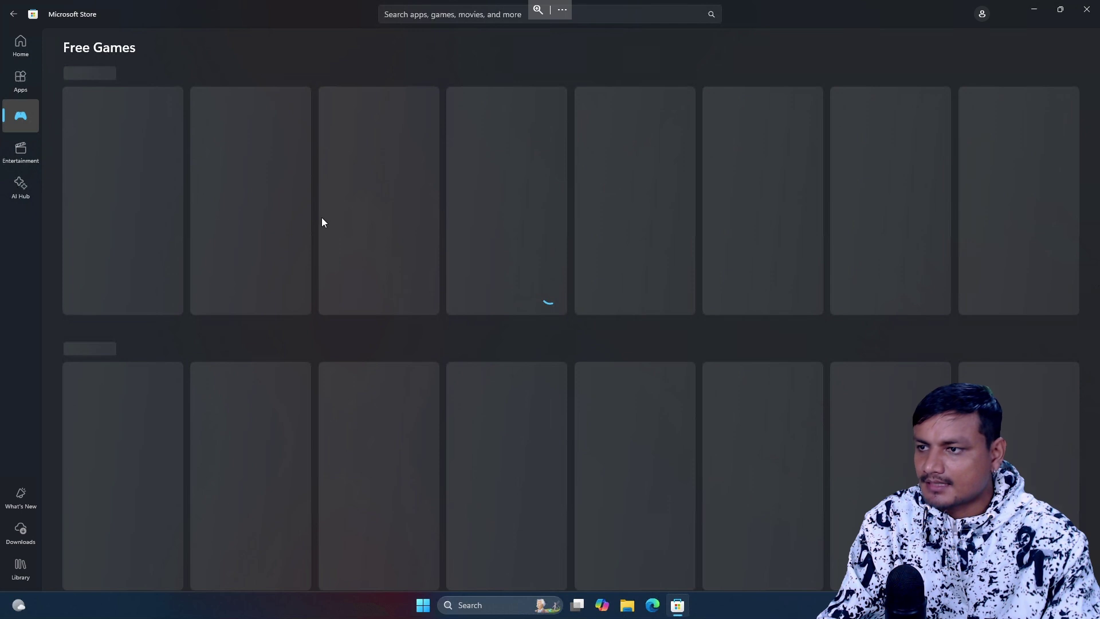
{"action": "left_click", "coordinate": [228, 175]}
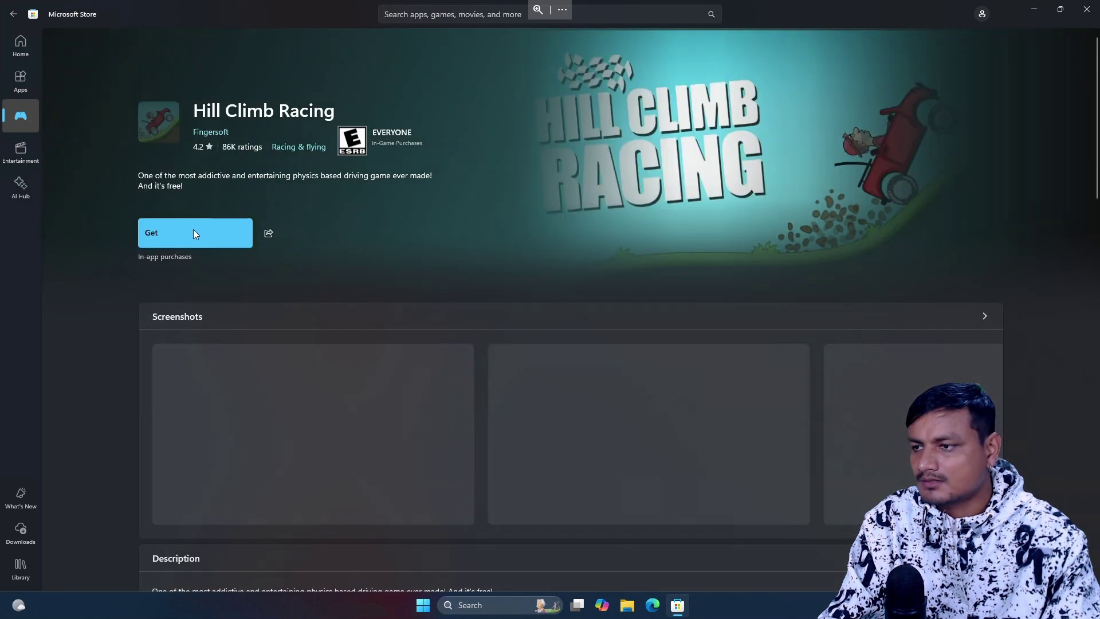
- Get Hill Climb Racing, then restore and re-maximize the Store window while it downloads
{"action": "left_click", "coordinate": [195, 234]}
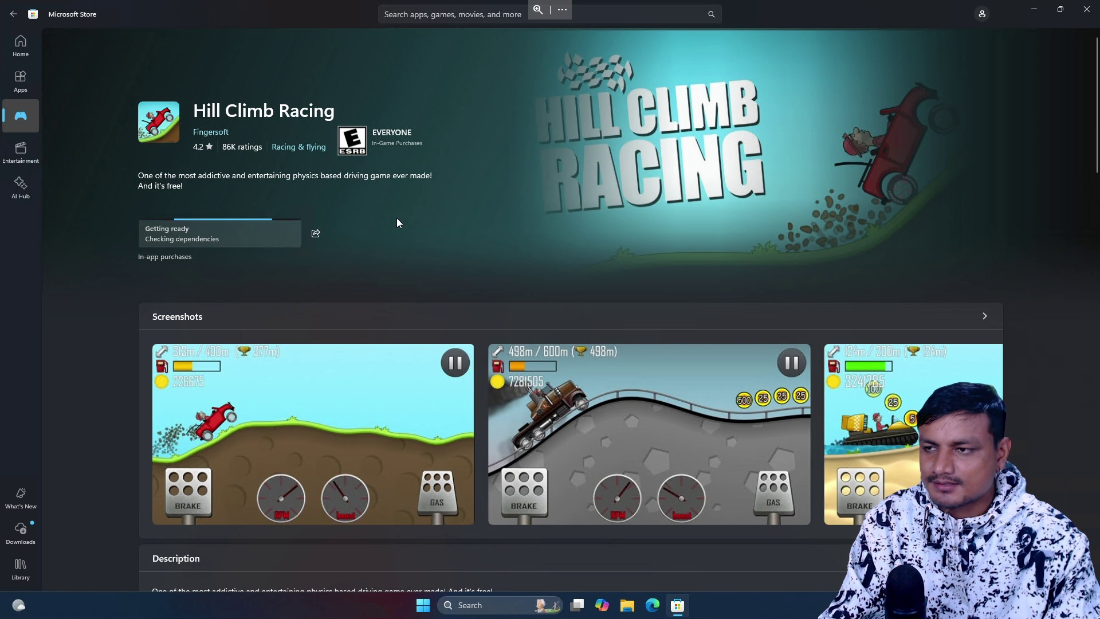
{"action": "mouse_move", "coordinate": [1059, 11]}
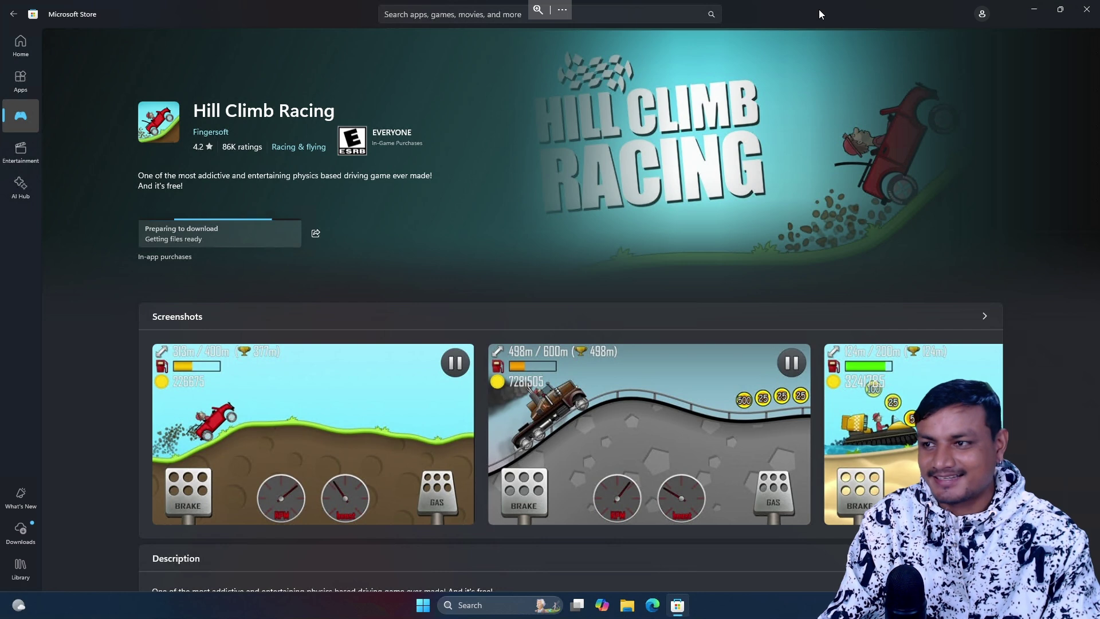
{"action": "left_click_drag", "start_coordinate": [820, 9], "coordinate": [732, 64]}
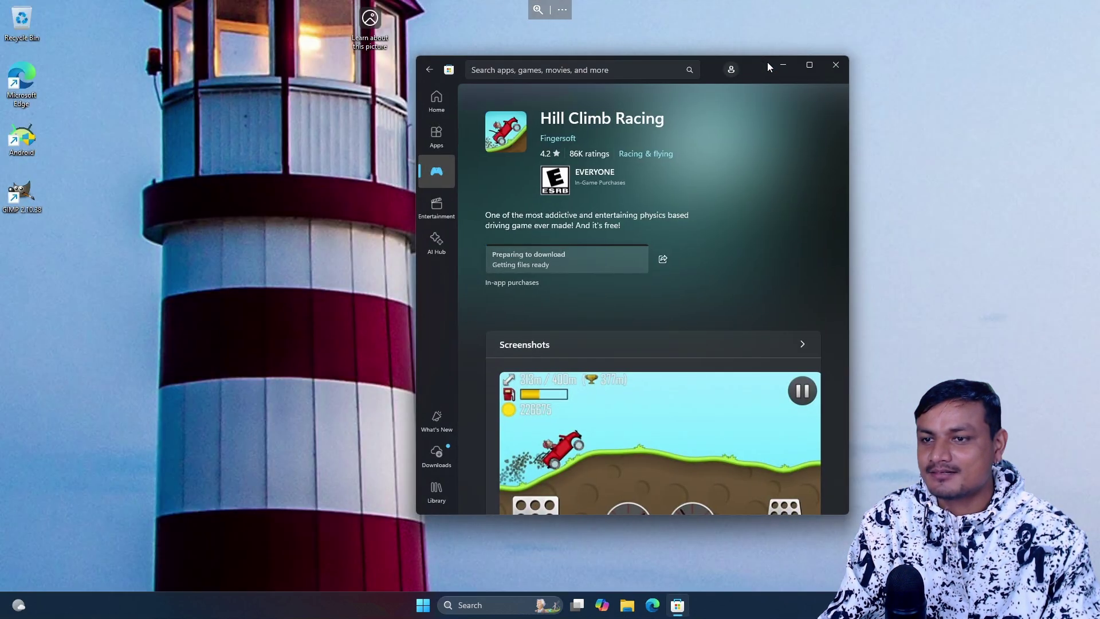
{"action": "left_click", "coordinate": [811, 64]}
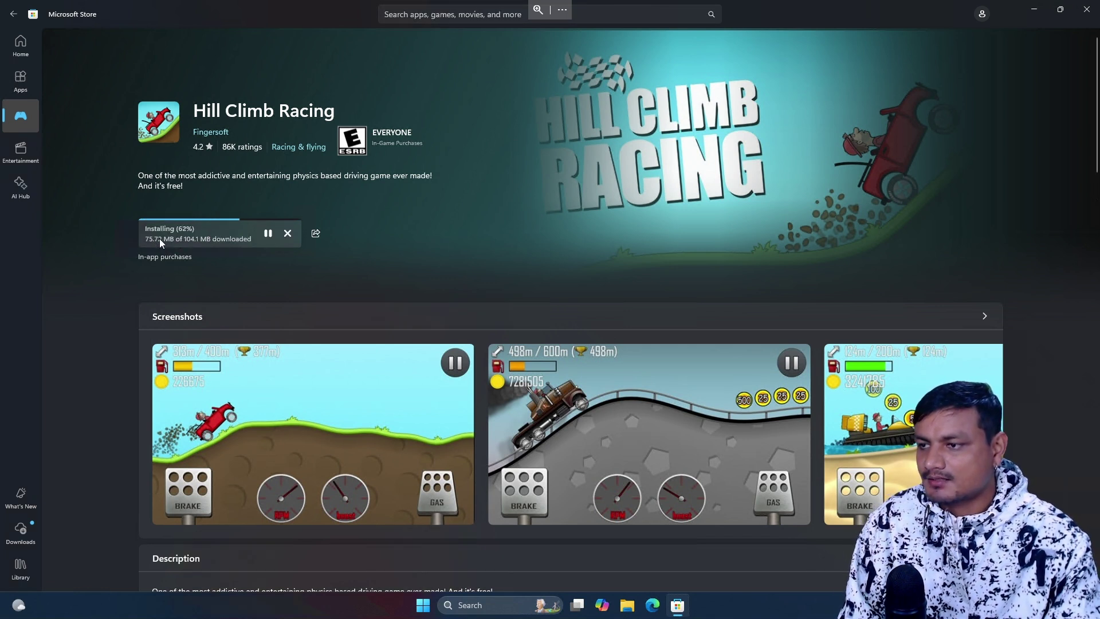
- Open Task Manager from the Start context menu, centre it, then return to the Hill Climb Racing page
{"action": "right_click", "coordinate": [423, 605]}
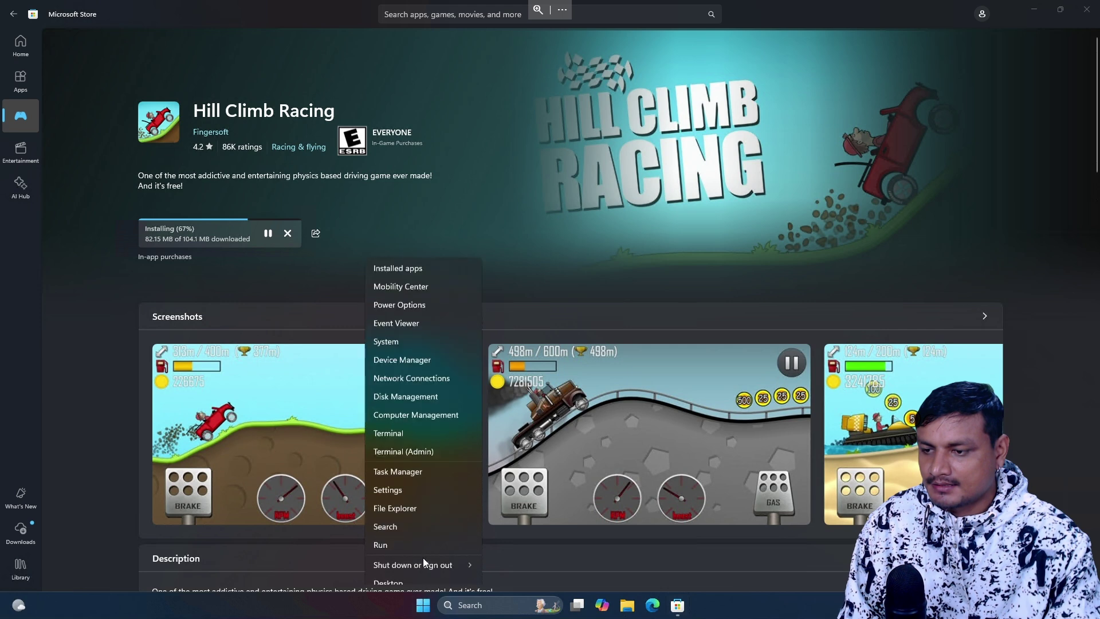
{"action": "left_click", "coordinate": [406, 461]}
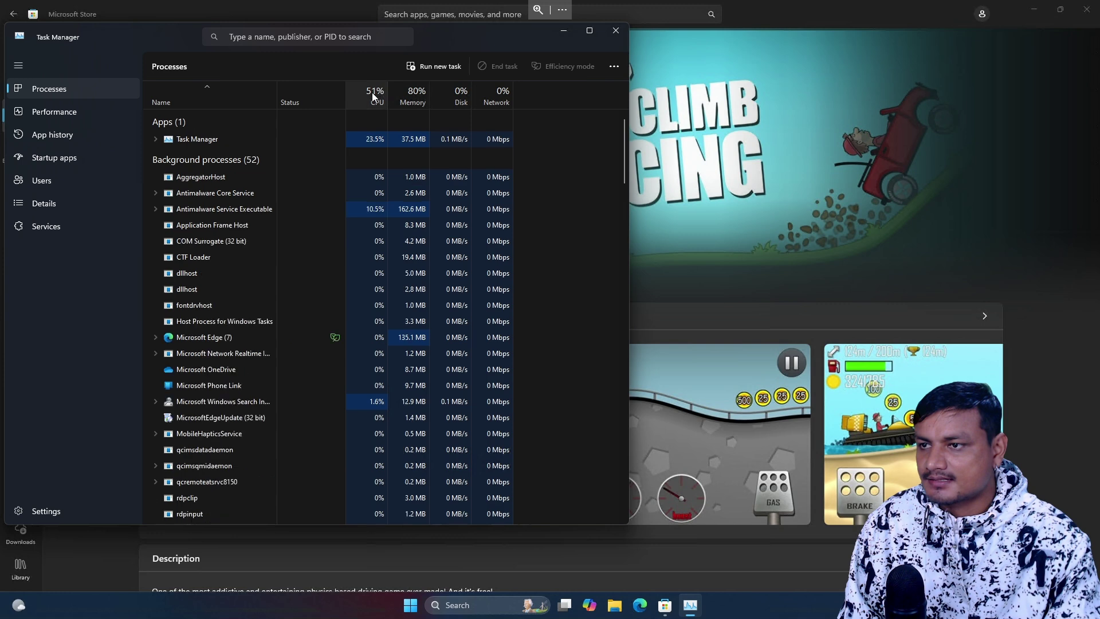
{"action": "left_click_drag", "start_coordinate": [466, 43], "coordinate": [728, 64]}
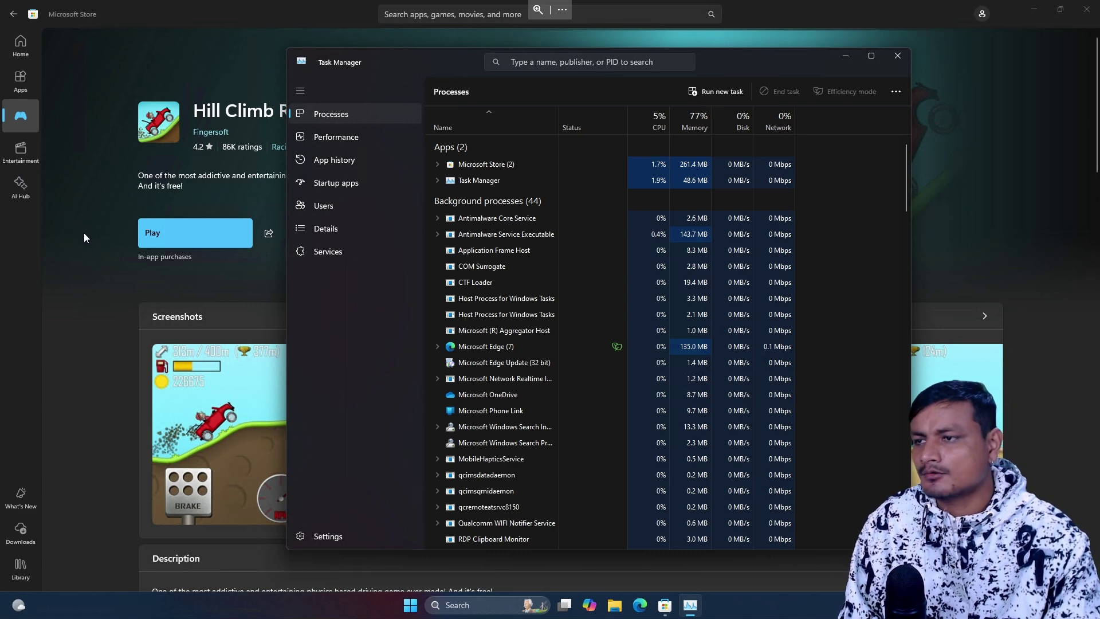
{"action": "left_click", "coordinate": [172, 240]}
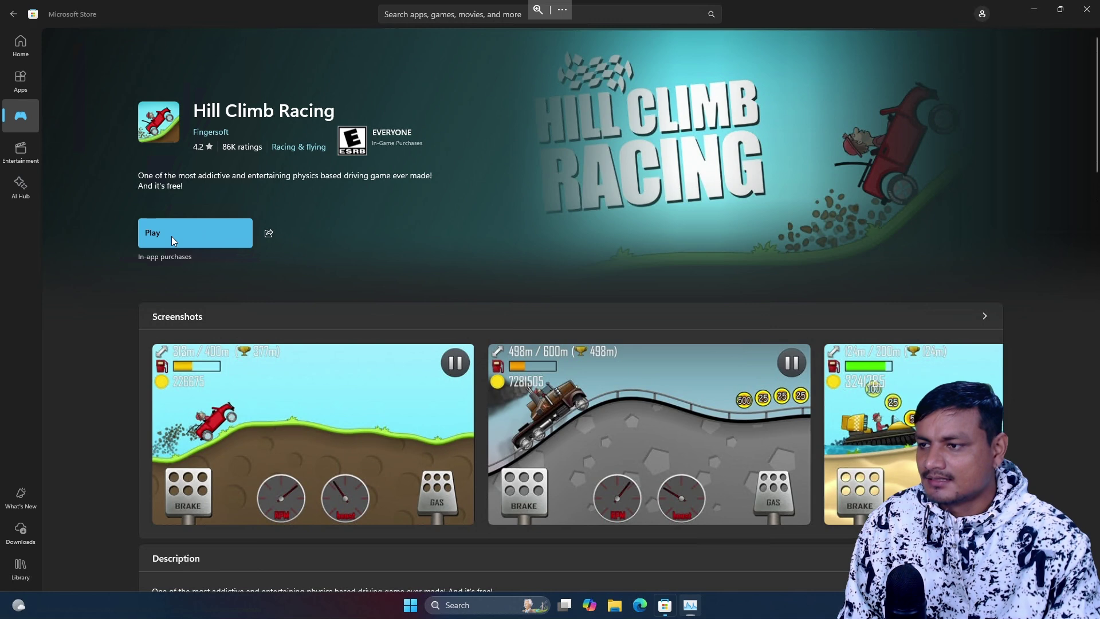
- Play Hill Climb Racing from the Store and start the Level 1 drive
{"action": "left_click", "coordinate": [171, 236]}
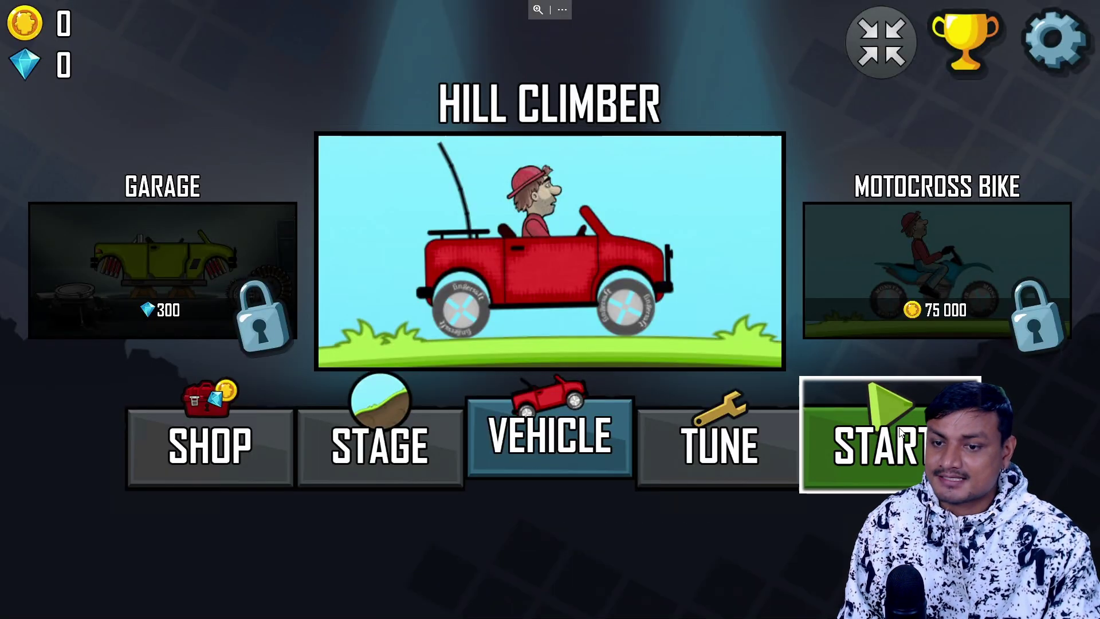
{"action": "key", "text": "Return"}
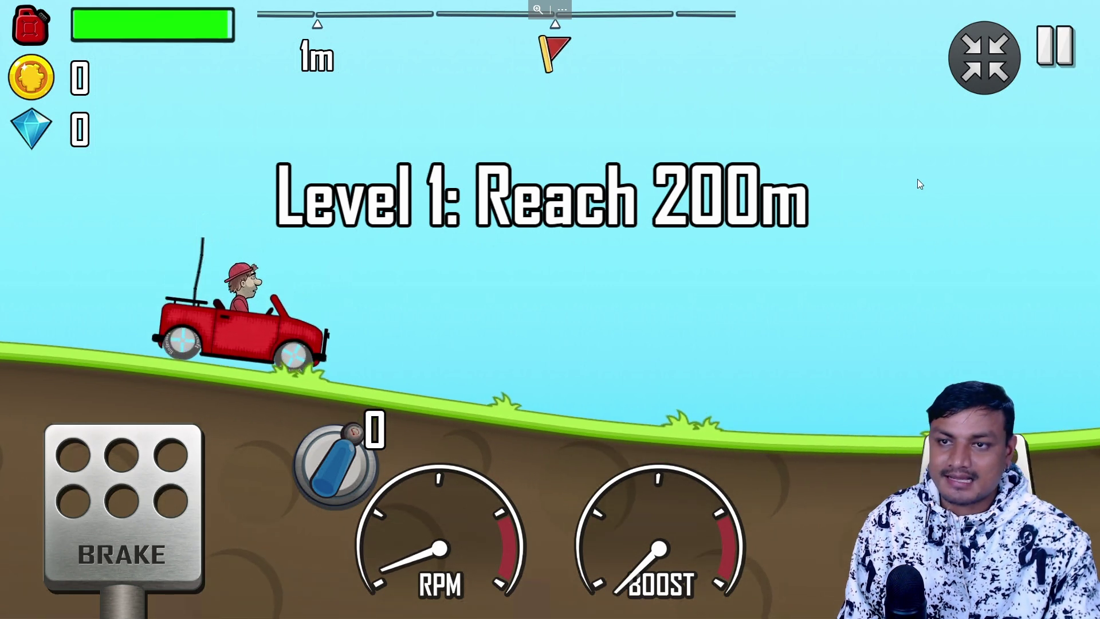
{"action": "mouse_move", "coordinate": [1061, 6]}
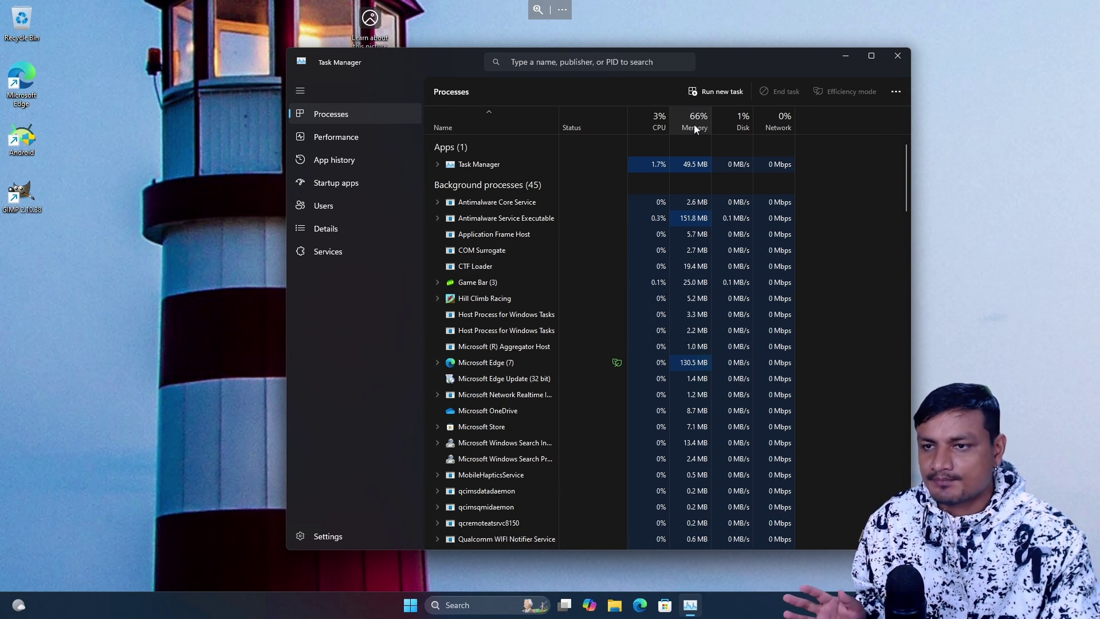
- Sort Task Manager processes by Memory and show the Adreno 640 GPU performance page
{"action": "left_click", "coordinate": [693, 126]}
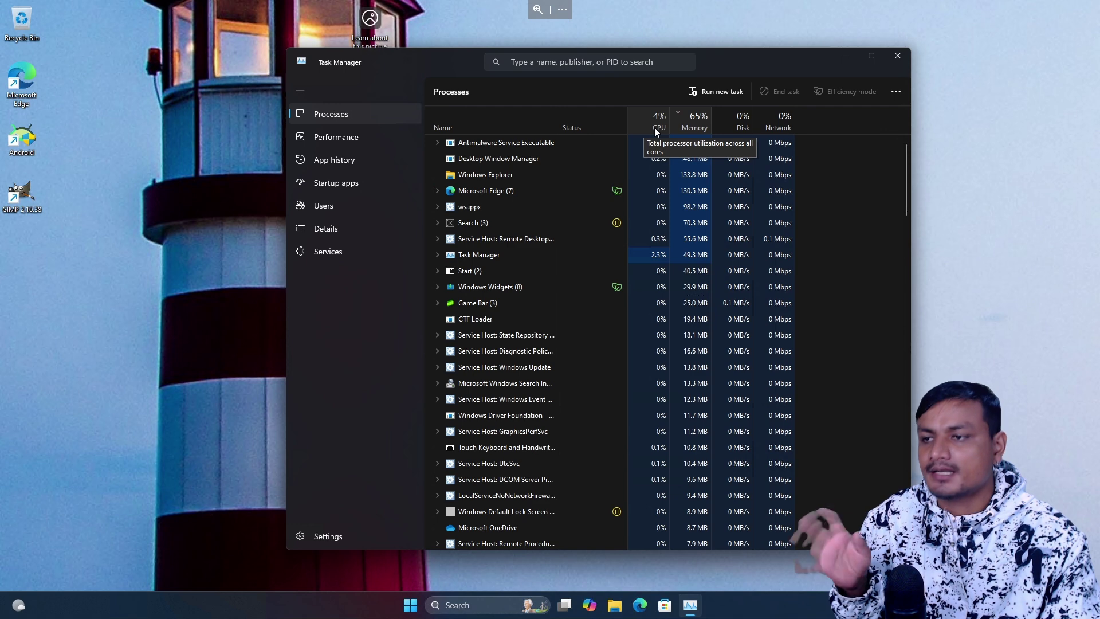
{"action": "left_click", "coordinate": [348, 143]}
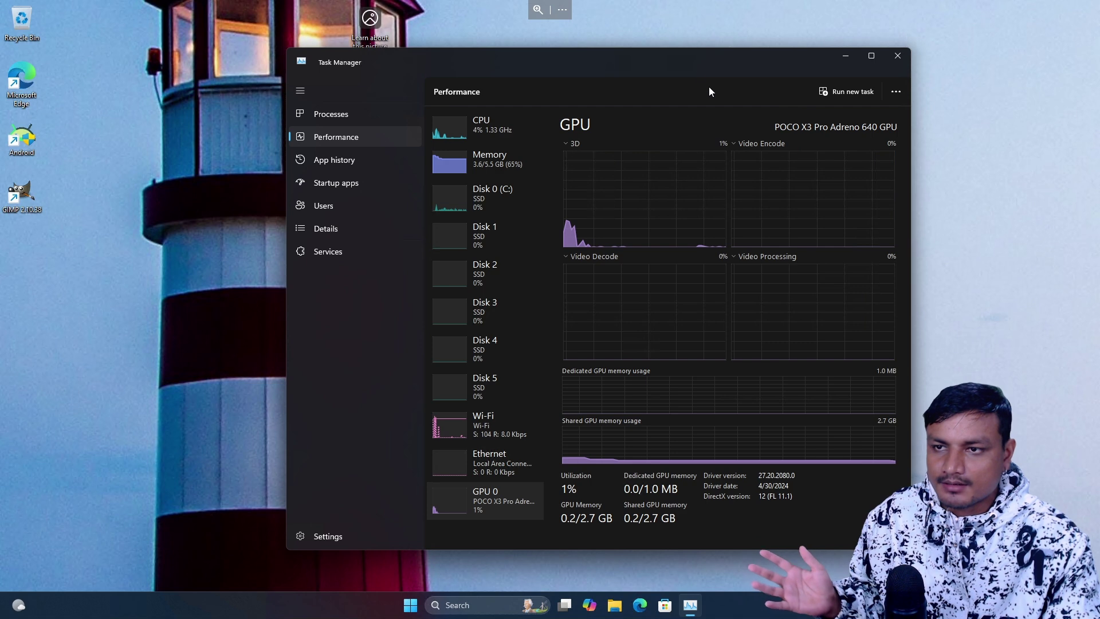
{"action": "left_click_drag", "start_coordinate": [695, 58], "coordinate": [672, 67]}
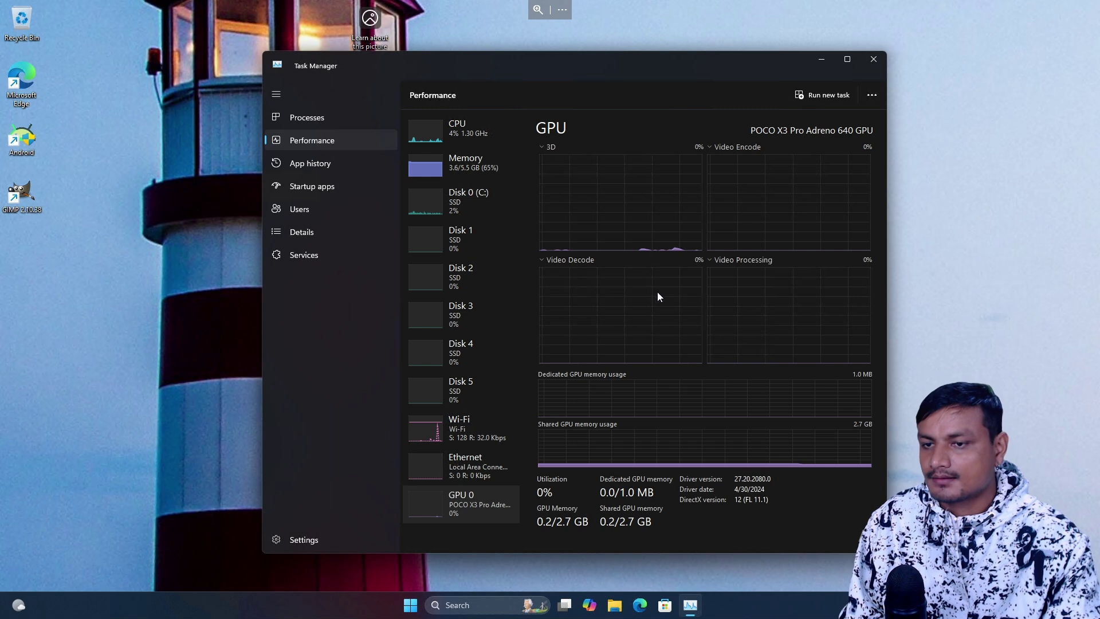
- Close Task Manager, download the OBS Studio 30.2.3 installer in Edge, and open its folder
{"action": "left_click", "coordinate": [873, 60]}
{"action": "left_click", "coordinate": [653, 606]}
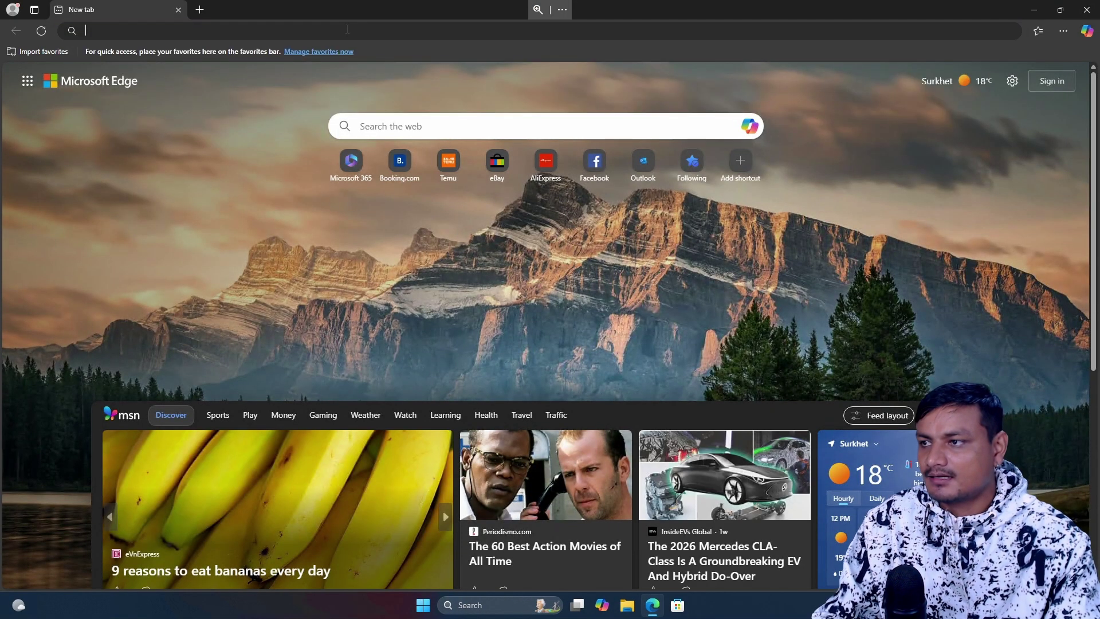
{"action": "left_click", "coordinate": [348, 30]}
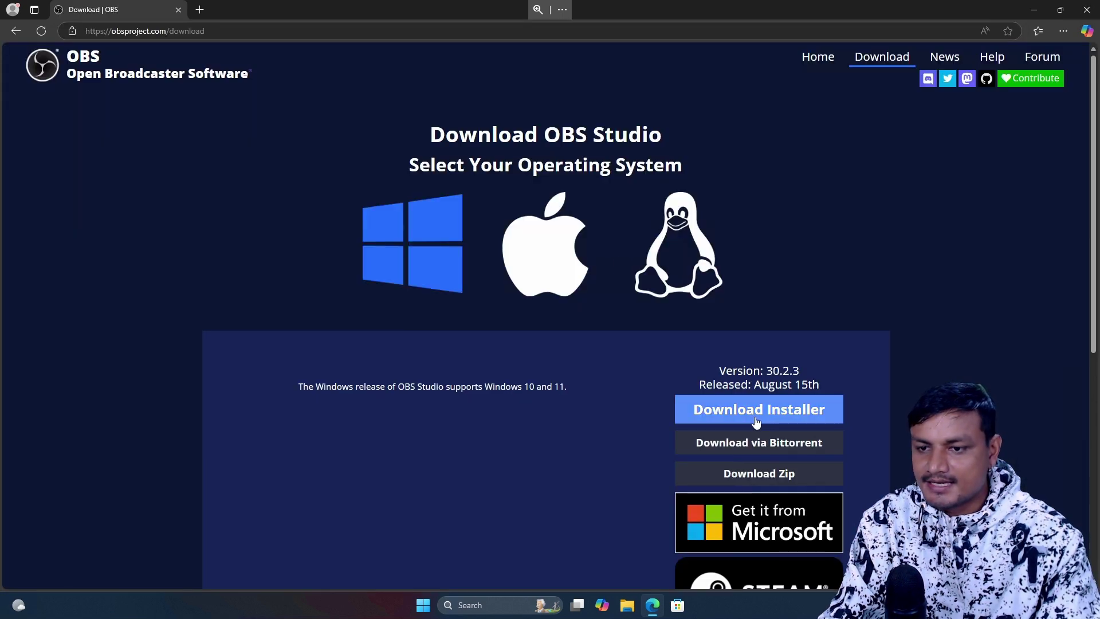
{"action": "left_click", "coordinate": [751, 417]}
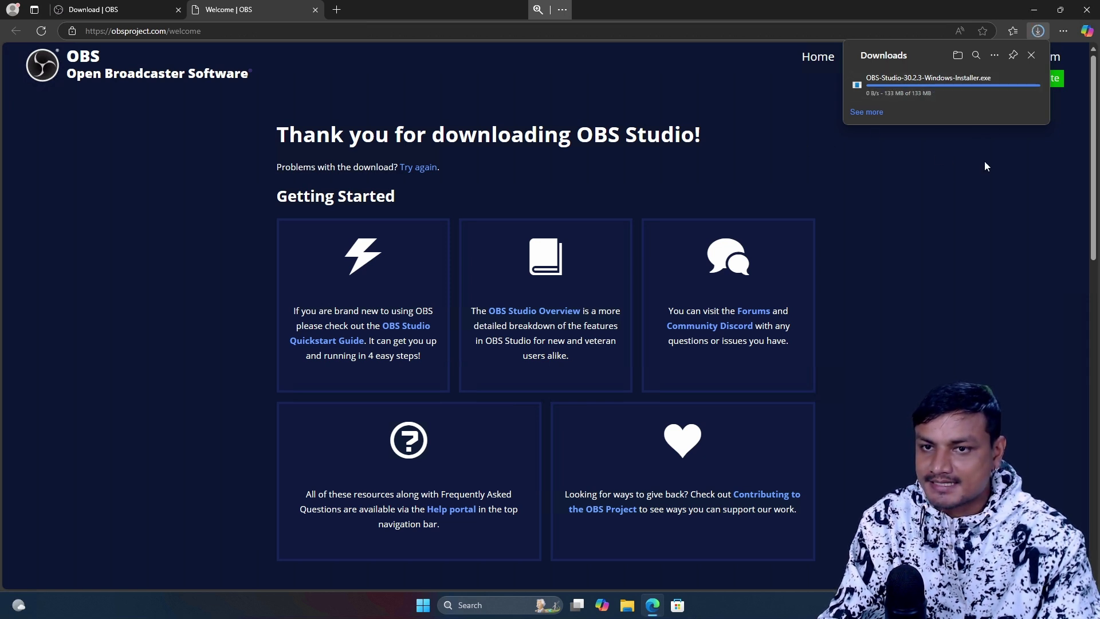
{"action": "left_click", "coordinate": [958, 58]}
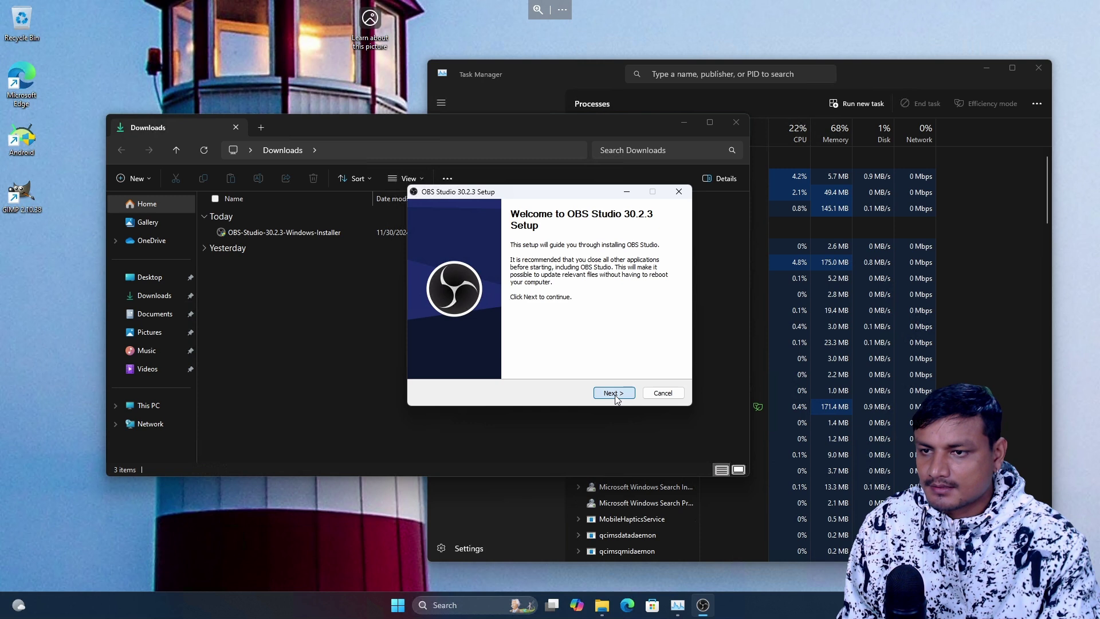
- Step through the OBS Studio 30.2.3 setup, installing to the default folder, and finish
{"action": "left_click", "coordinate": [613, 392]}
{"action": "left_click", "coordinate": [613, 392]}
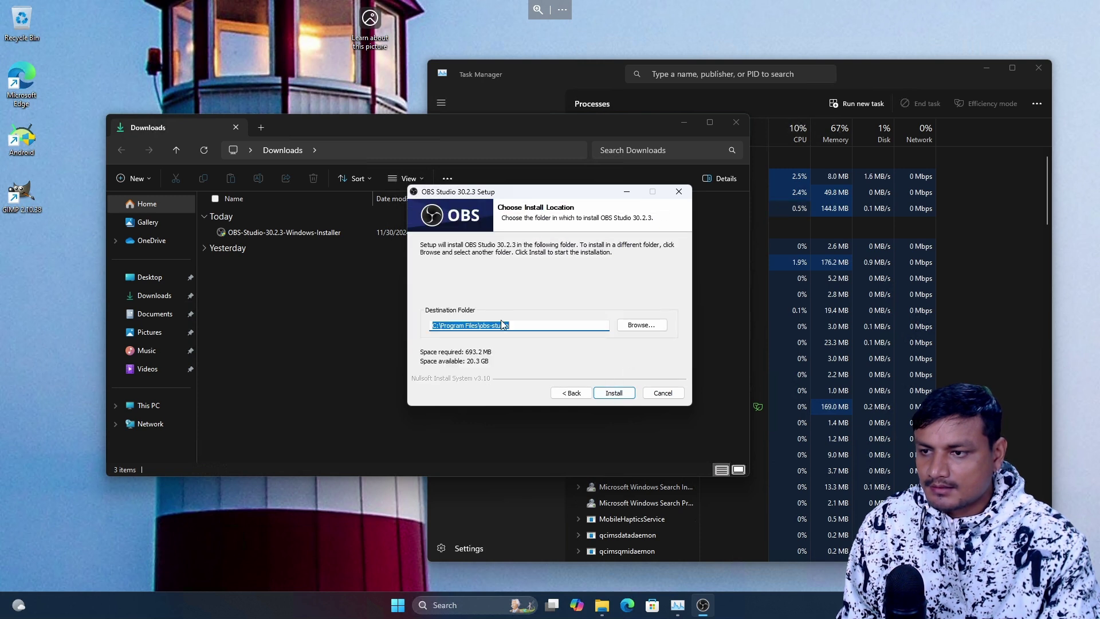
{"action": "left_click", "coordinate": [613, 393]}
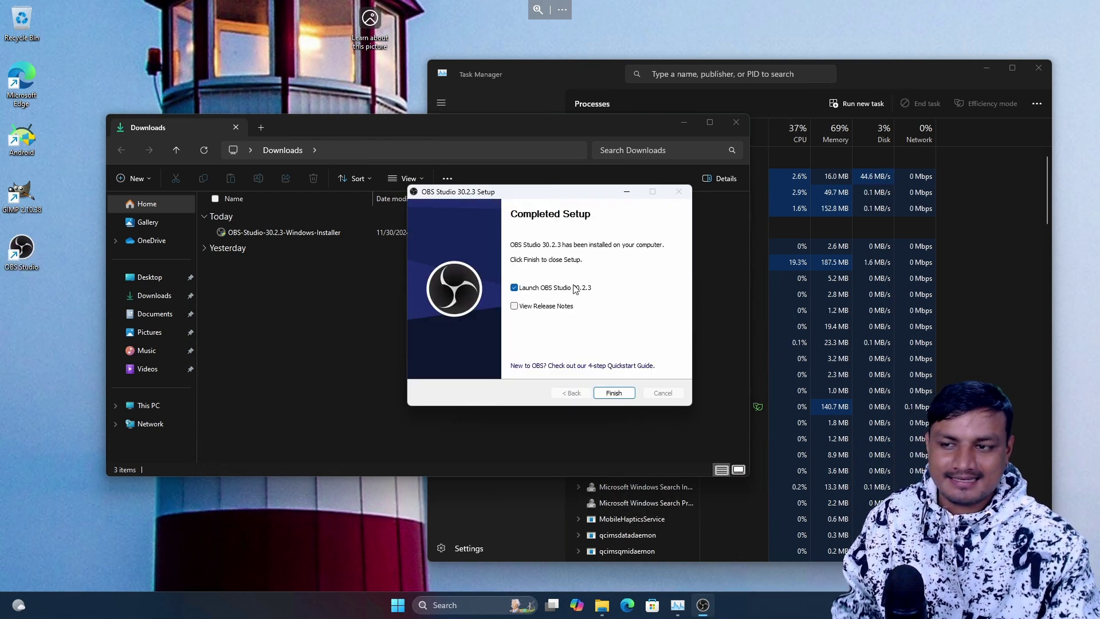
{"action": "left_click", "coordinate": [627, 392]}
- Close the Downloads folder and Task Manager, then reopen Task Manager from the Start context menu
{"action": "left_click", "coordinate": [736, 122]}
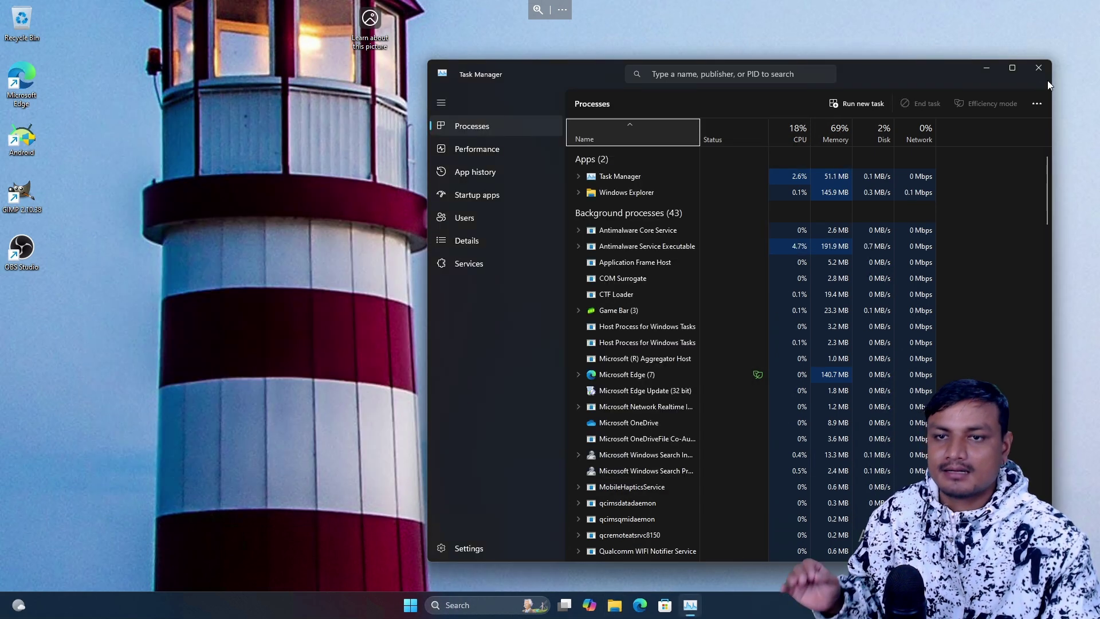
{"action": "left_click", "coordinate": [1039, 68]}
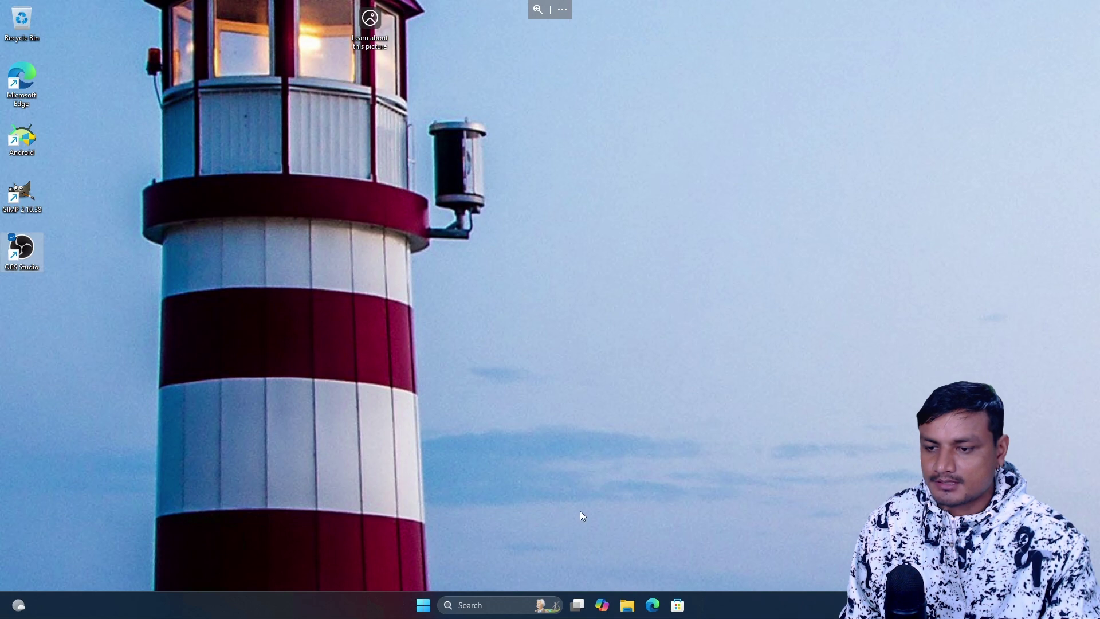
{"action": "right_click", "coordinate": [423, 605]}
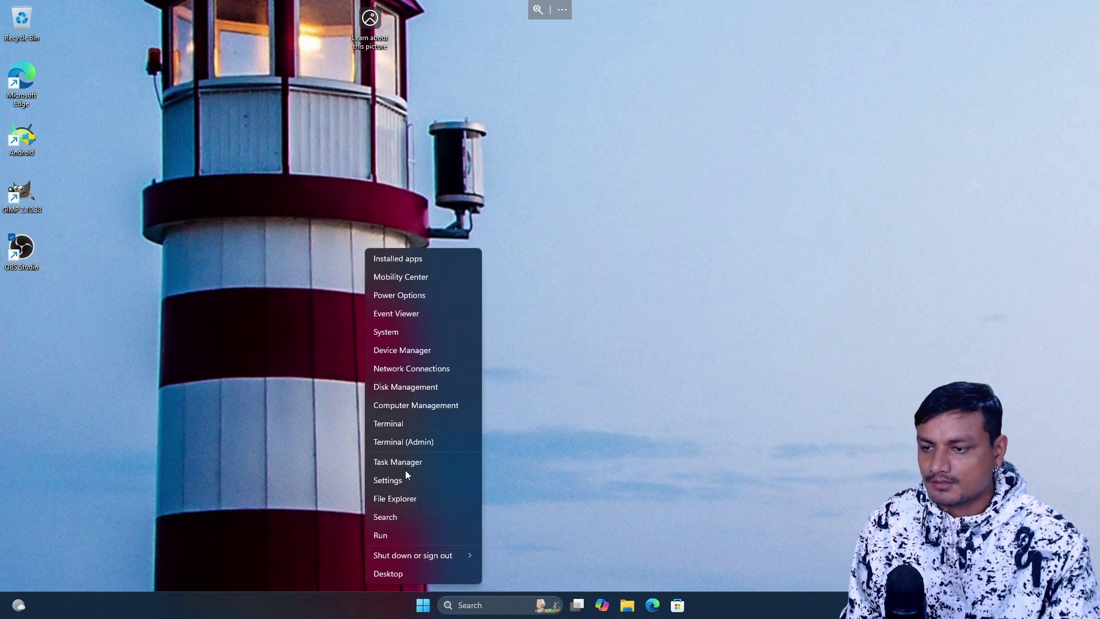
{"action": "left_click", "coordinate": [408, 463]}
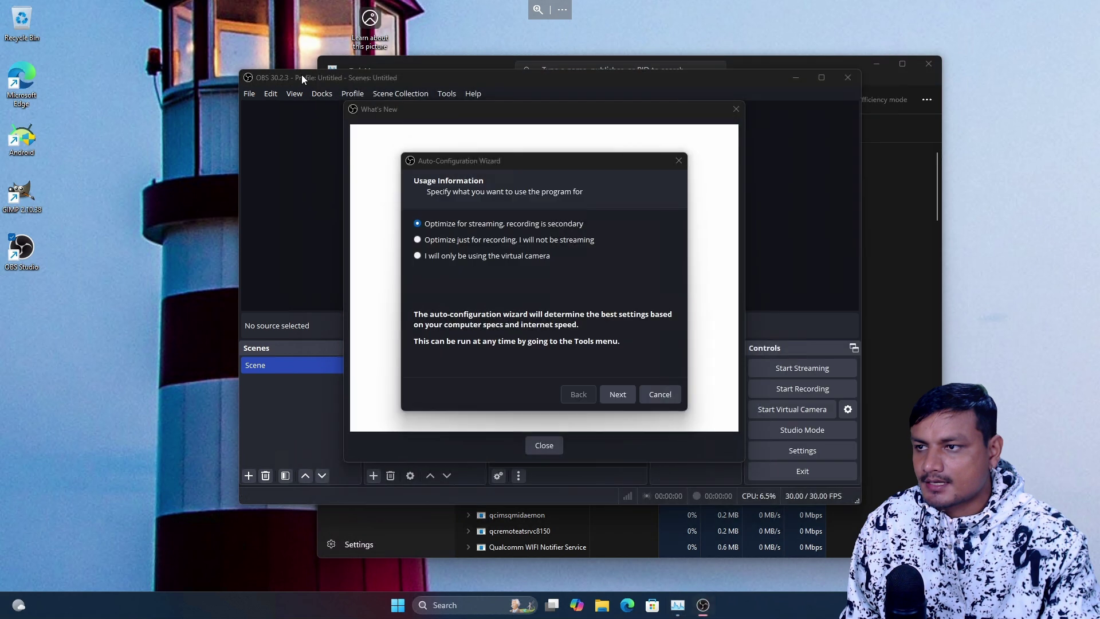
- Dismiss the OBS Auto-Configuration Wizard and the What's New notice
{"action": "left_click", "coordinate": [619, 396]}
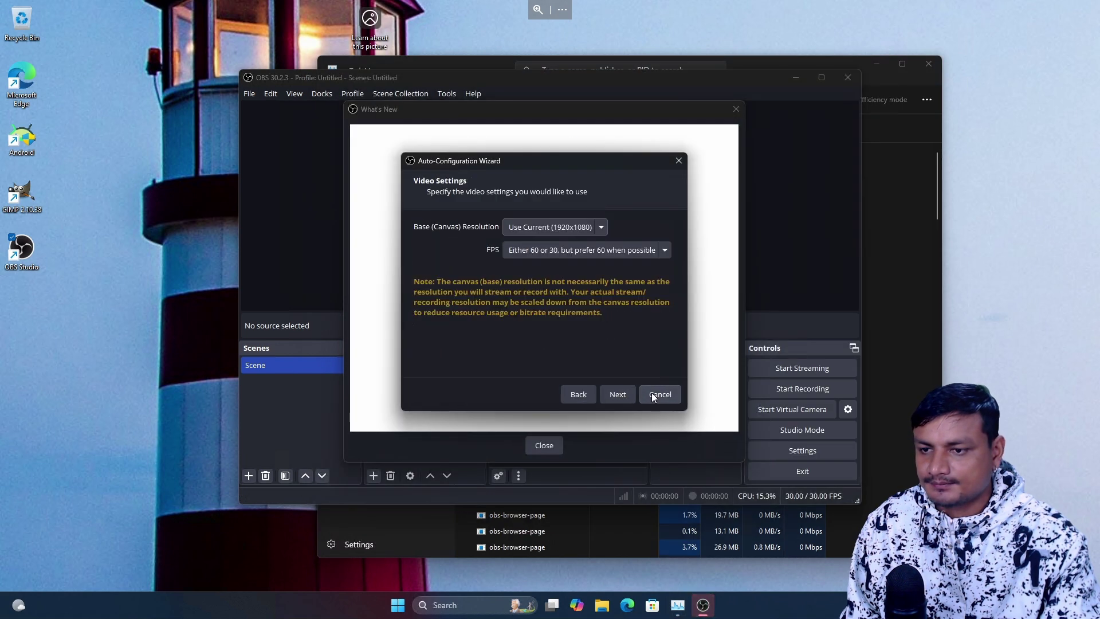
{"action": "left_click", "coordinate": [630, 395]}
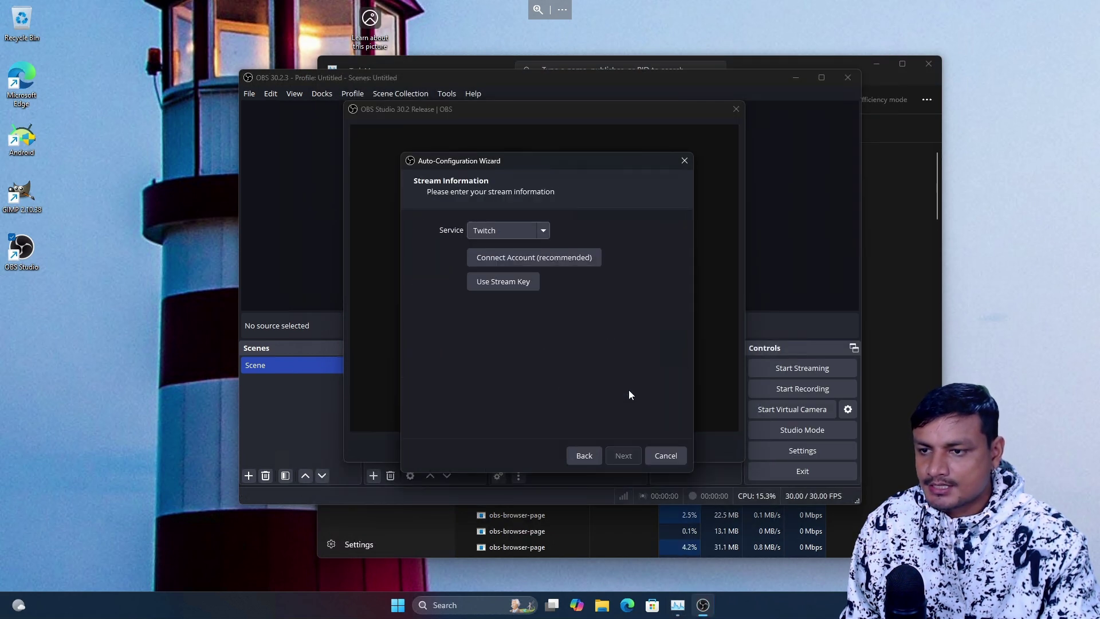
{"action": "left_click", "coordinate": [666, 456]}
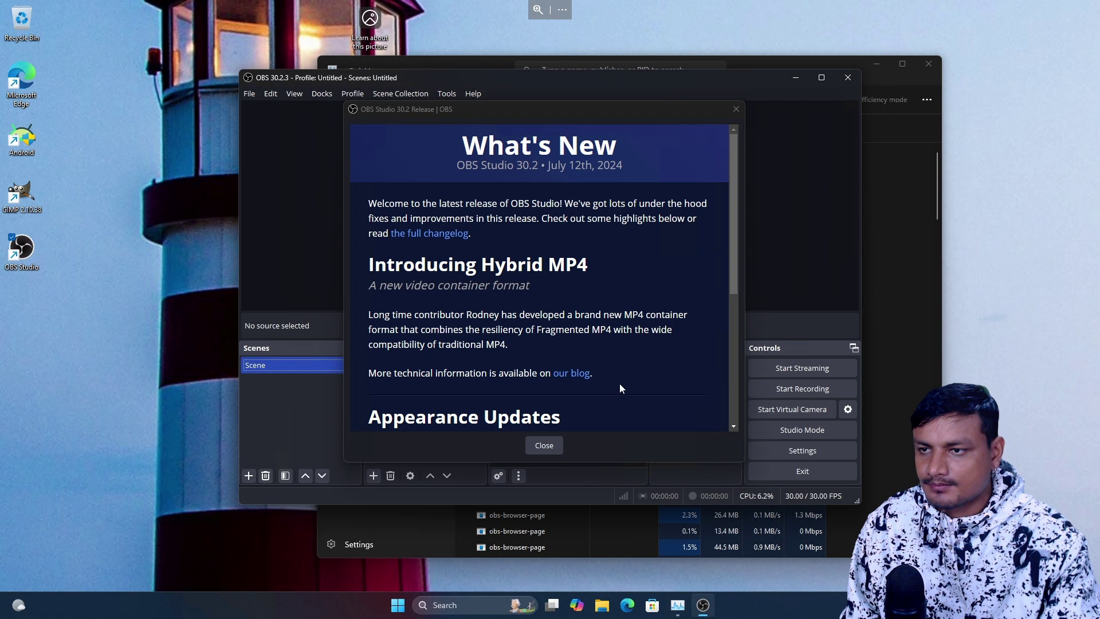
{"action": "left_click", "coordinate": [554, 449]}
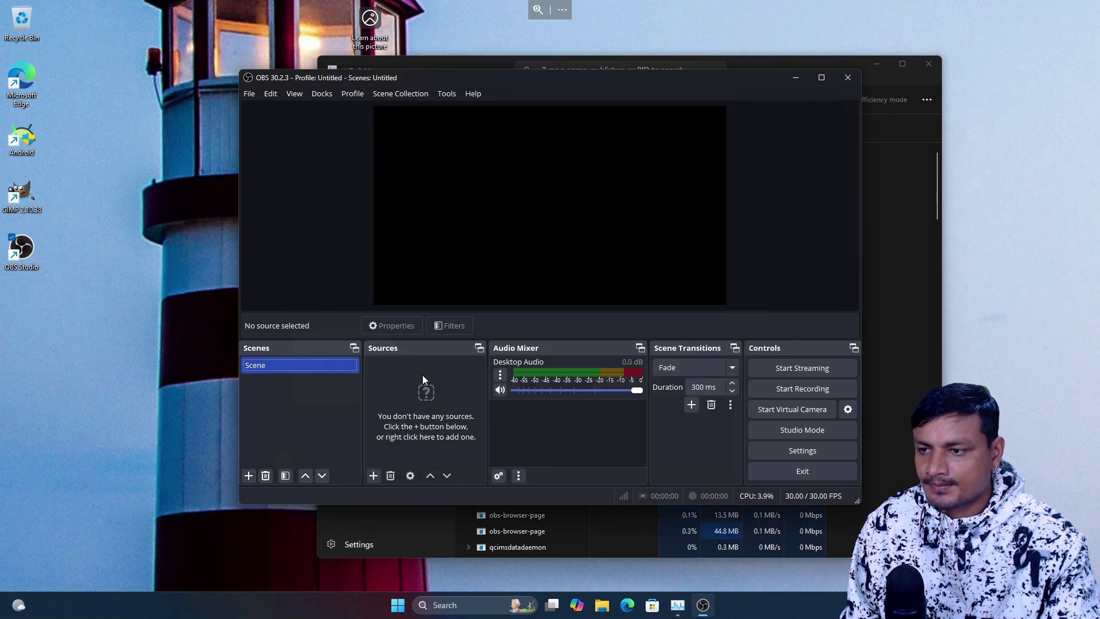
- Add a Display Capture source with the Automatic capture method
{"action": "left_click", "coordinate": [373, 475]}
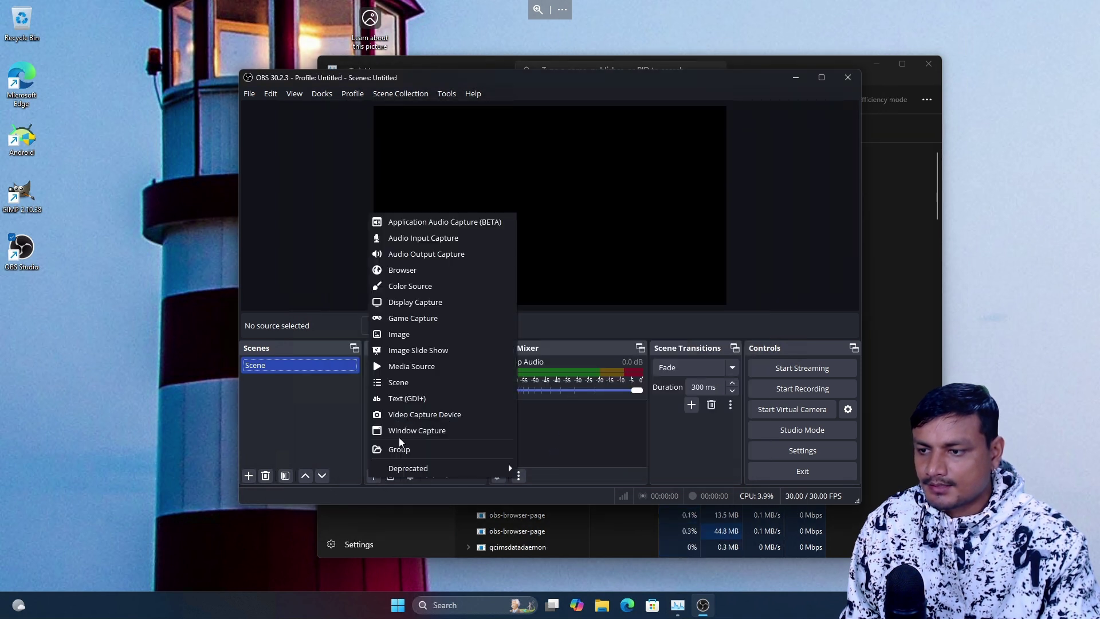
{"action": "left_click", "coordinate": [427, 305]}
{"action": "left_click", "coordinate": [580, 363]}
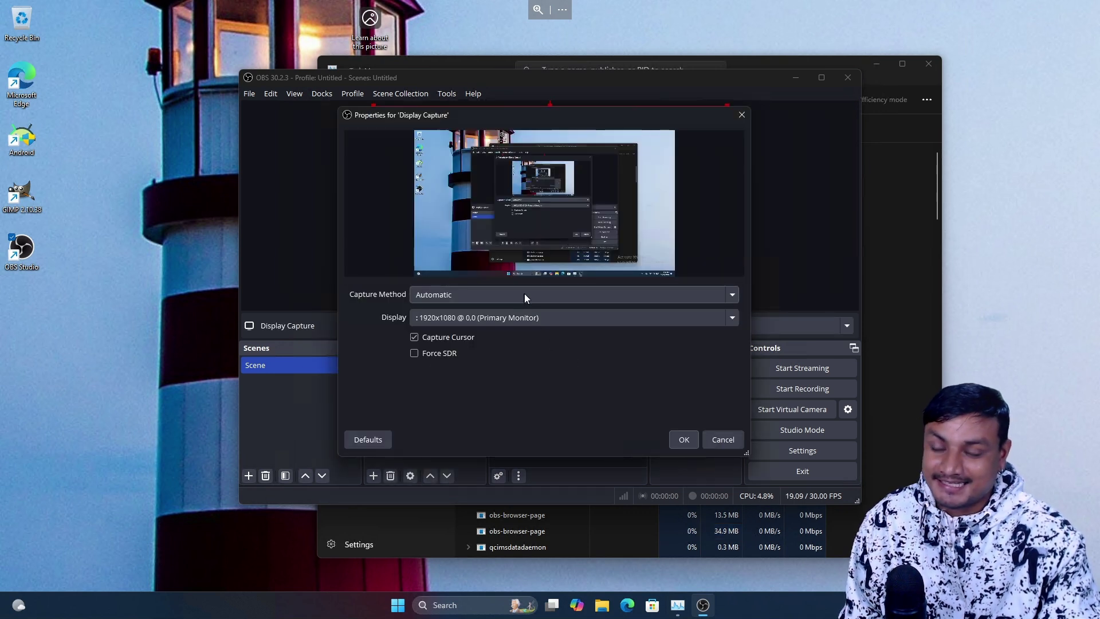
{"action": "left_click", "coordinate": [524, 295]}
{"action": "left_click", "coordinate": [526, 294]}
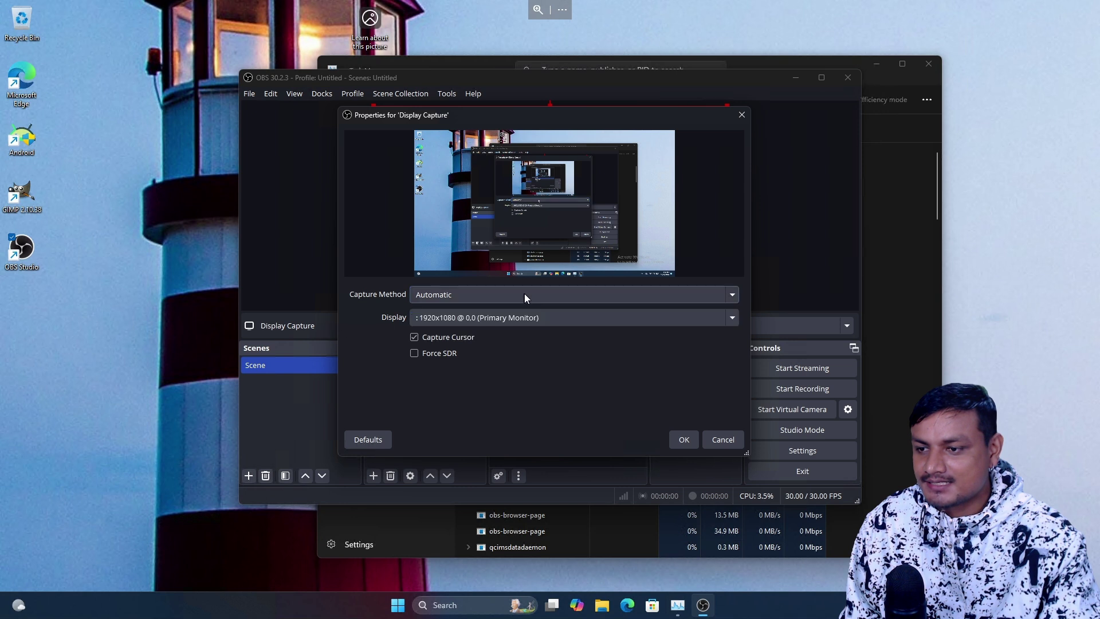
{"action": "left_click", "coordinate": [685, 440]}
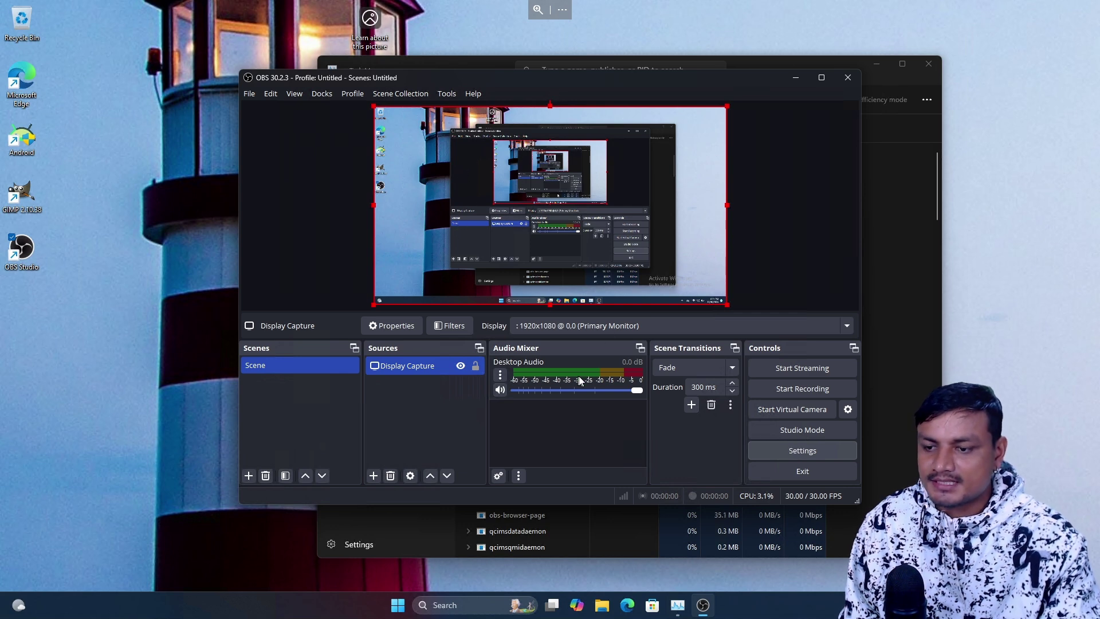
- Open OBS Settings and minimize Task Manager so the General page is visible
{"action": "left_click", "coordinate": [802, 450]}
{"action": "left_click", "coordinate": [678, 605]}
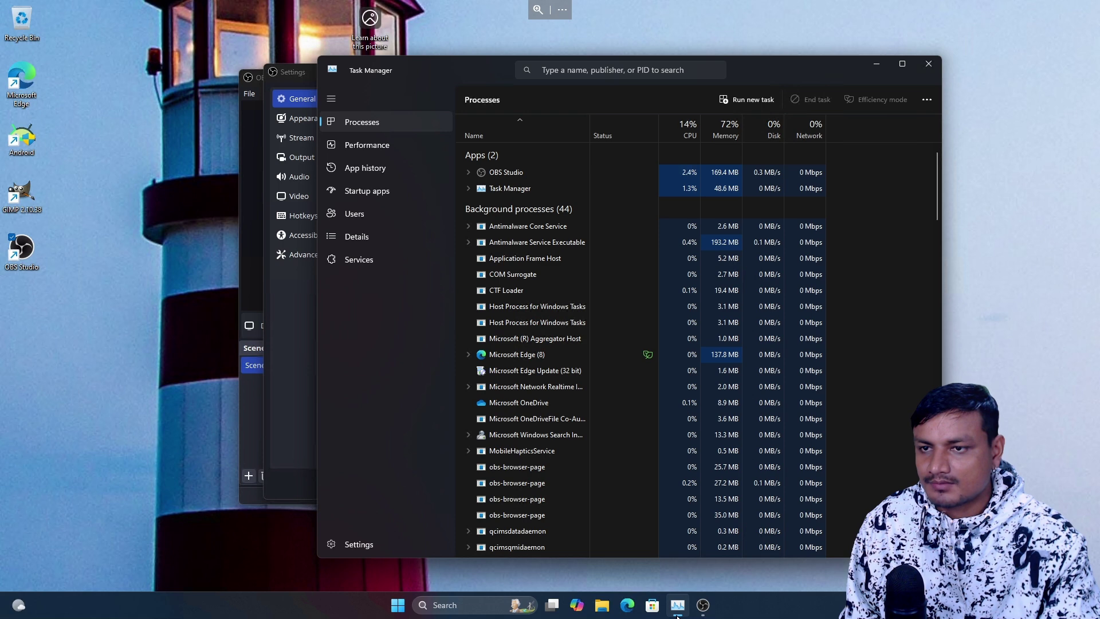
{"action": "left_click", "coordinate": [678, 611]}
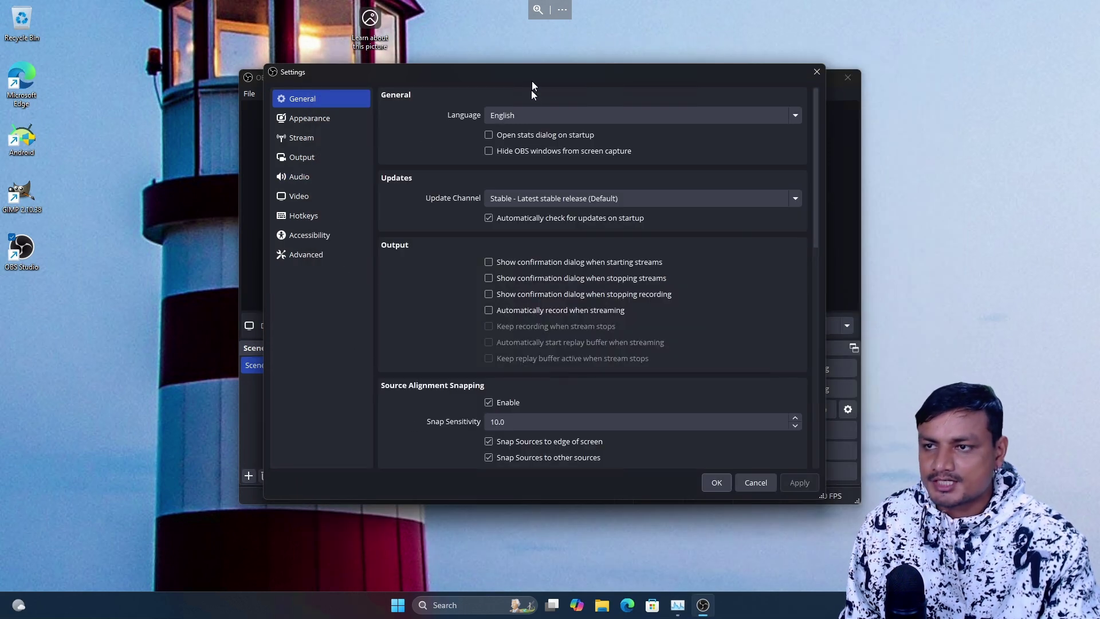
- Review Simple Output settings, keeping Same as stream quality and Matroska format
{"action": "left_click_drag", "start_coordinate": [535, 78], "coordinate": [572, 90]}
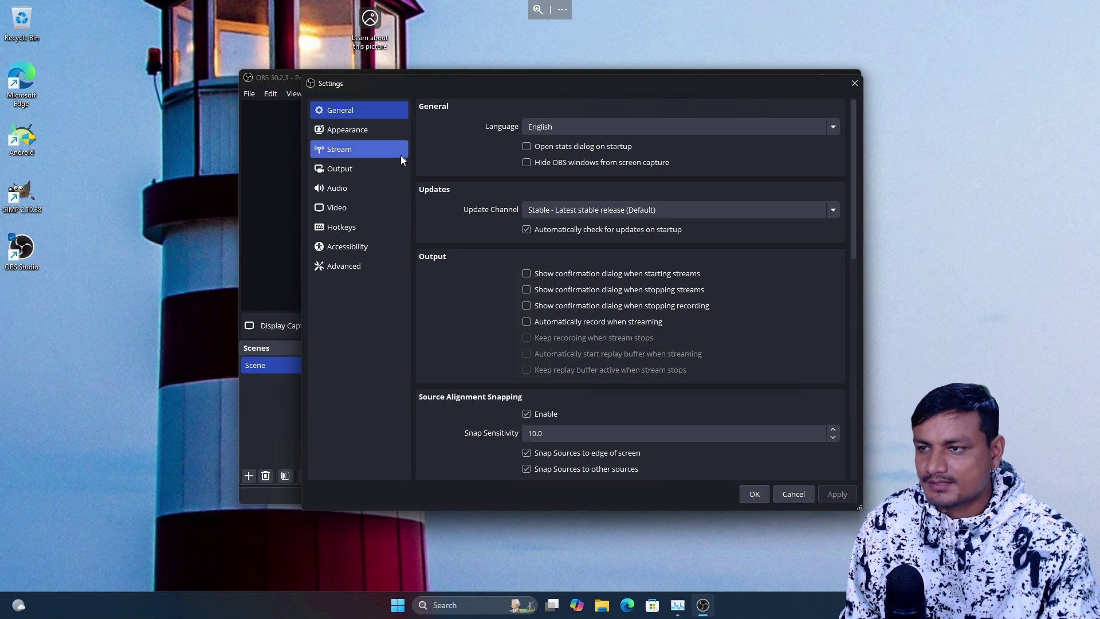
{"action": "left_click", "coordinate": [355, 171]}
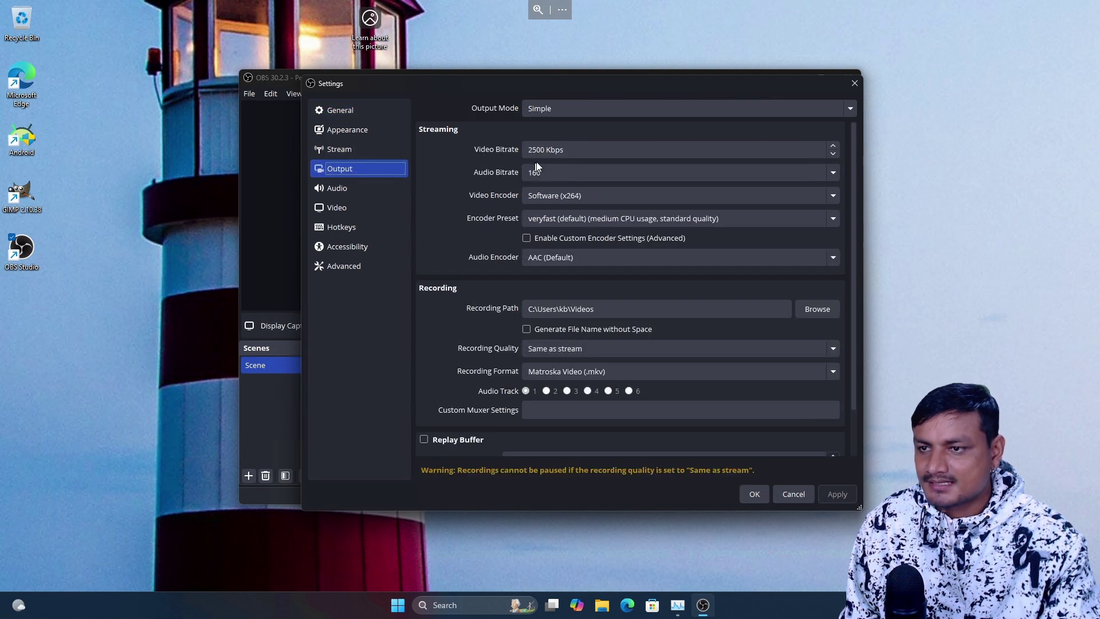
{"action": "left_click", "coordinate": [579, 107]}
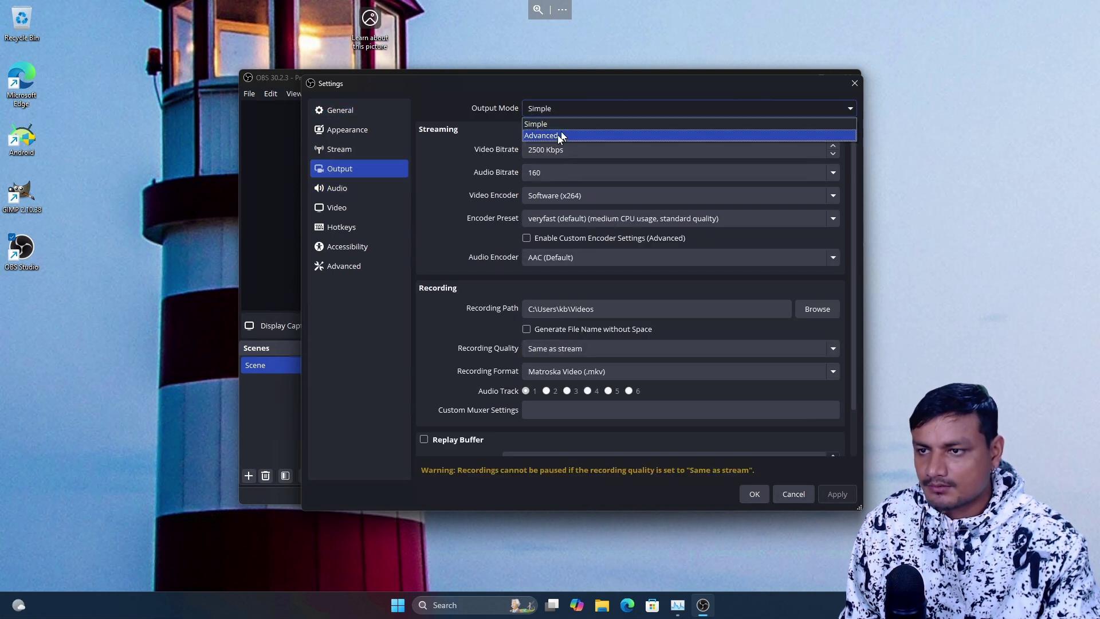
{"action": "left_click", "coordinate": [471, 130]}
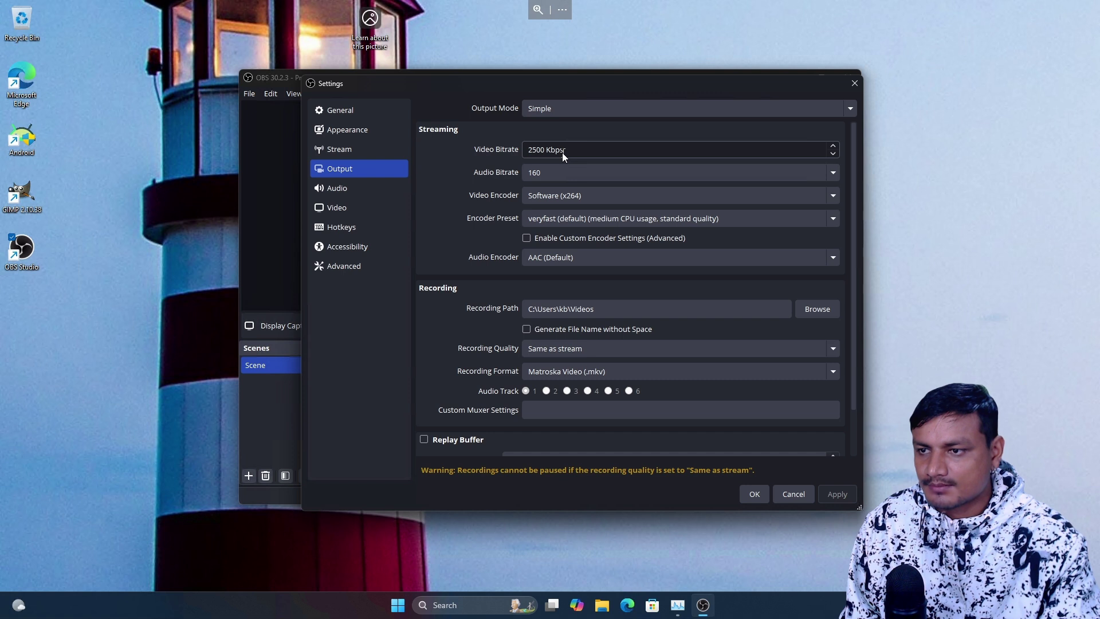
{"action": "left_click", "coordinate": [578, 346]}
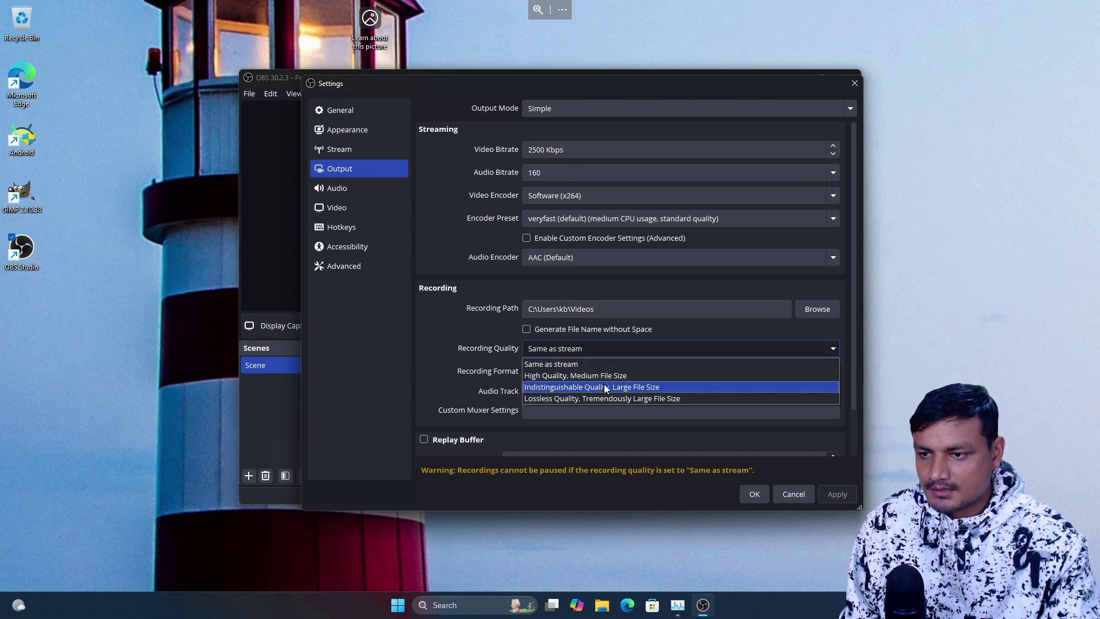
{"action": "left_click", "coordinate": [474, 358]}
{"action": "left_click", "coordinate": [556, 371]}
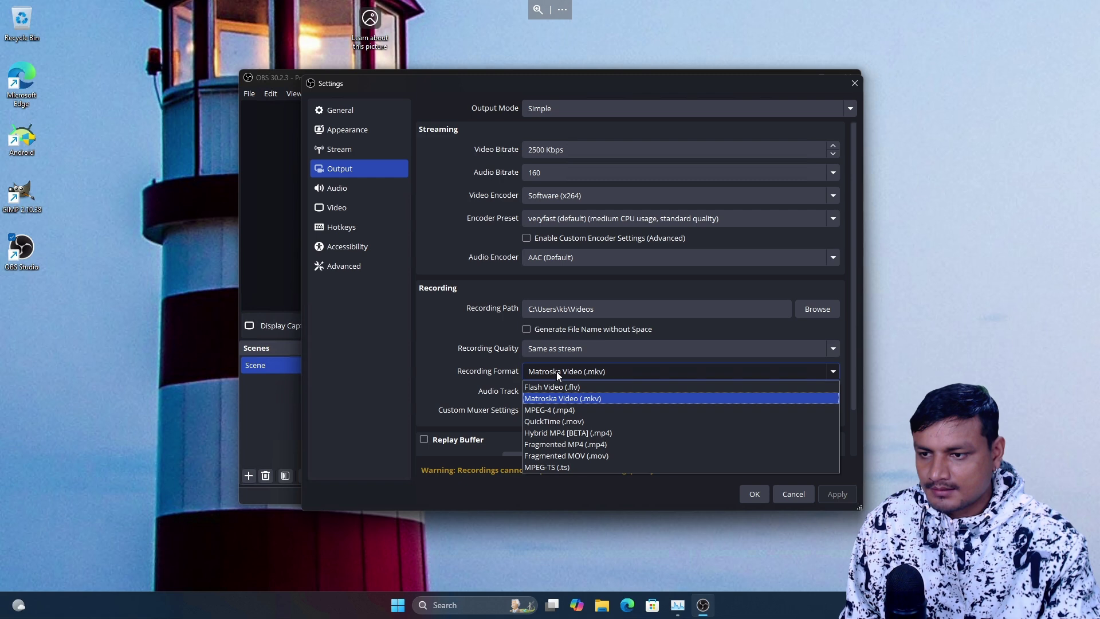
{"action": "left_click", "coordinate": [556, 371]}
- Switch Output Mode to Advanced and set the recording Video Encoder to AOM AV1
{"action": "left_click", "coordinate": [550, 107]}
{"action": "left_click", "coordinate": [552, 135]}
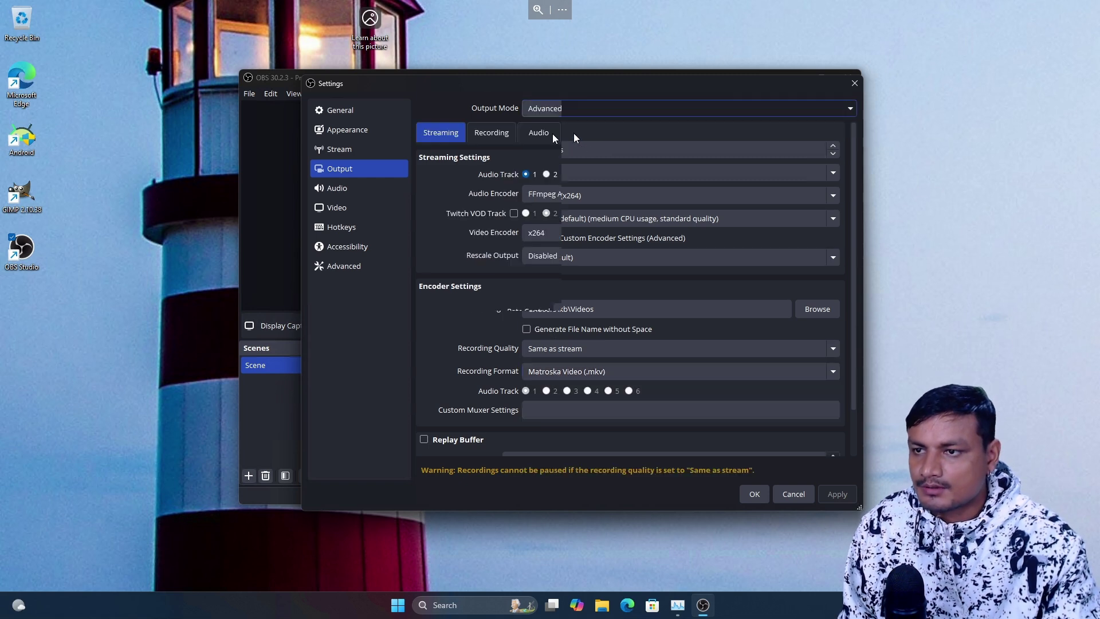
{"action": "left_click", "coordinate": [497, 136]}
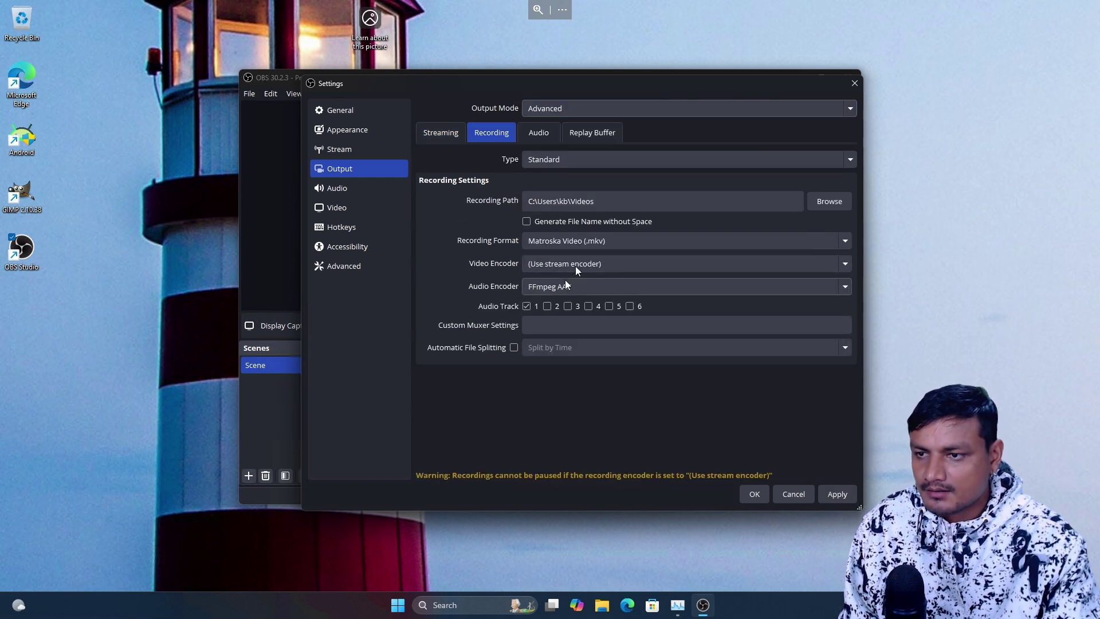
{"action": "left_click", "coordinate": [603, 270]}
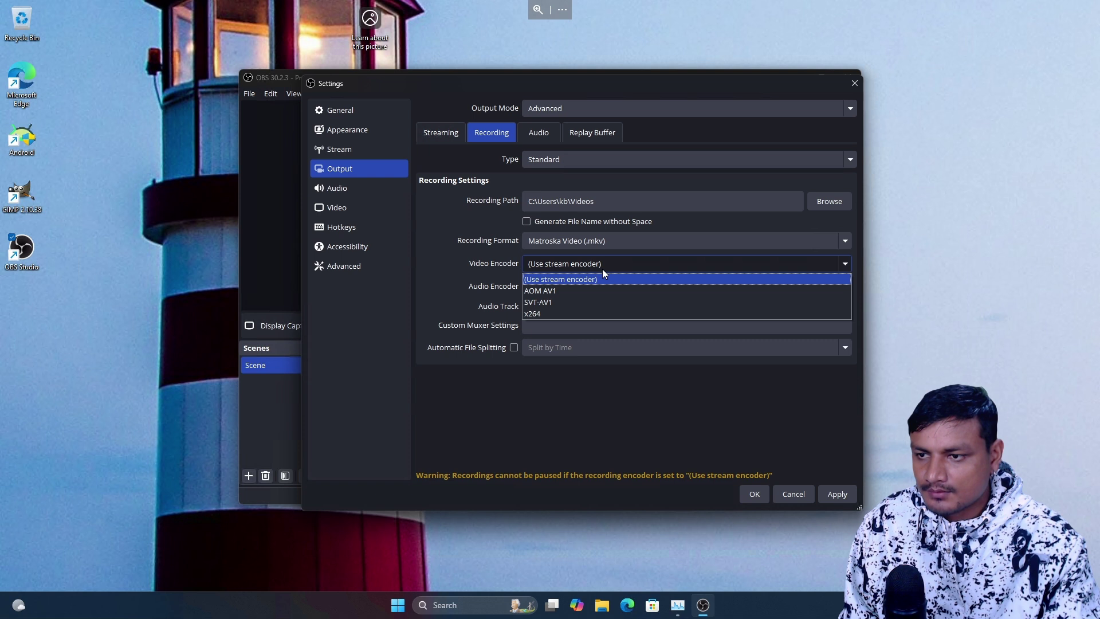
{"action": "left_click", "coordinate": [586, 291]}
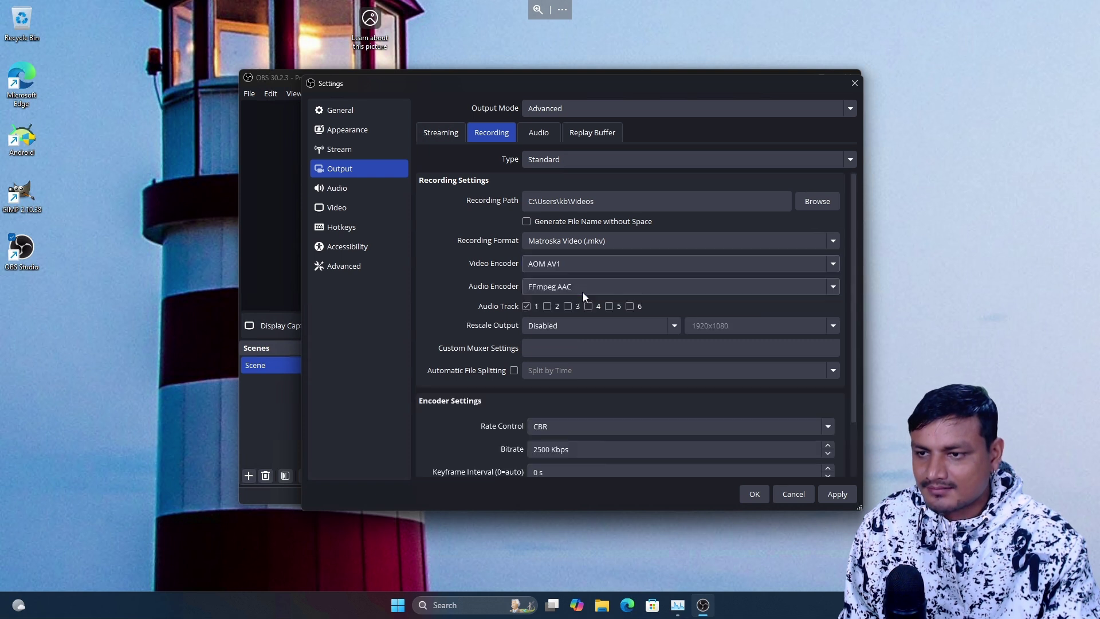
{"action": "left_click", "coordinate": [569, 270]}
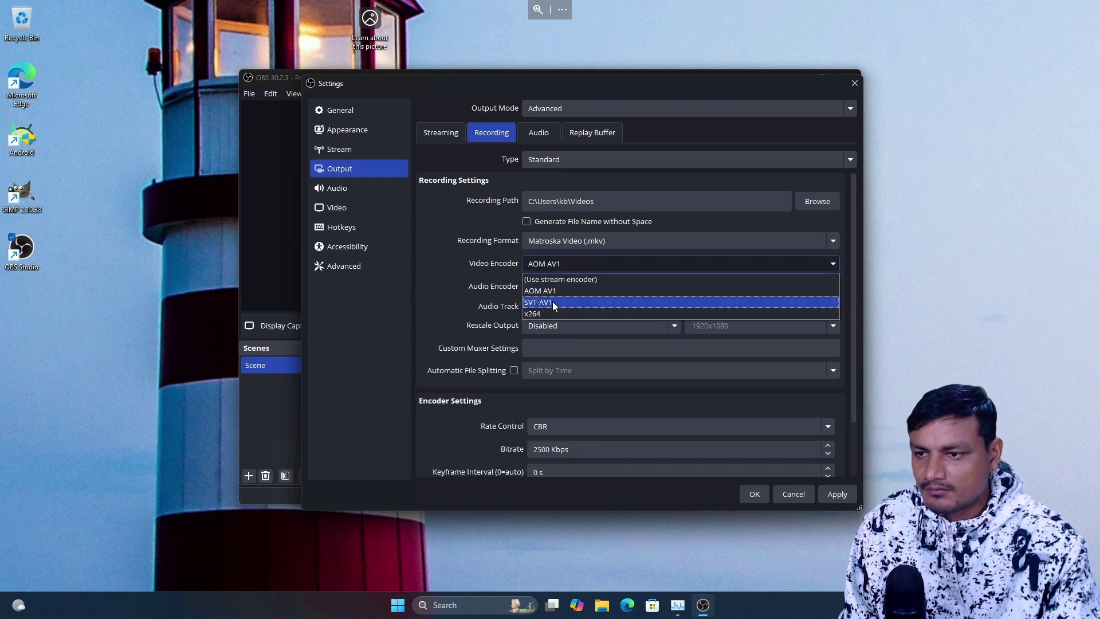
{"action": "left_click", "coordinate": [560, 265]}
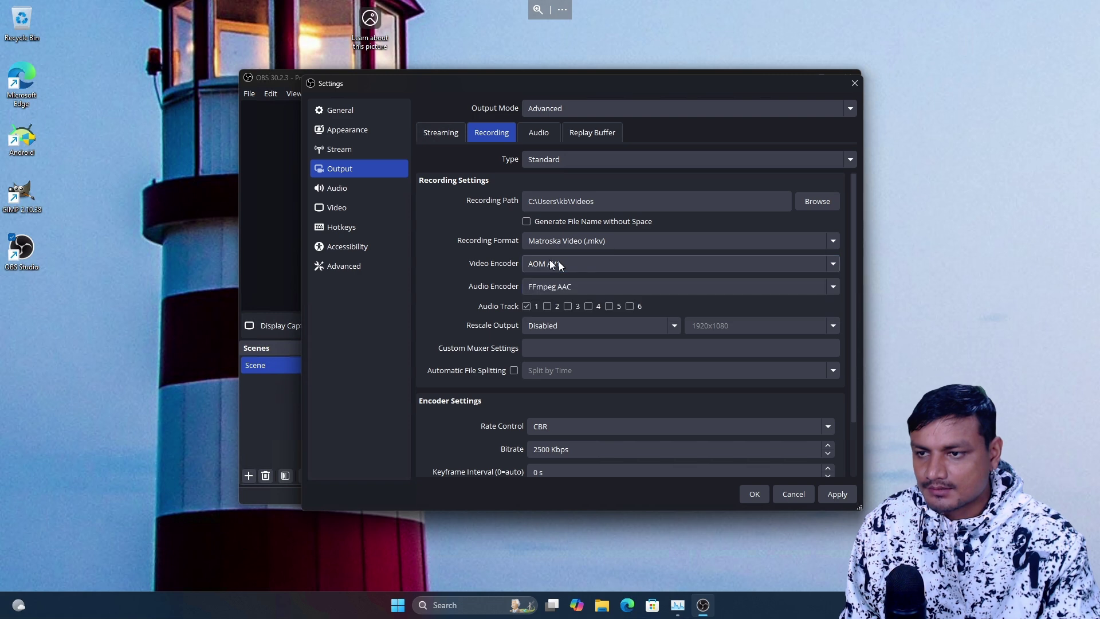
- Save the settings, start the AV1 recording, and open Task Manager to watch OBS's CPU usage
{"action": "left_click", "coordinate": [754, 496]}
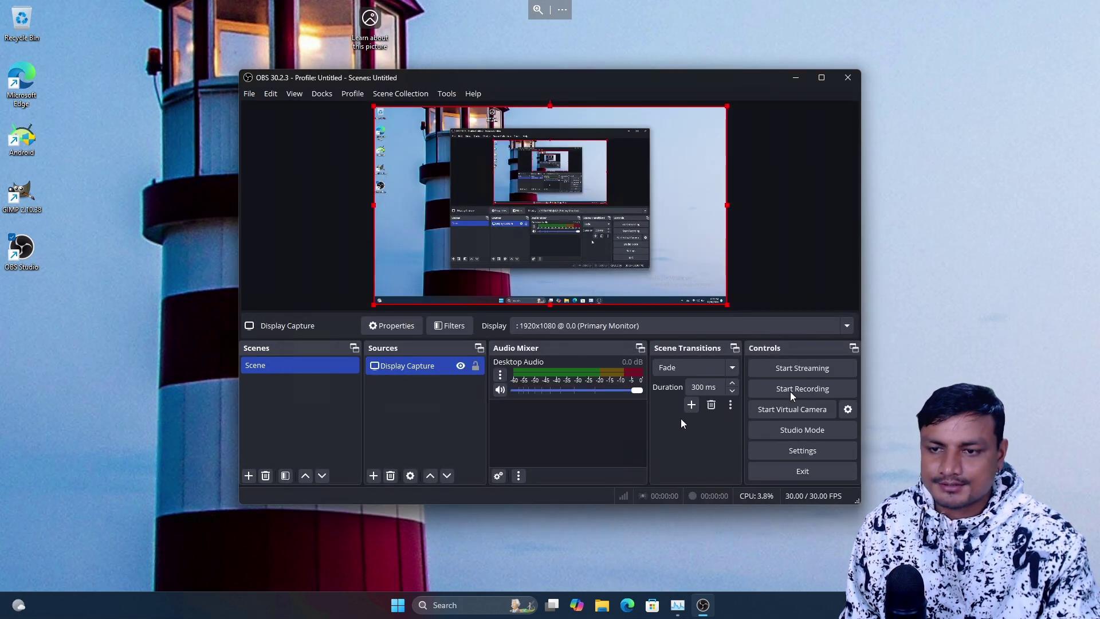
{"action": "left_click", "coordinate": [786, 397]}
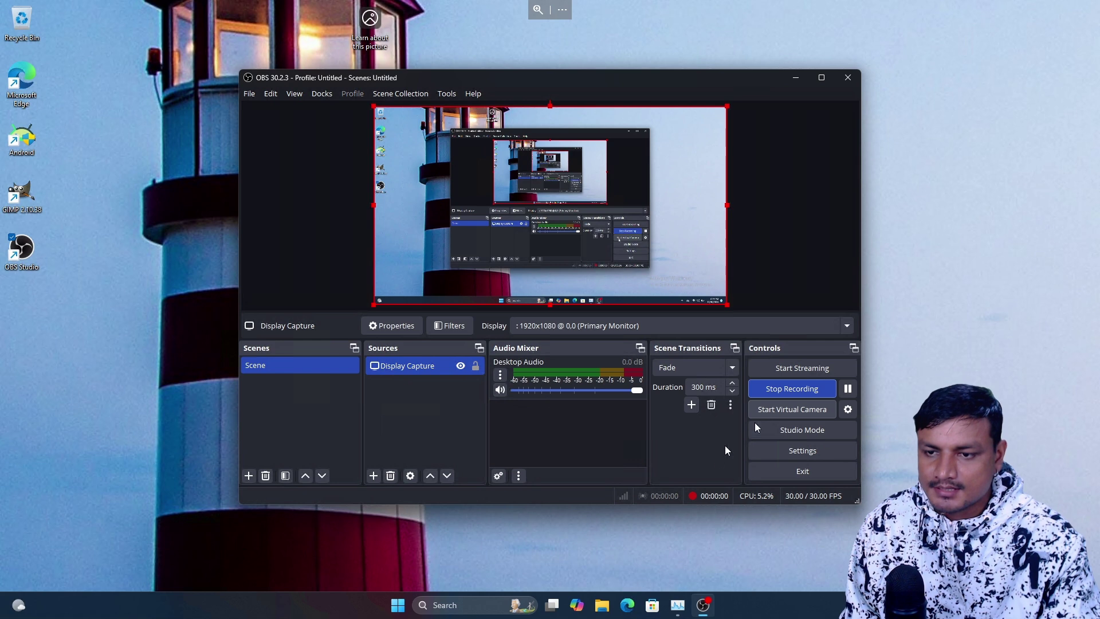
{"action": "right_click", "coordinate": [752, 608]}
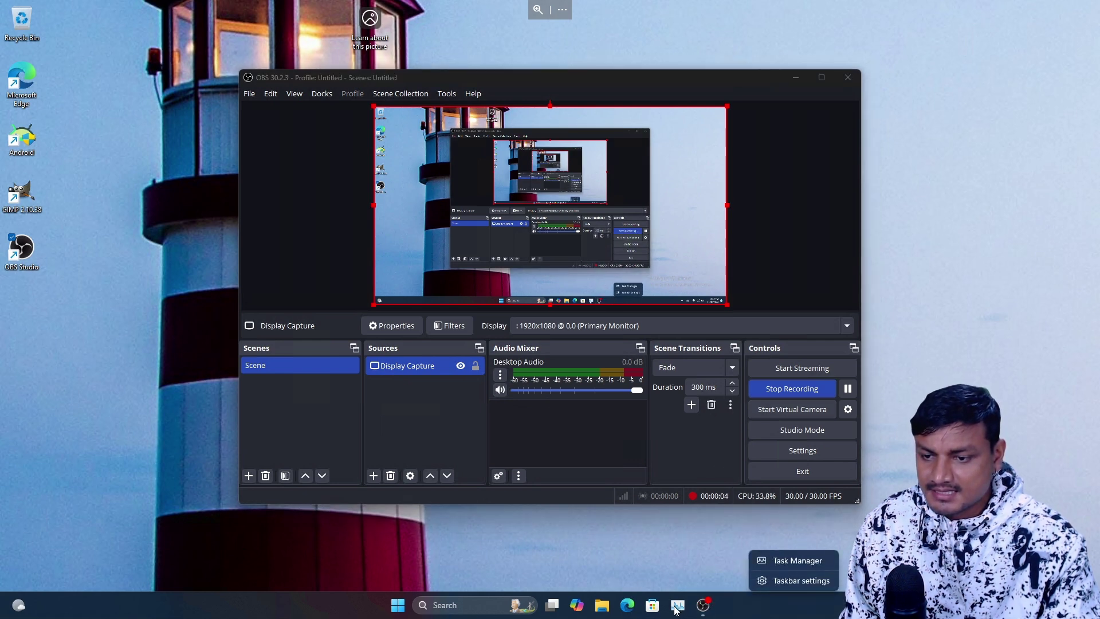
{"action": "left_click", "coordinate": [677, 609]}
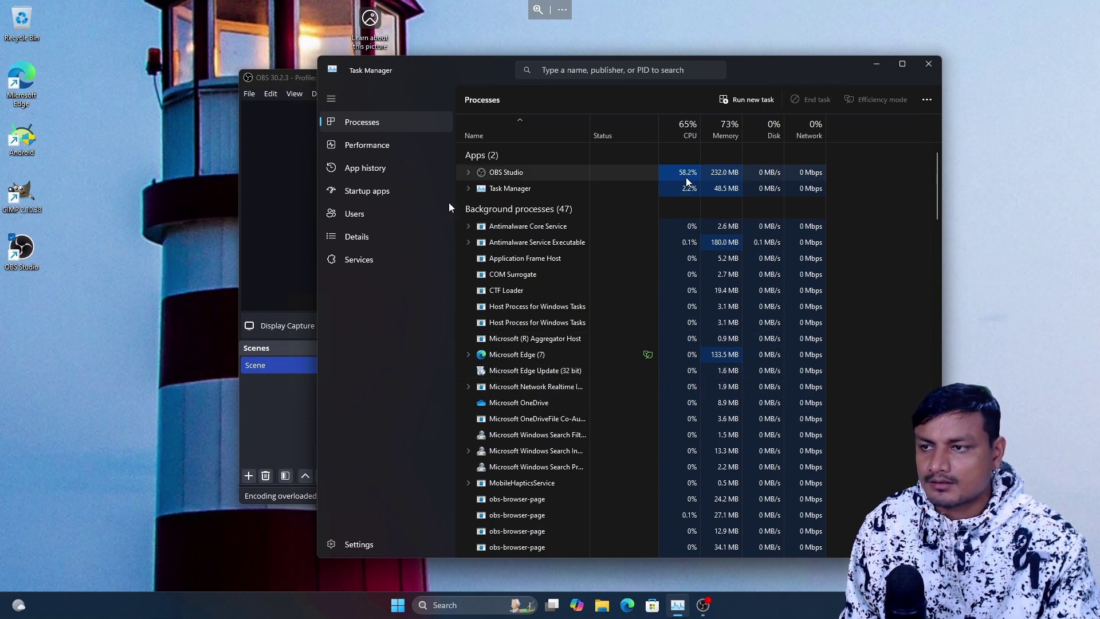
- Check the CPU graph on Task Manager's Performance page, then stop the OBS recording
{"action": "left_click", "coordinate": [393, 146]}
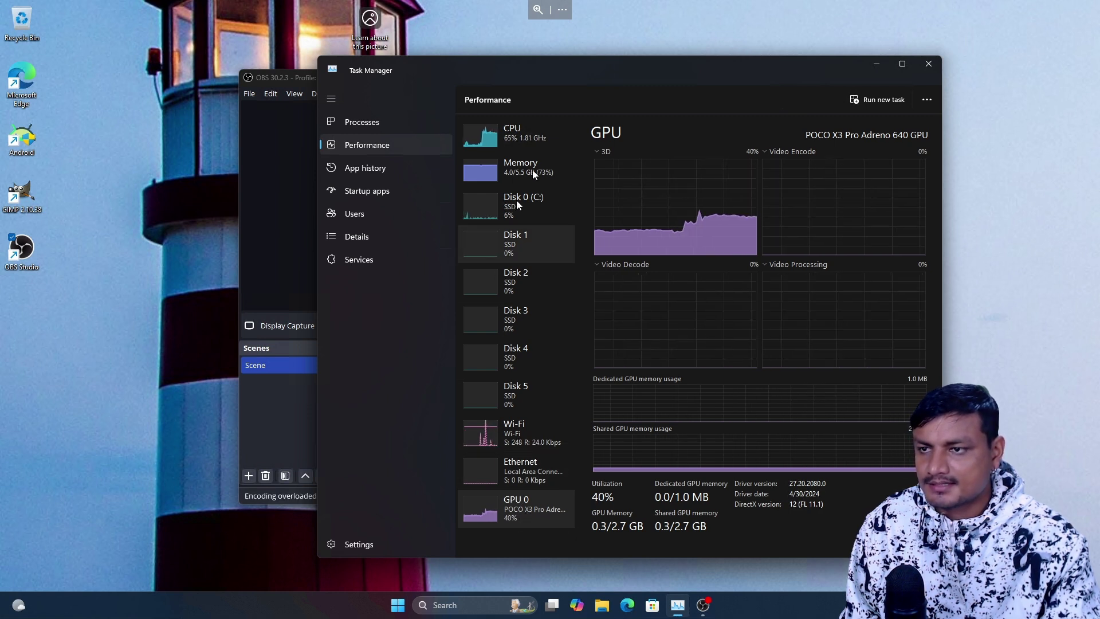
{"action": "left_click", "coordinate": [516, 143]}
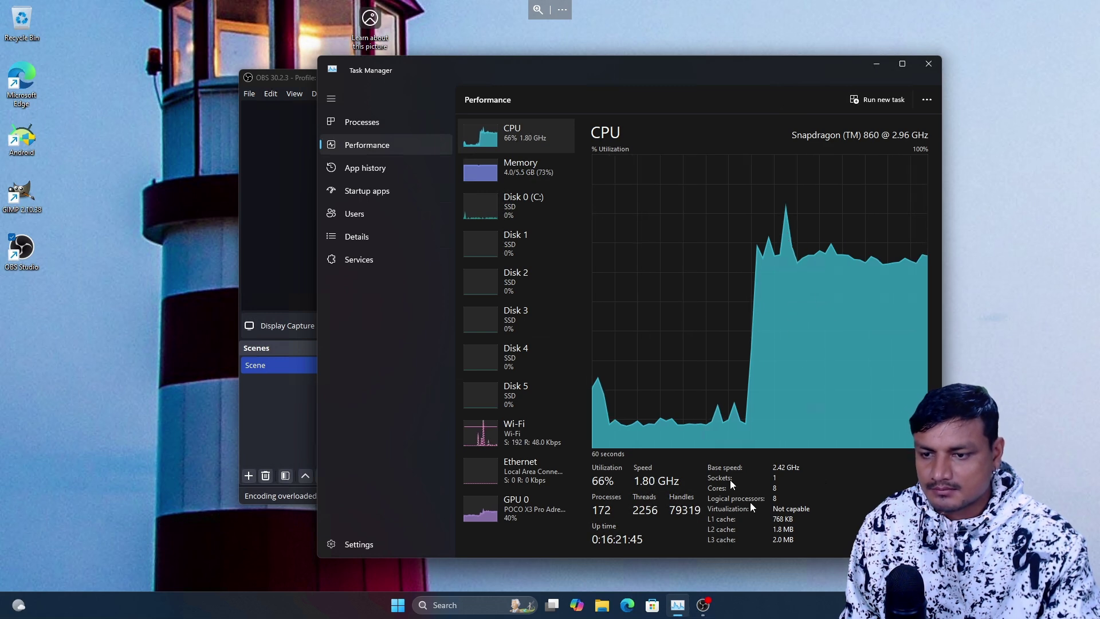
{"action": "left_click", "coordinate": [703, 606]}
{"action": "left_click", "coordinate": [792, 389]}
- Play the new .mkv recording from Videos once in Media Player, then close the player
{"action": "key", "text": "super+e"}
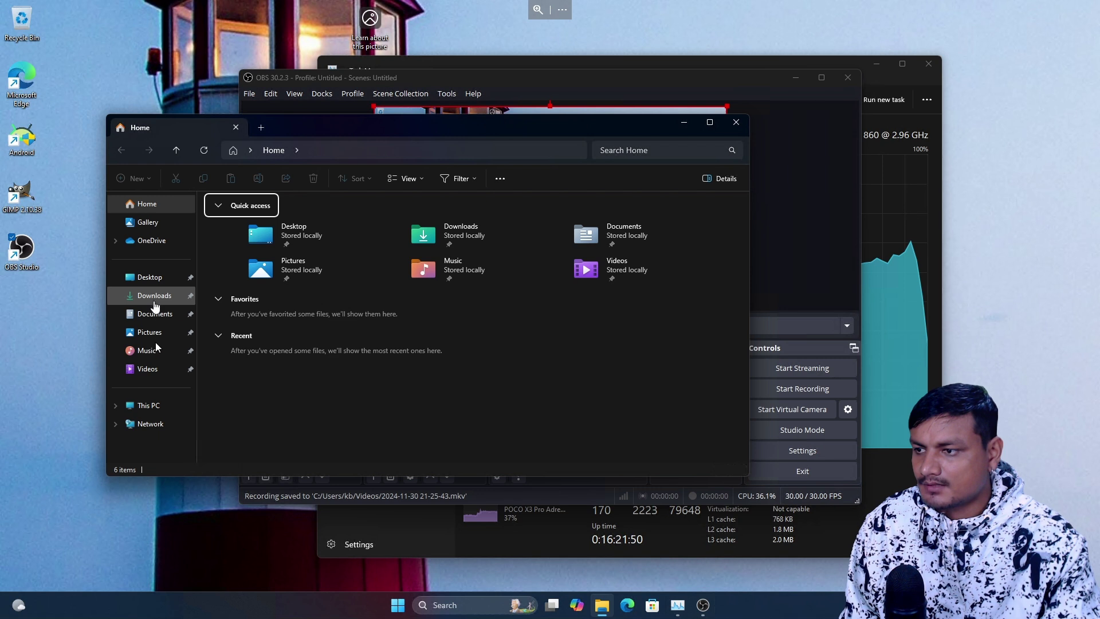
{"action": "left_click", "coordinate": [147, 369]}
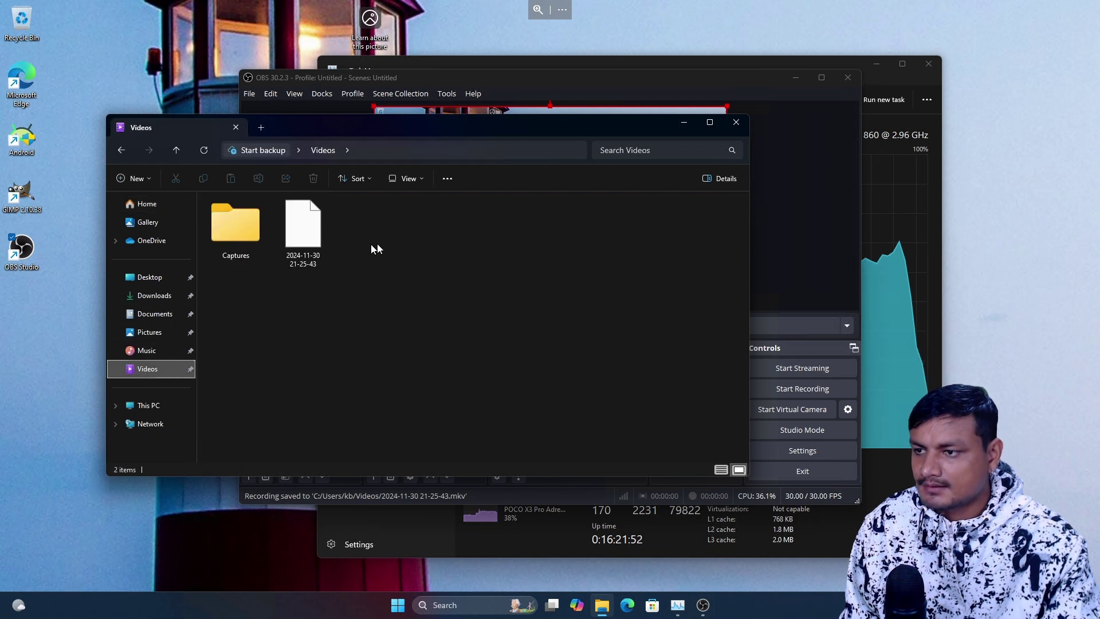
{"action": "left_click", "coordinate": [304, 256]}
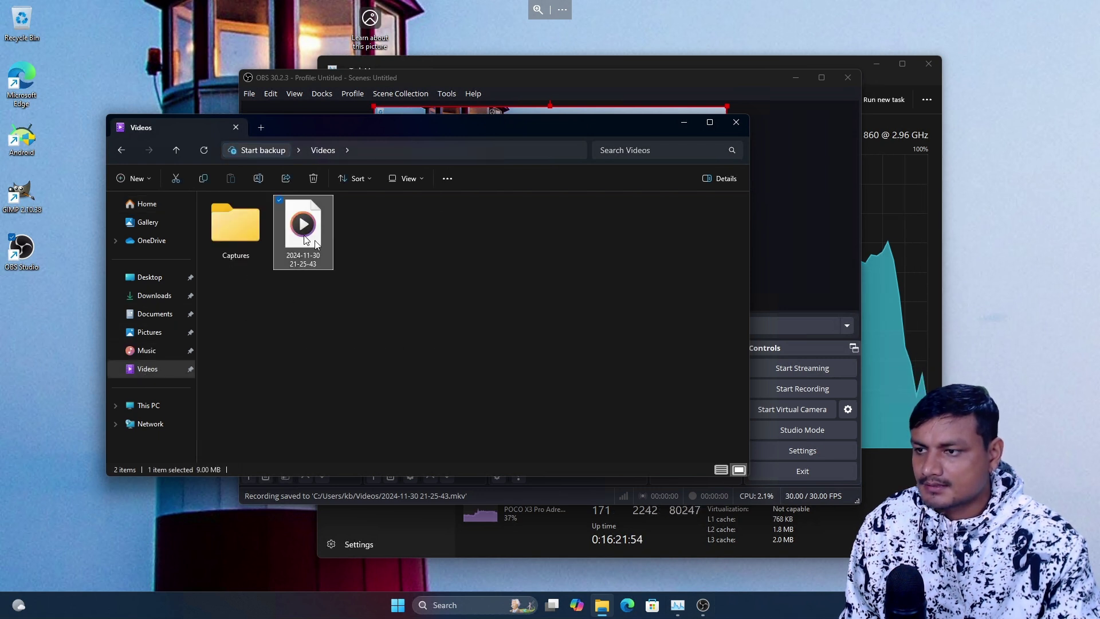
{"action": "key", "text": "Return"}
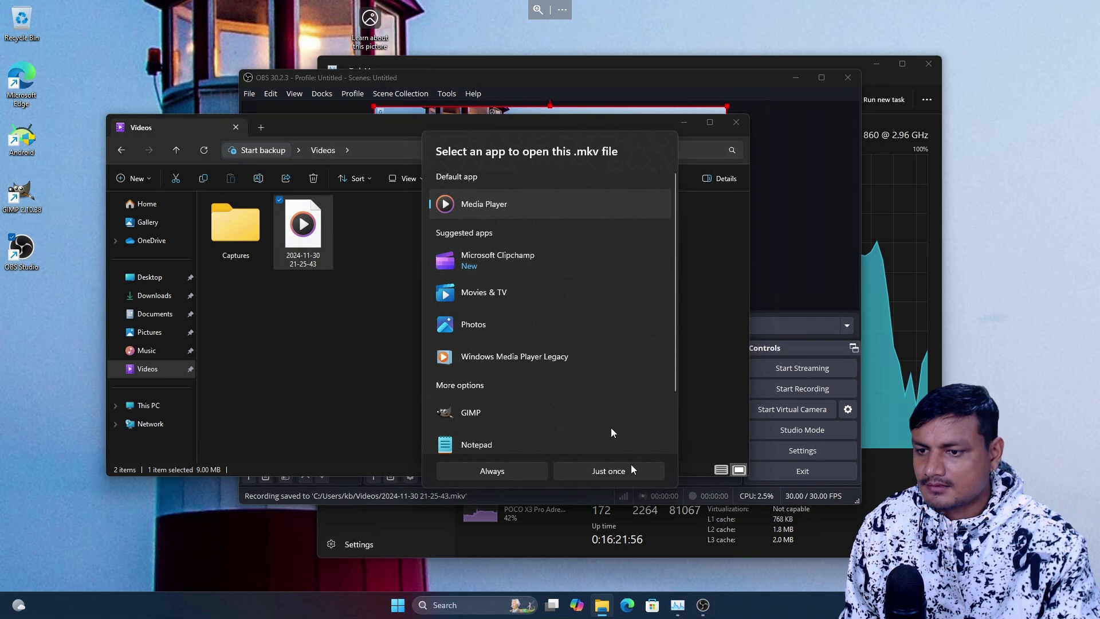
{"action": "left_click", "coordinate": [633, 472]}
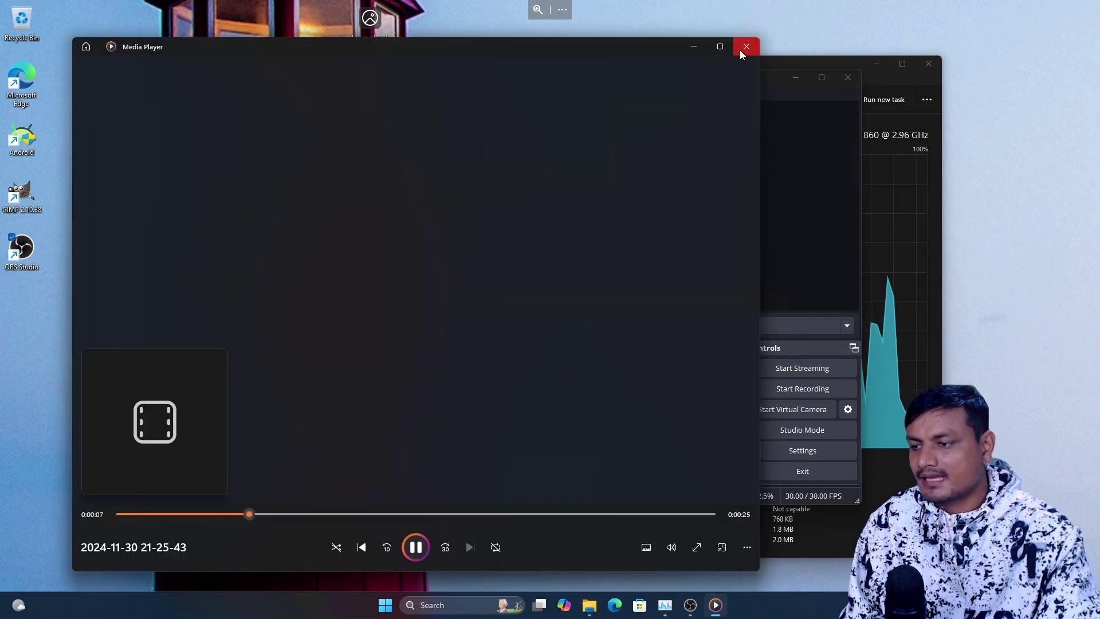
{"action": "left_click", "coordinate": [746, 47]}
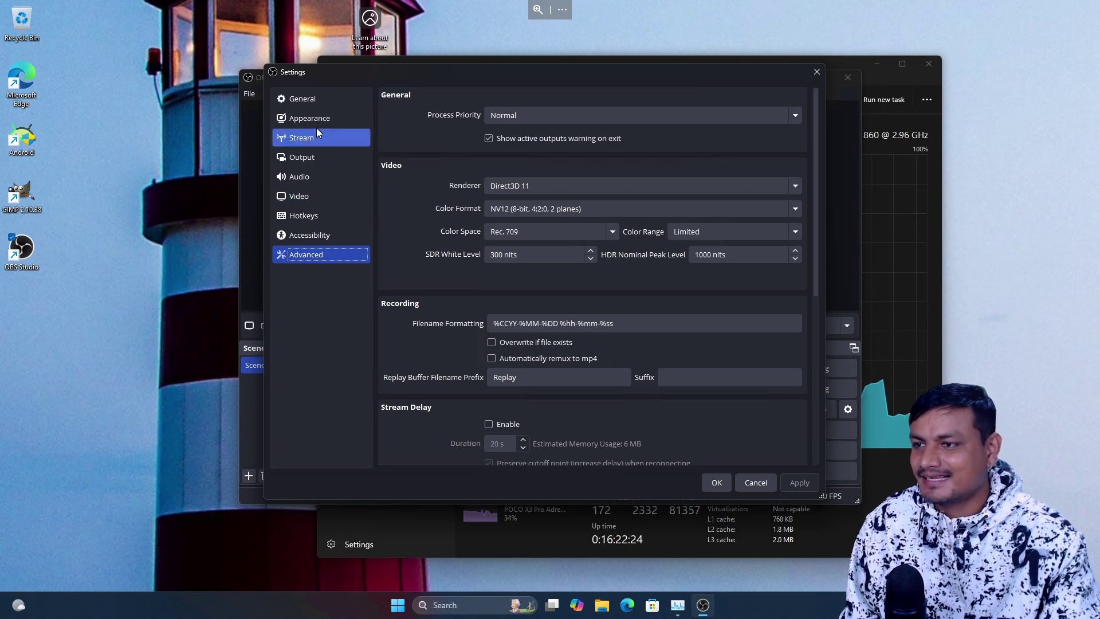
- Close OBS Studio and Task Manager, then end the Remote Desktop session
{"action": "left_click", "coordinate": [312, 158]}
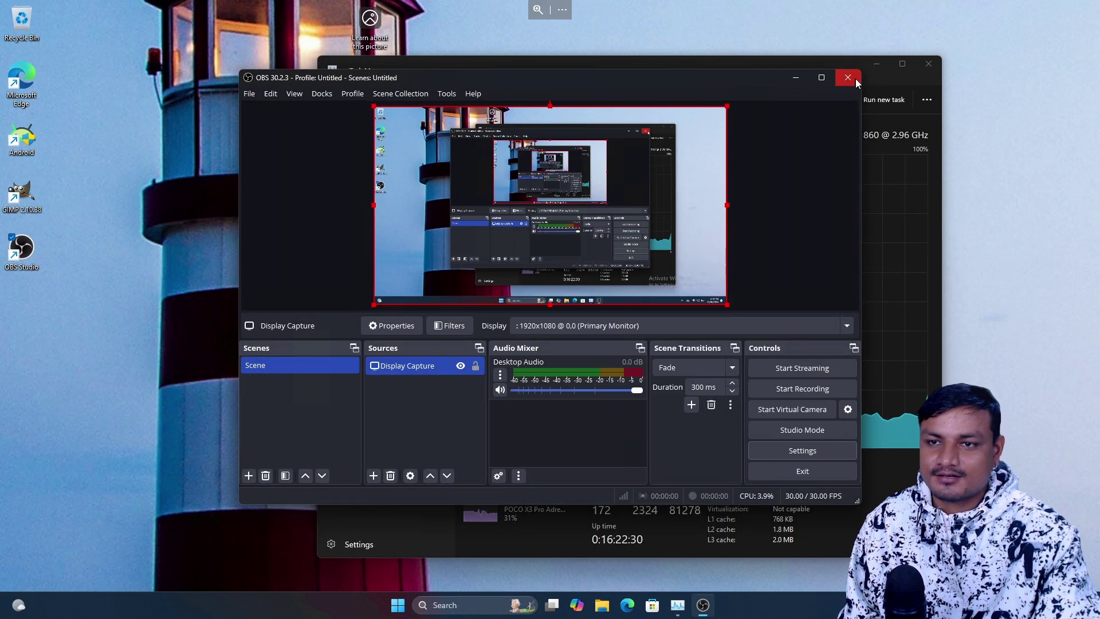
{"action": "left_click", "coordinate": [854, 78]}
{"action": "left_click", "coordinate": [937, 67]}
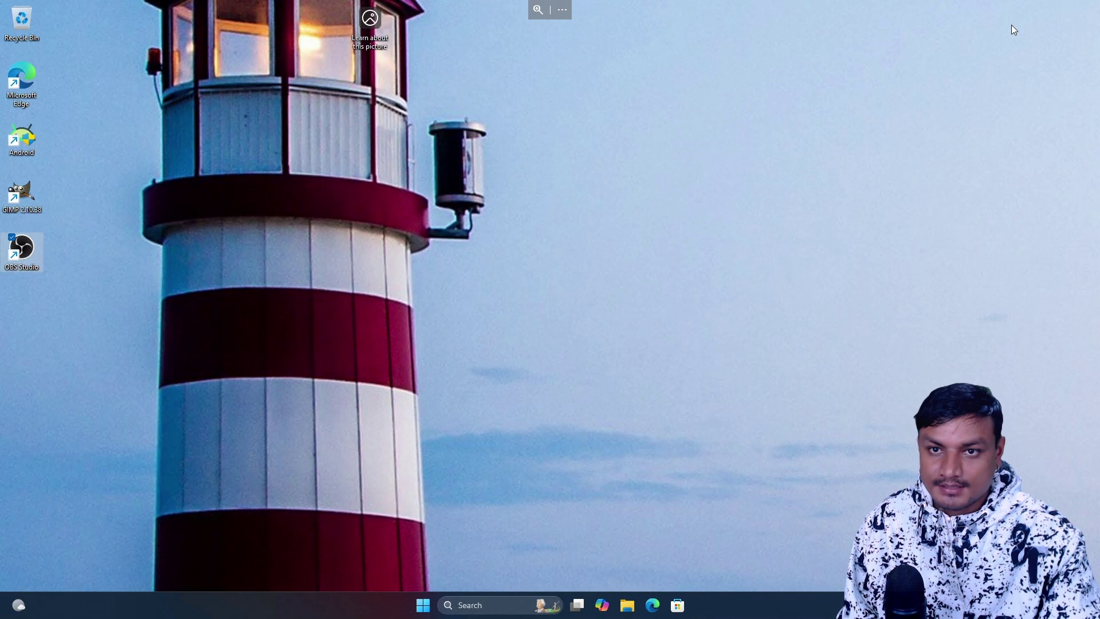
{"action": "mouse_move", "coordinate": [1012, 2]}
{"action": "left_click", "coordinate": [1087, 9]}
- Confirm the disconnect, close the Remote Desktop client, and open the Renegade wiki's Devices page
{"action": "left_click", "coordinate": [494, 342]}
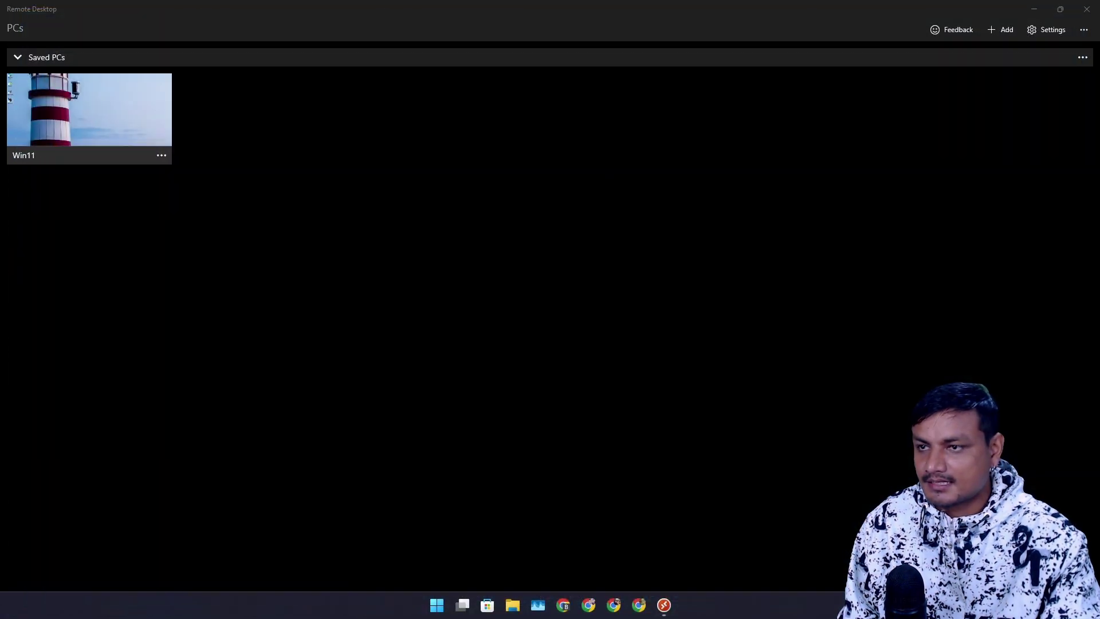
{"action": "left_click", "coordinate": [1087, 9]}
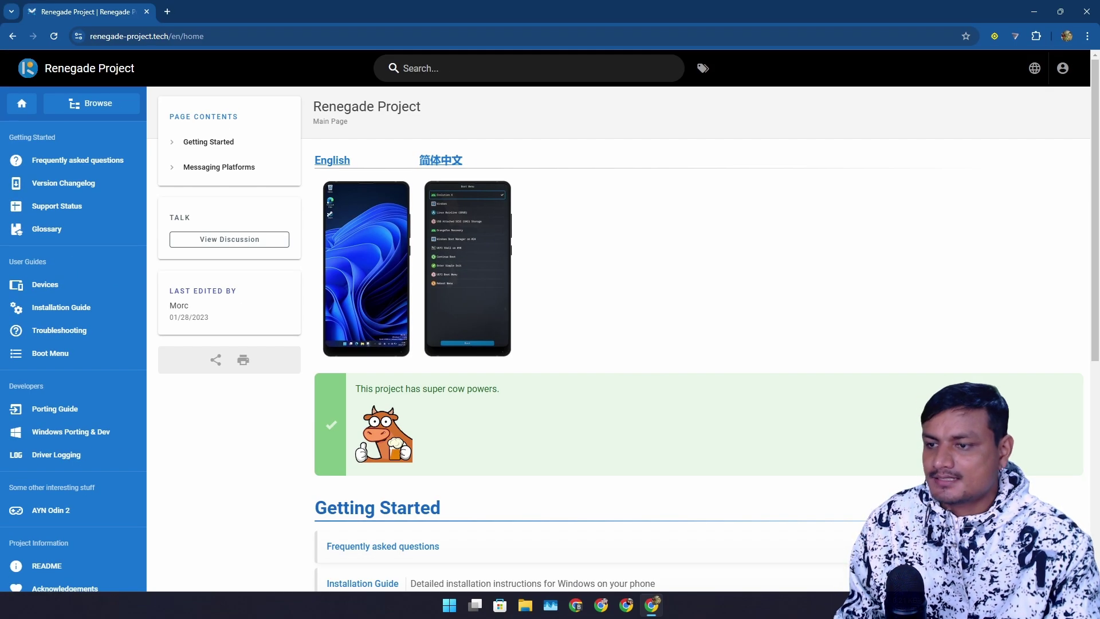
{"action": "scroll", "coordinate": [573, 277], "scroll_direction": "down", "scroll_amount": 6}
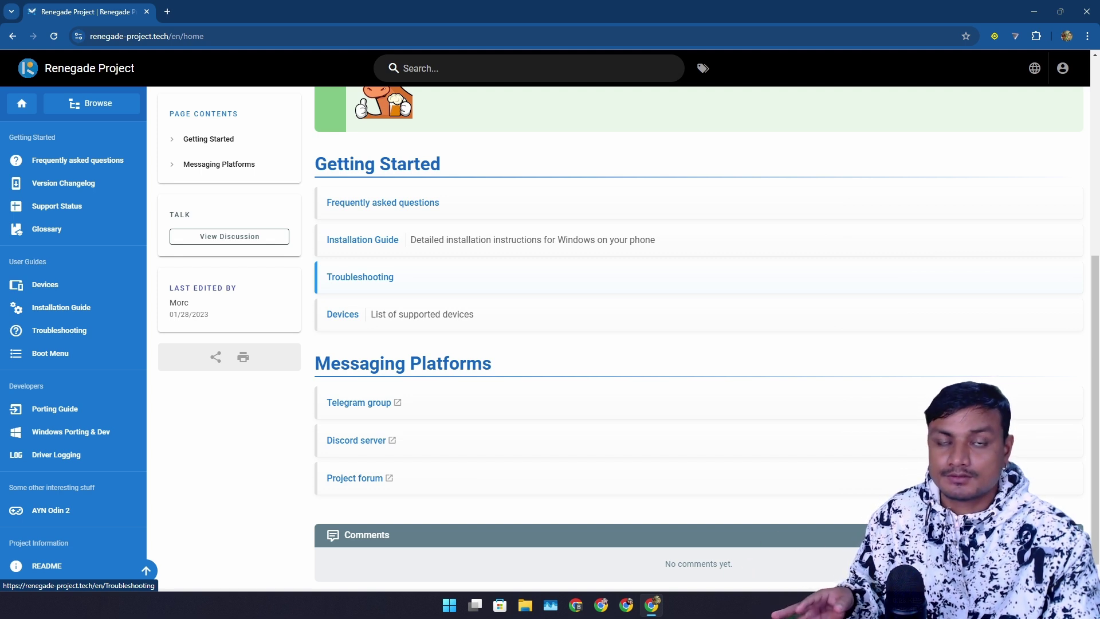
{"action": "scroll", "coordinate": [573, 277], "scroll_direction": "up", "scroll_amount": 3}
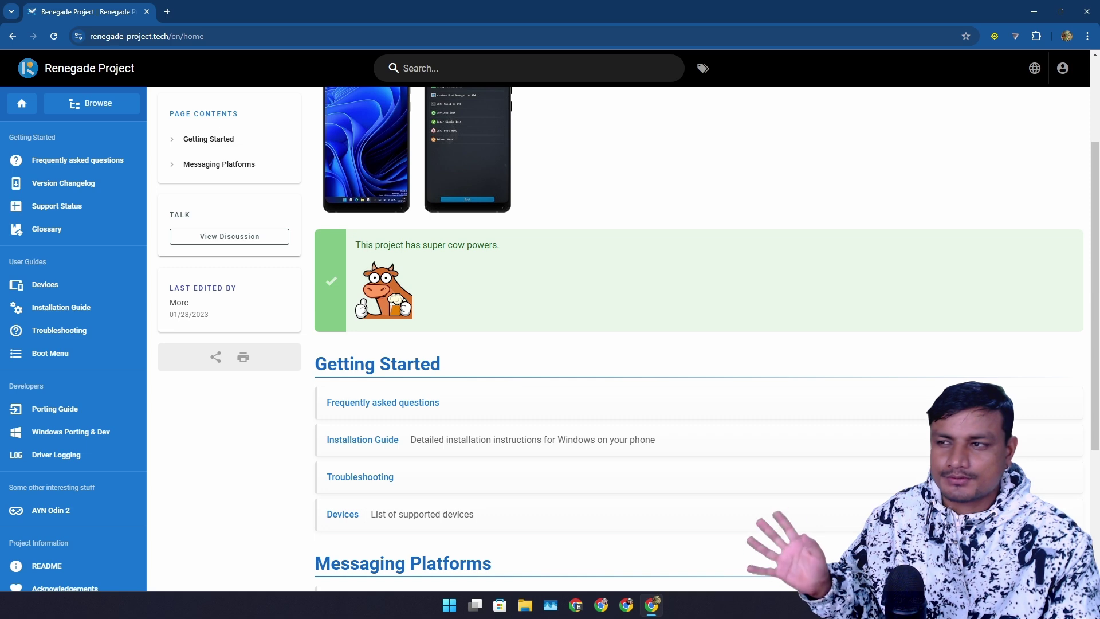
{"action": "scroll", "coordinate": [574, 277], "scroll_direction": "up", "scroll_amount": 3}
{"action": "scroll", "coordinate": [573, 276], "scroll_direction": "down", "scroll_amount": 6}
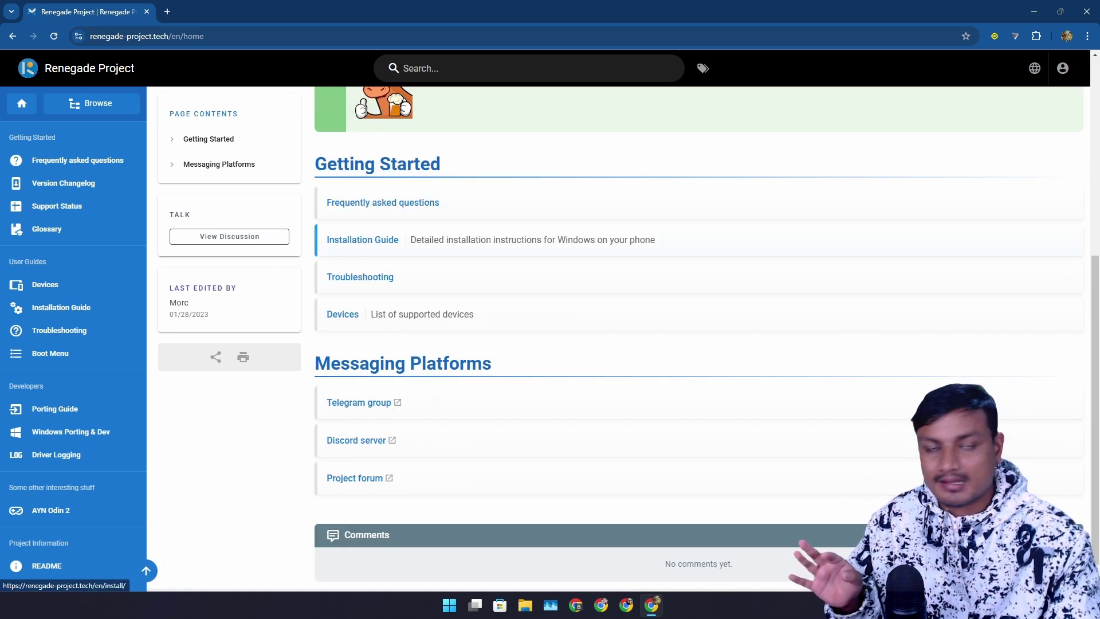
{"action": "scroll", "coordinate": [573, 277], "scroll_direction": "up", "scroll_amount": 5}
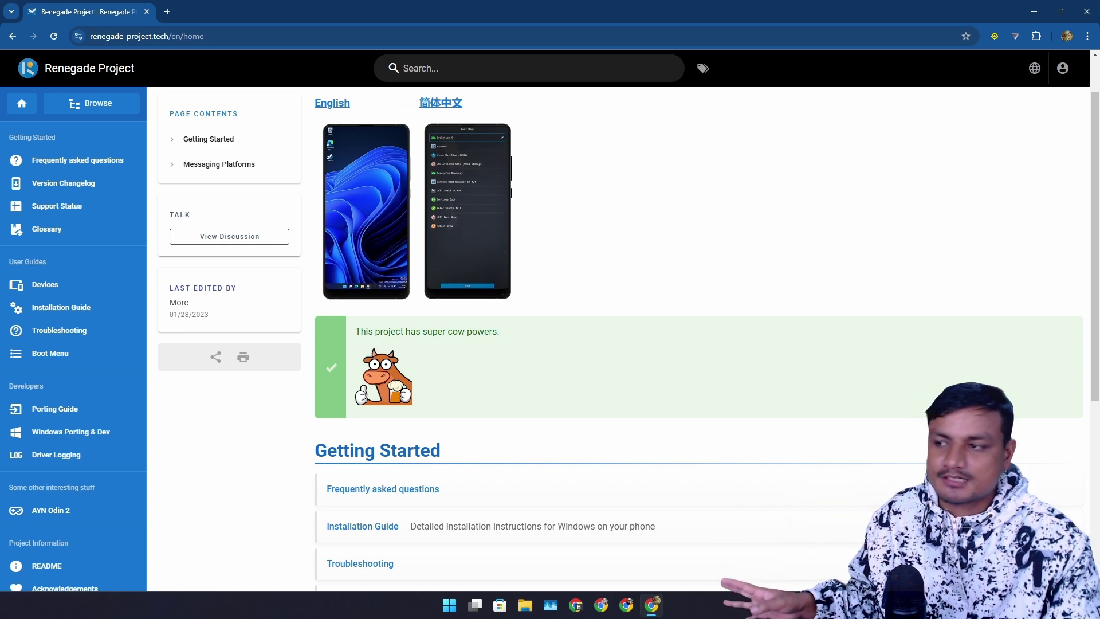
{"action": "scroll", "coordinate": [367, 248], "scroll_direction": "down", "scroll_amount": 5}
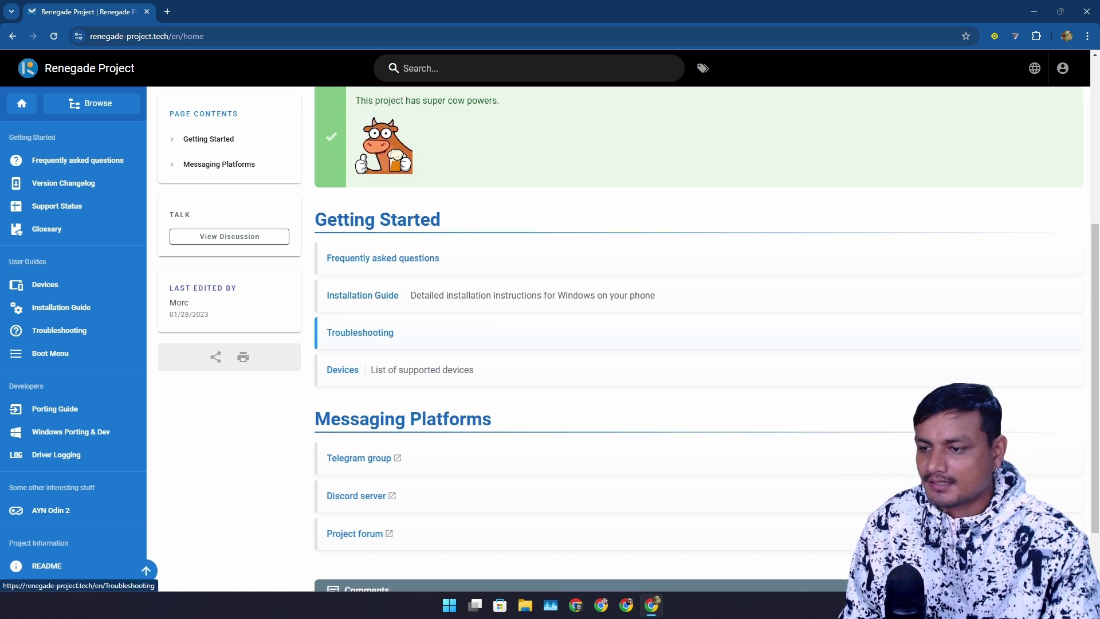
{"action": "scroll", "coordinate": [69, 321], "scroll_direction": "down", "scroll_amount": 1}
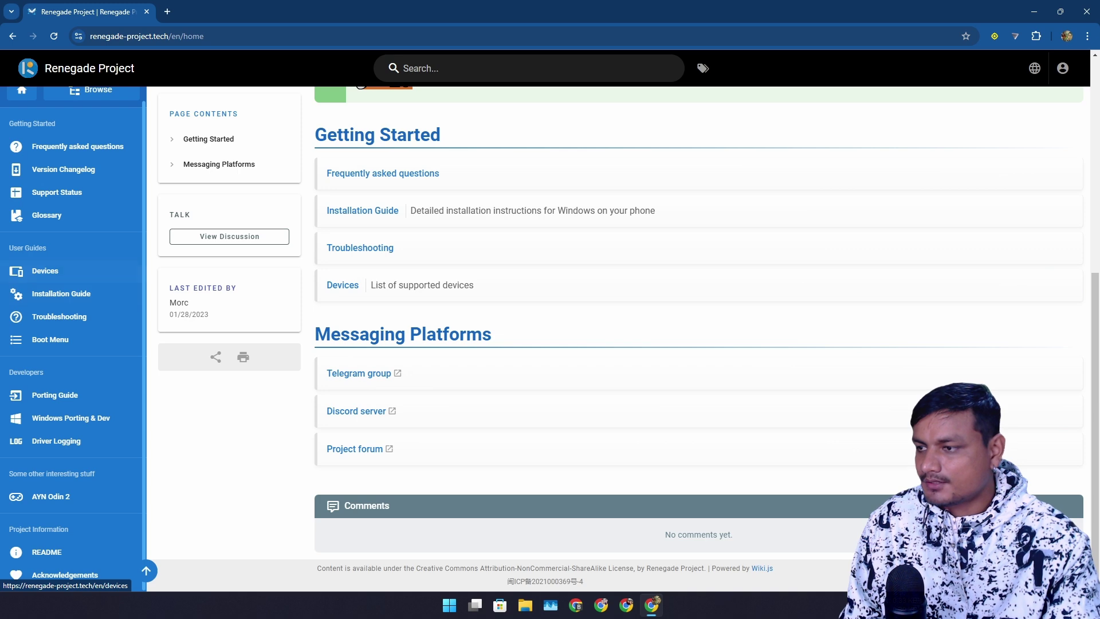
{"action": "left_click", "coordinate": [44, 270]}
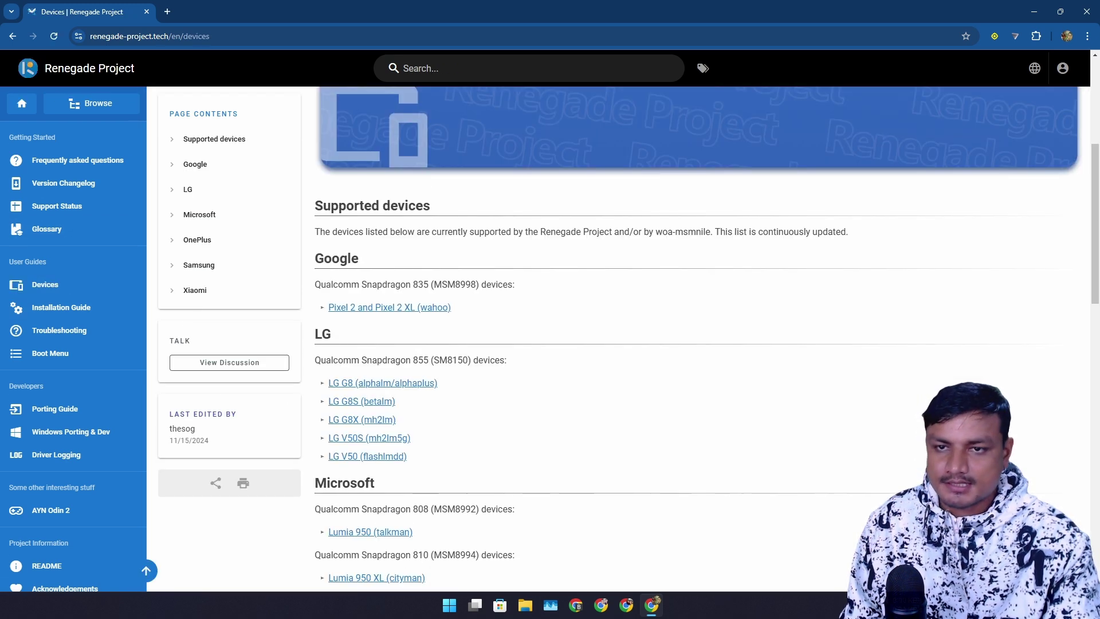
- Find the Xiaomi section and open the POCO X3 Pro (vayu) device page
{"action": "scroll", "coordinate": [687, 343], "scroll_direction": "down", "scroll_amount": 3}
{"action": "scroll", "coordinate": [688, 344], "scroll_direction": "up", "scroll_amount": 2}
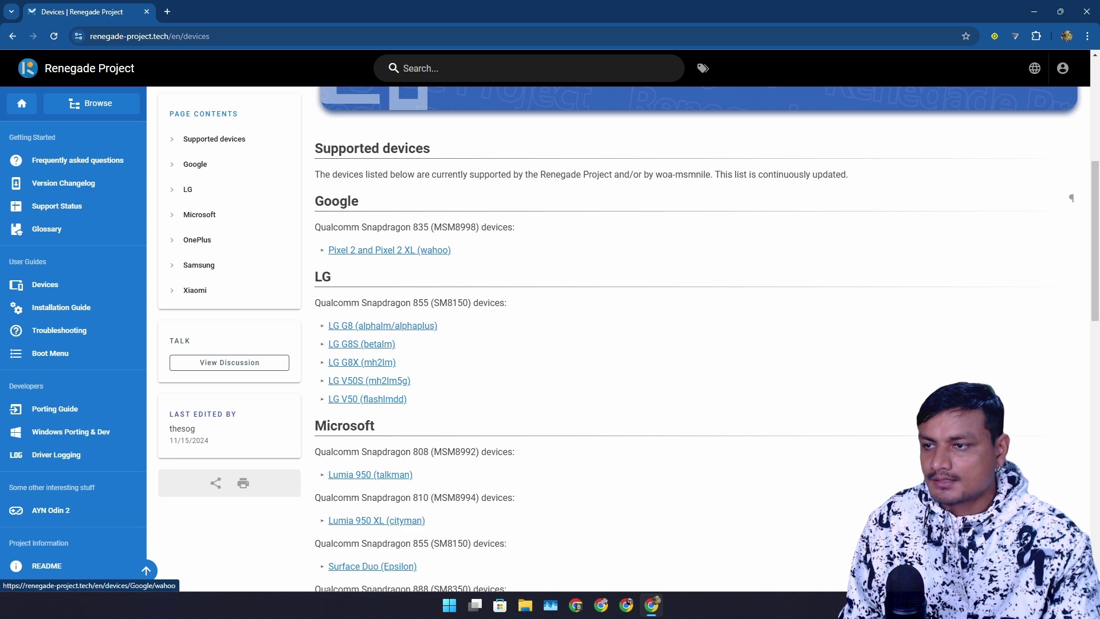
{"action": "scroll", "coordinate": [367, 309], "scroll_direction": "down", "scroll_amount": 1}
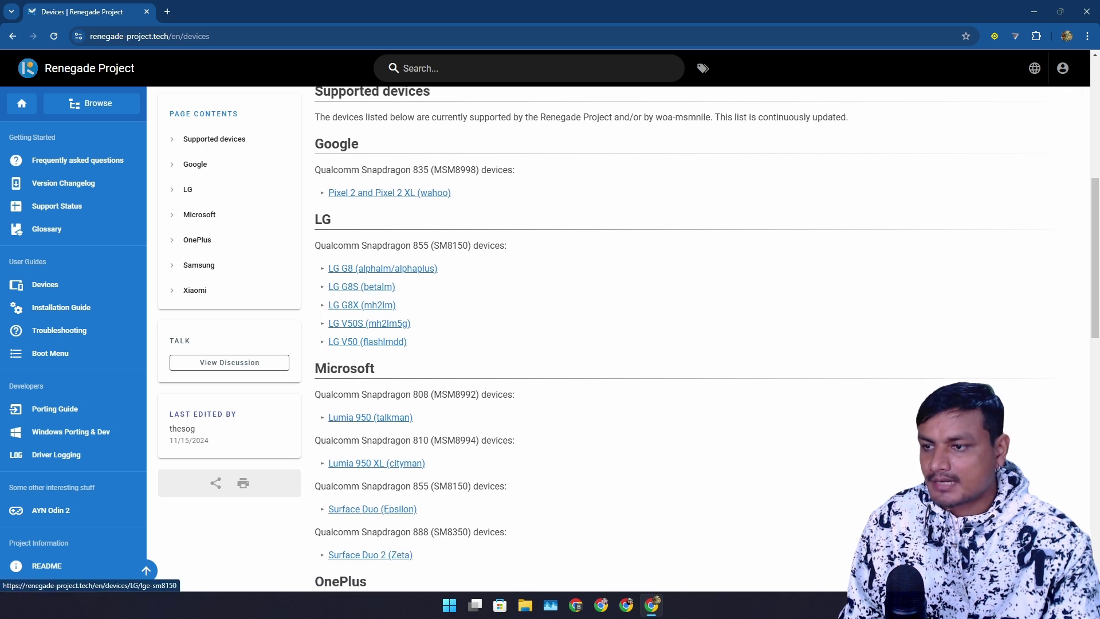
{"action": "scroll", "coordinate": [688, 344], "scroll_direction": "down", "scroll_amount": 4}
{"action": "scroll", "coordinate": [688, 344], "scroll_direction": "down", "scroll_amount": 1}
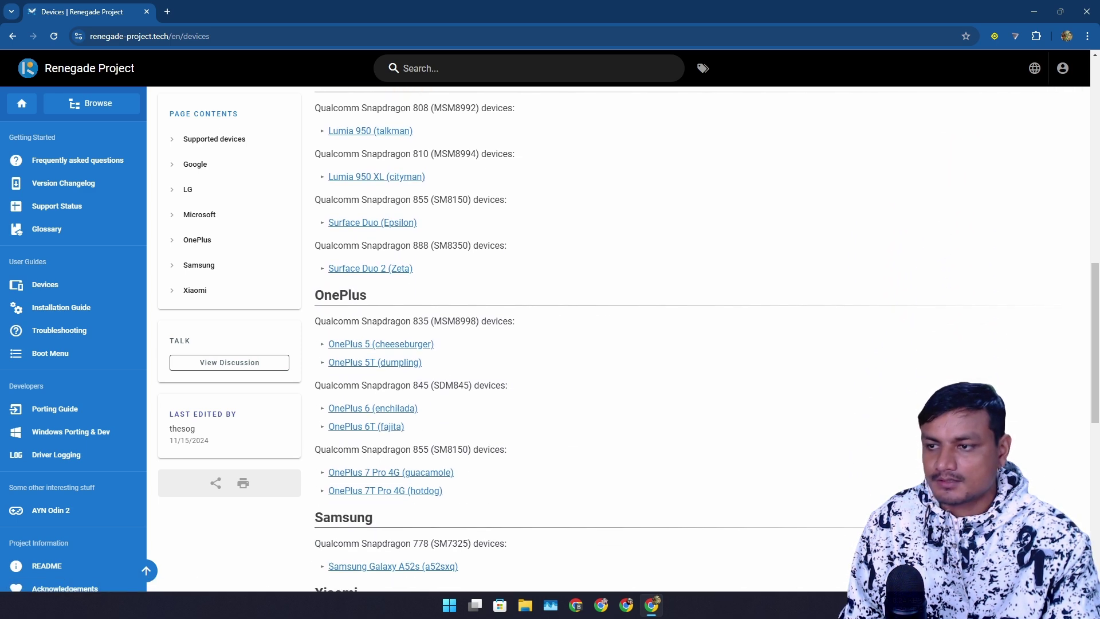
{"action": "scroll", "coordinate": [688, 344], "scroll_direction": "down", "scroll_amount": 5}
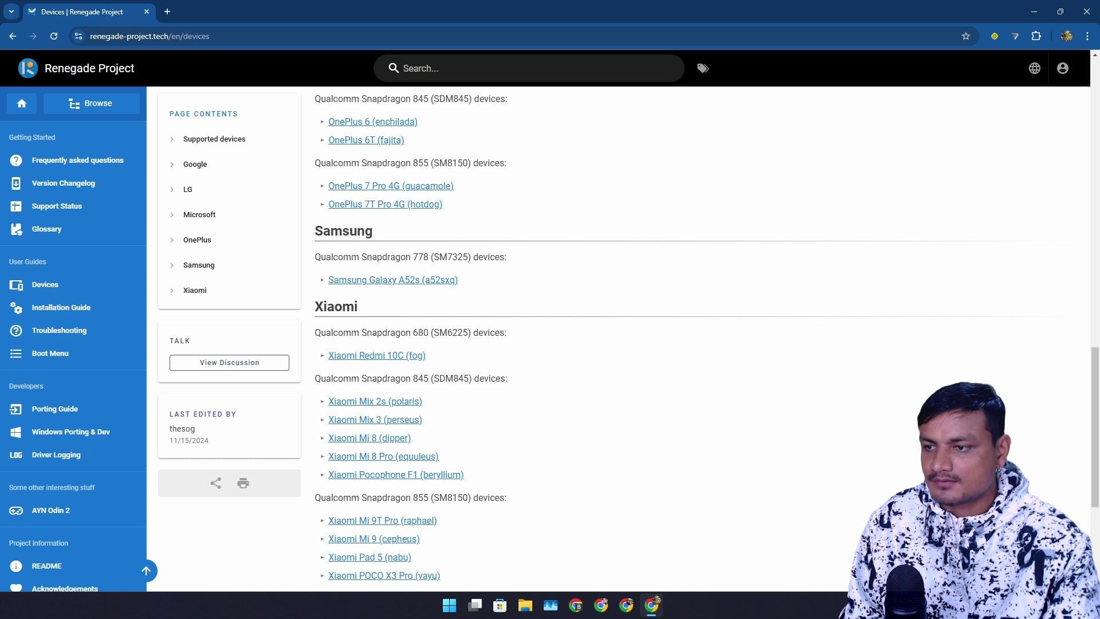
{"action": "scroll", "coordinate": [688, 344], "scroll_direction": "down", "scroll_amount": 1}
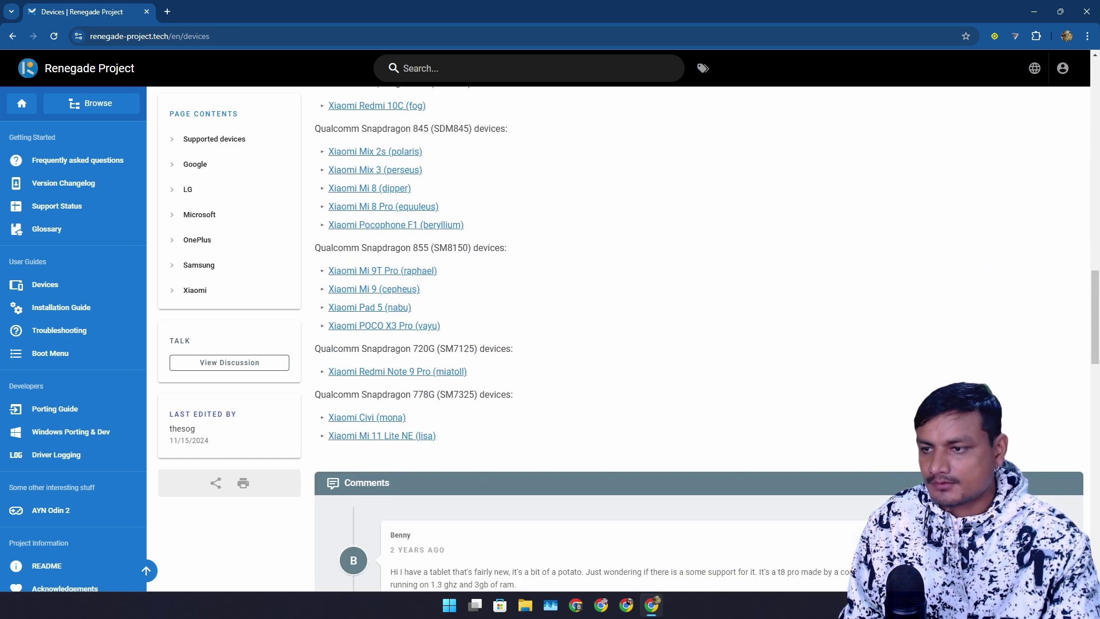
{"action": "scroll", "coordinate": [699, 338], "scroll_direction": "down", "scroll_amount": 7}
{"action": "scroll", "coordinate": [699, 338], "scroll_direction": "up", "scroll_amount": 7}
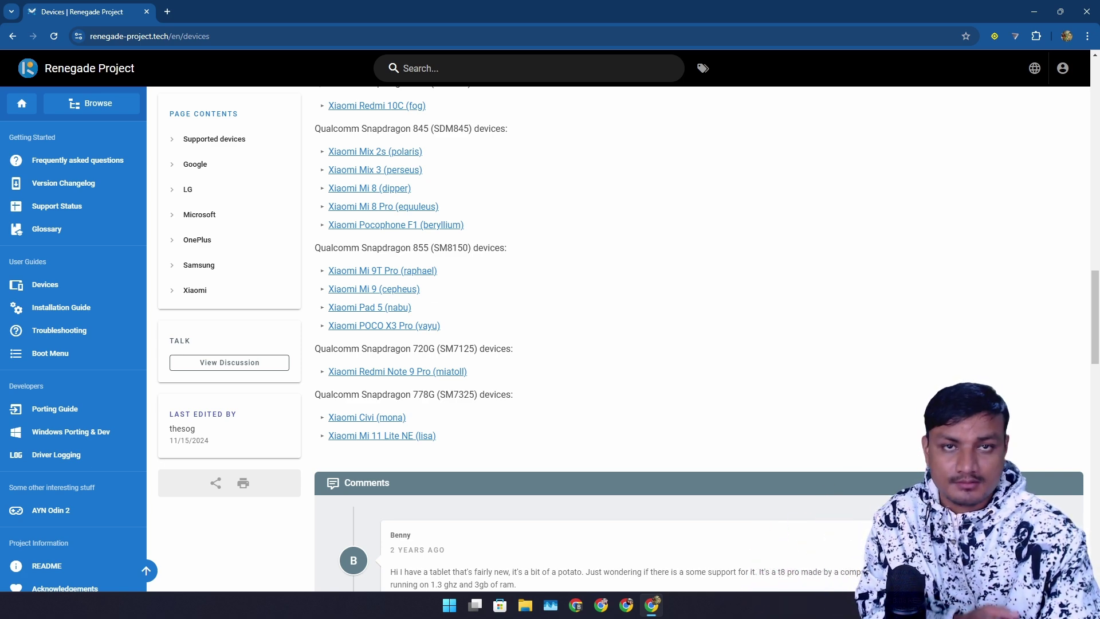
{"action": "scroll", "coordinate": [700, 338], "scroll_direction": "up", "scroll_amount": 3}
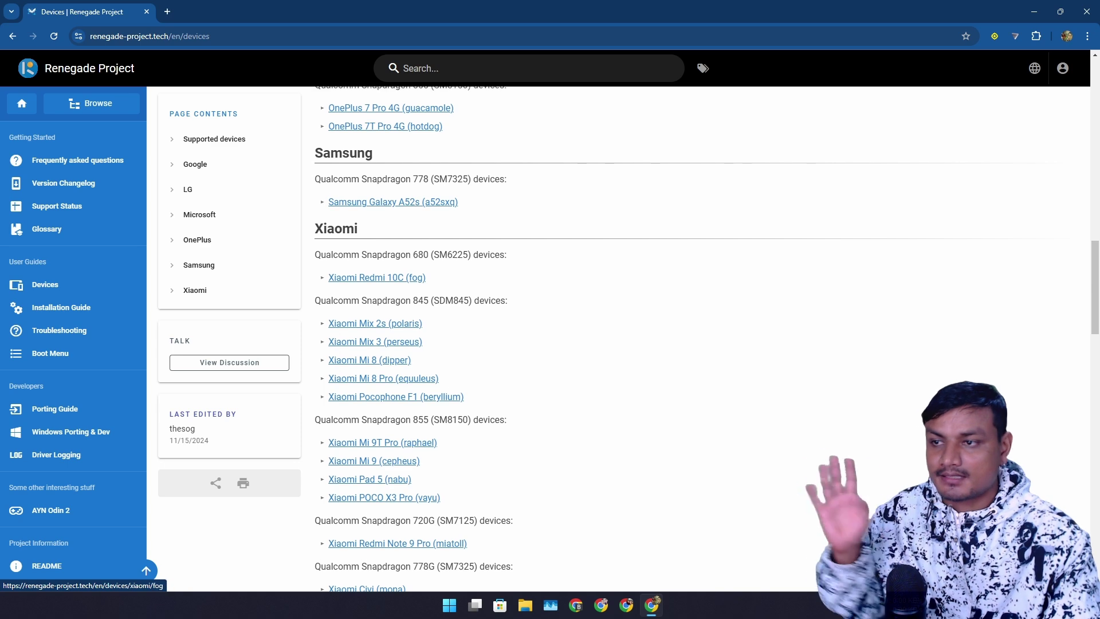
{"action": "left_click", "coordinate": [382, 497]}
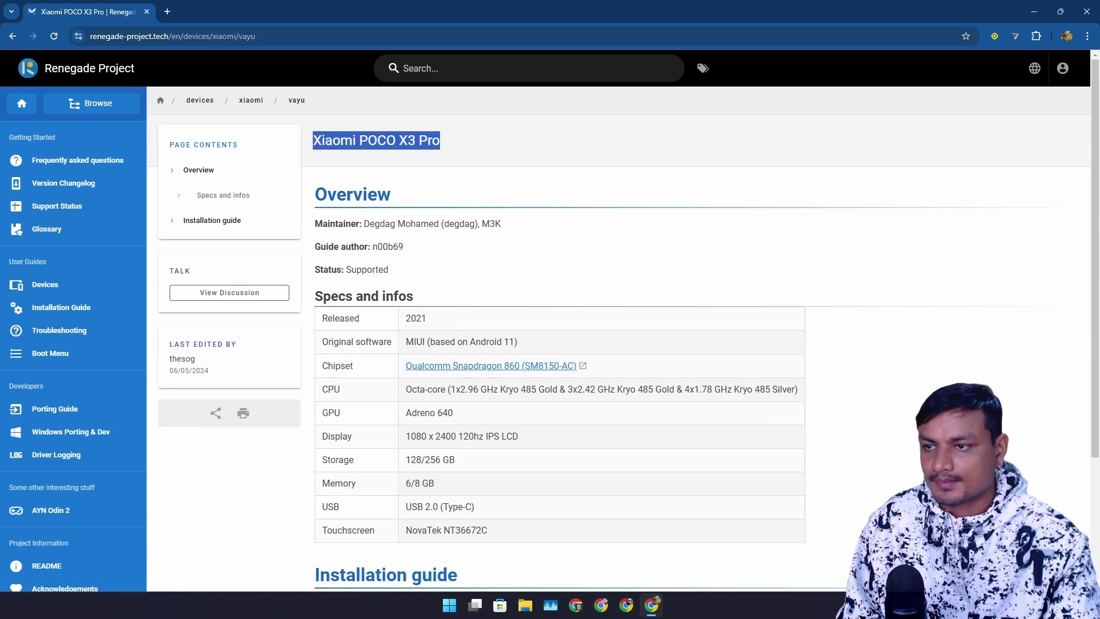
- Follow the installation guide's 'here' link to the woa-vayu GitHub README
{"action": "scroll", "coordinate": [619, 338], "scroll_direction": "down", "scroll_amount": 3}
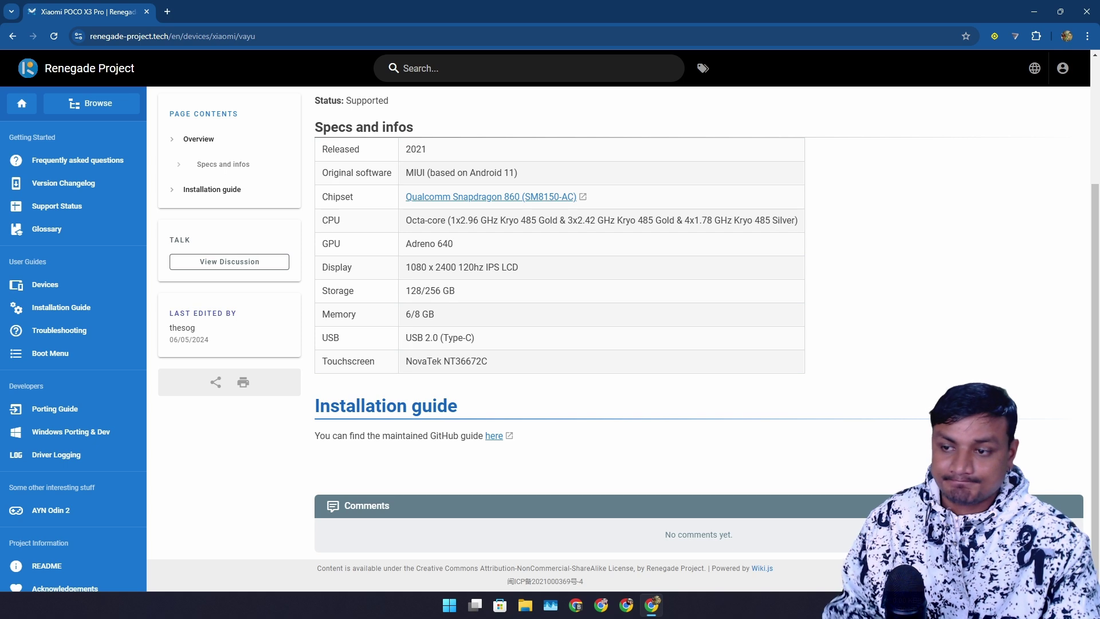
{"action": "left_click", "coordinate": [494, 436]}
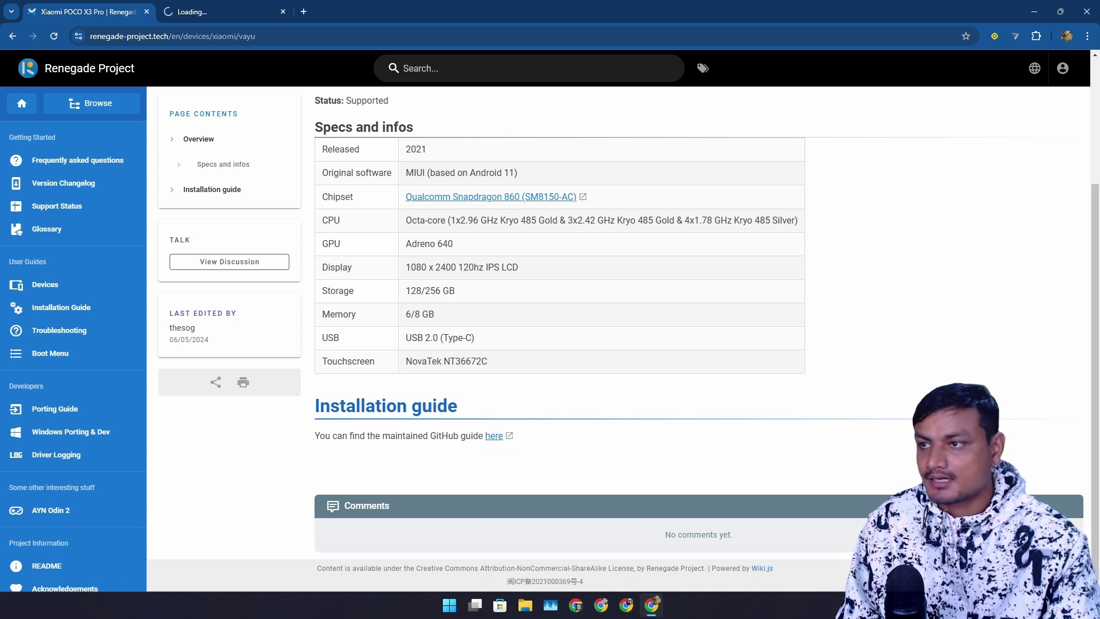
{"action": "scroll", "coordinate": [550, 321], "scroll_direction": "down", "scroll_amount": 2}
{"action": "scroll", "coordinate": [550, 321], "scroll_direction": "down", "scroll_amount": 3}
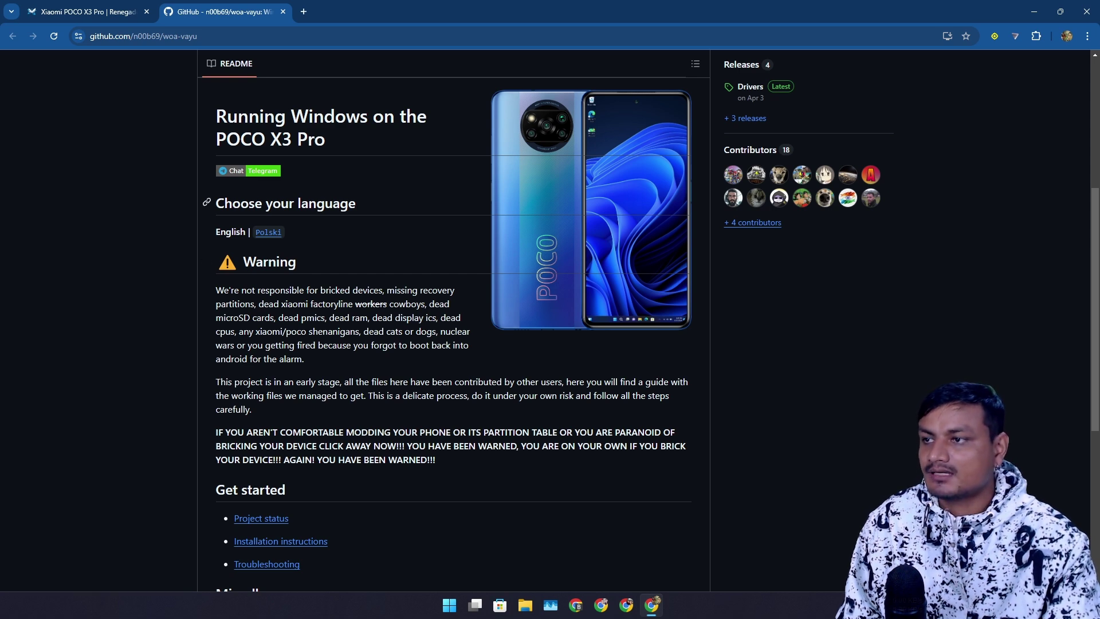
- Open the woa-vayu Installation instructions page and highlight the automated scripts heading
{"action": "scroll", "coordinate": [452, 321], "scroll_direction": "down", "scroll_amount": 5}
{"action": "scroll", "coordinate": [453, 321], "scroll_direction": "up", "scroll_amount": 4}
{"action": "scroll", "coordinate": [452, 321], "scroll_direction": "down", "scroll_amount": 1}
{"action": "left_click", "coordinate": [281, 378]}
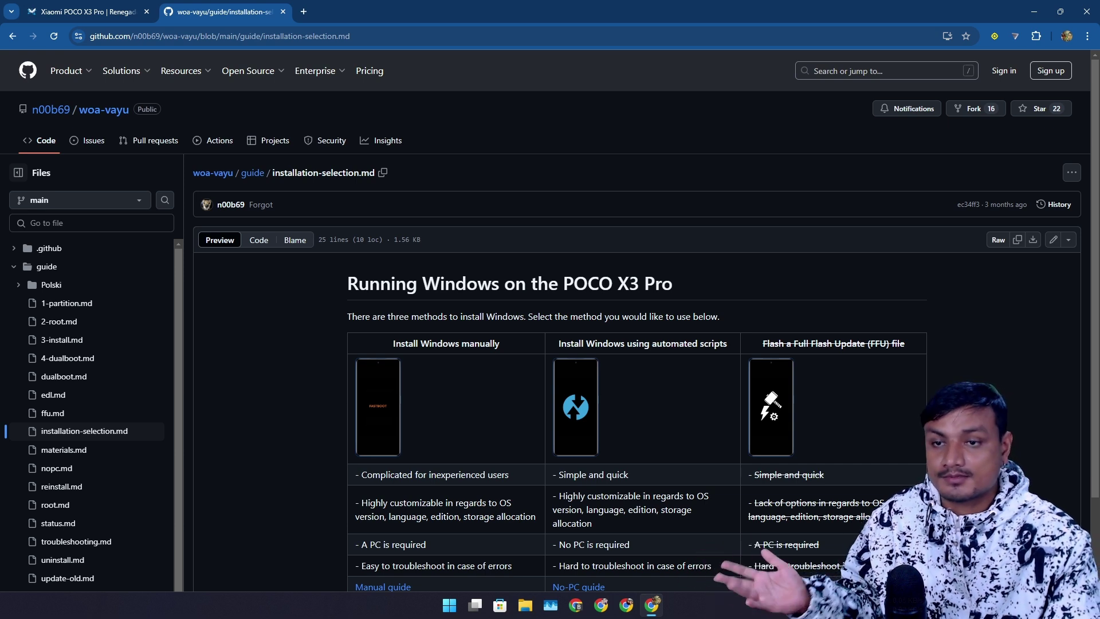
{"action": "scroll", "coordinate": [630, 344], "scroll_direction": "down", "scroll_amount": 2}
{"action": "left_click_drag", "start_coordinate": [558, 239], "coordinate": [727, 239]}
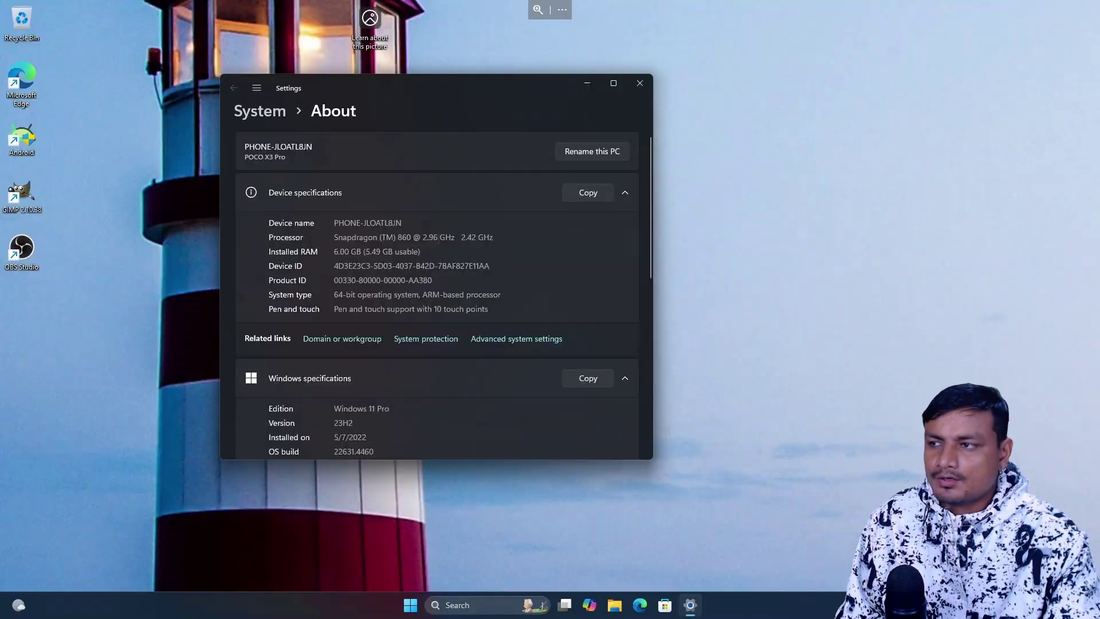